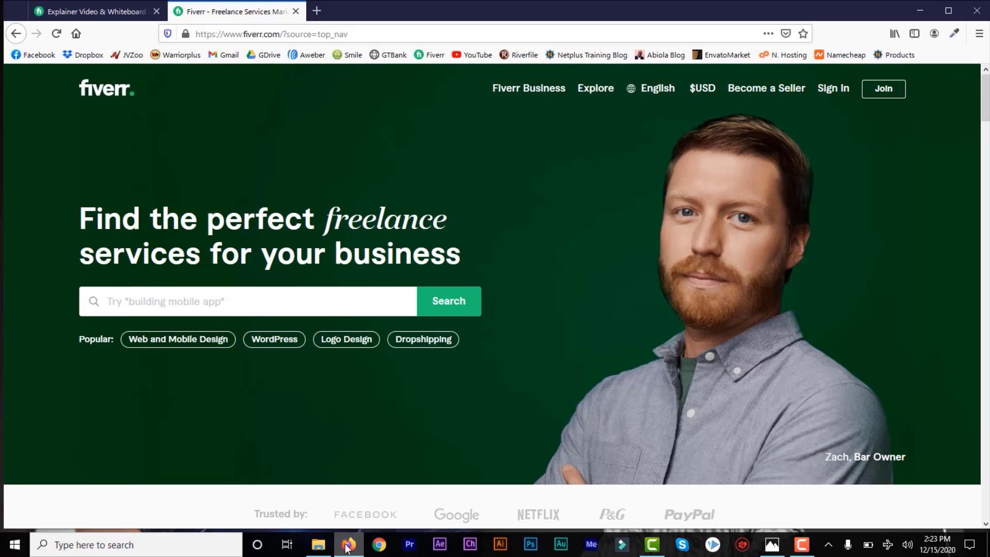
# - Browse the subcategories of the service categories on the Fiverr home page, from Digital Marketing across to Industries
pyautogui.scroll(-1, 985, 120)
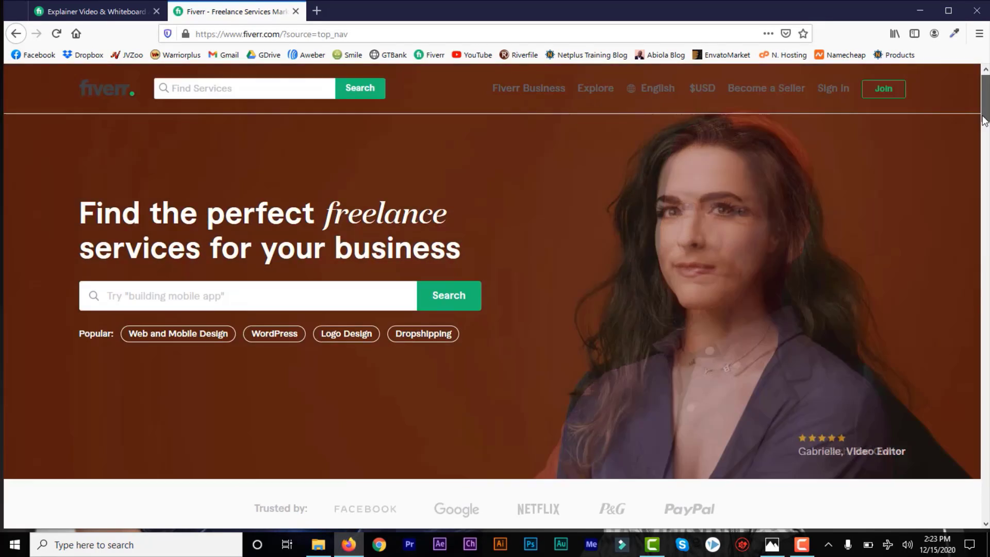
pyautogui.scroll(-5, 985, 120)
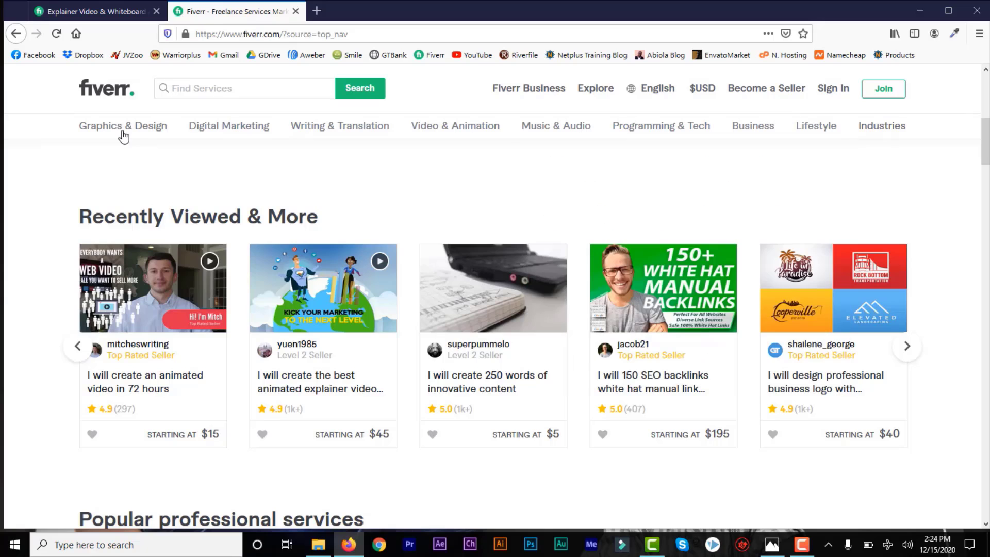
pyautogui.moveTo(226, 118)
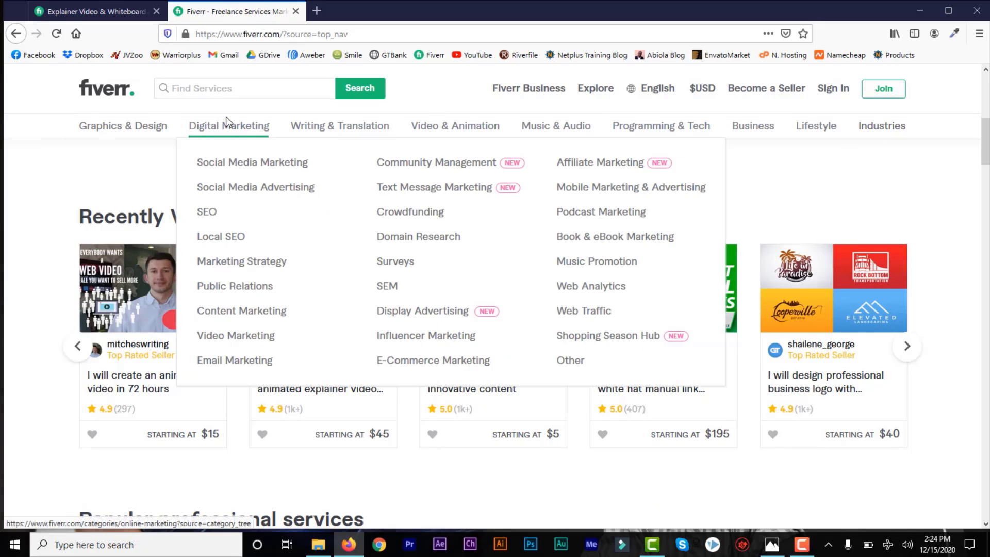
pyautogui.moveTo(107, 127)
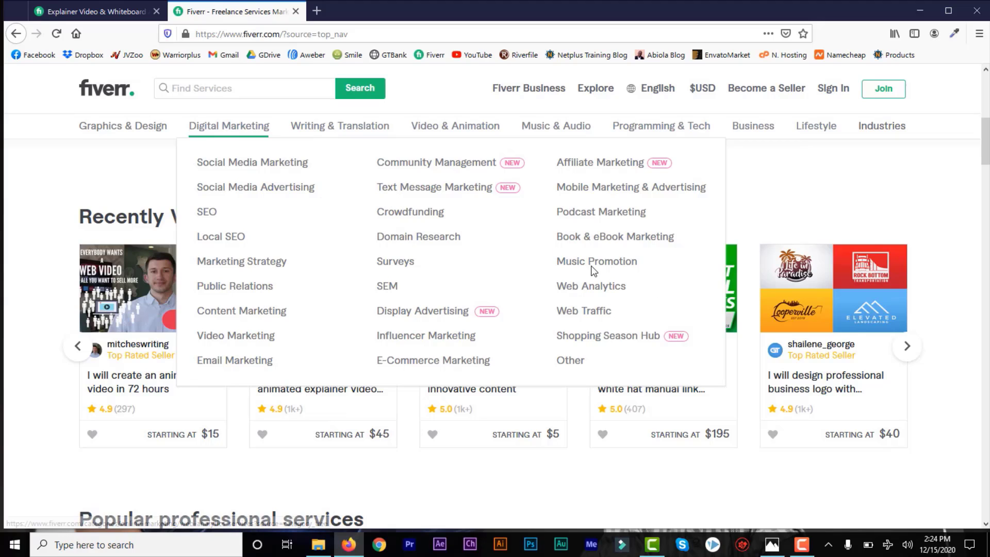
pyautogui.moveTo(340, 129)
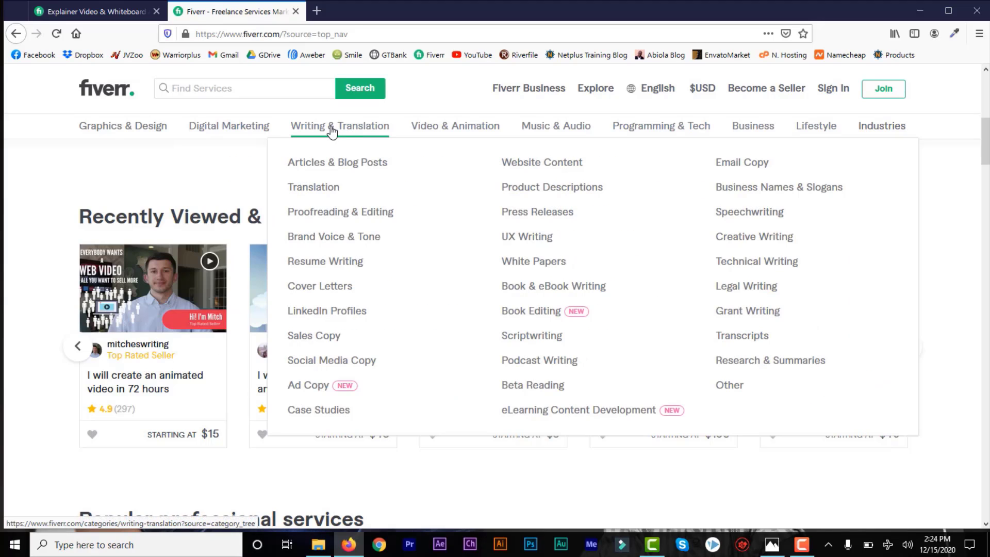
pyautogui.moveTo(460, 128)
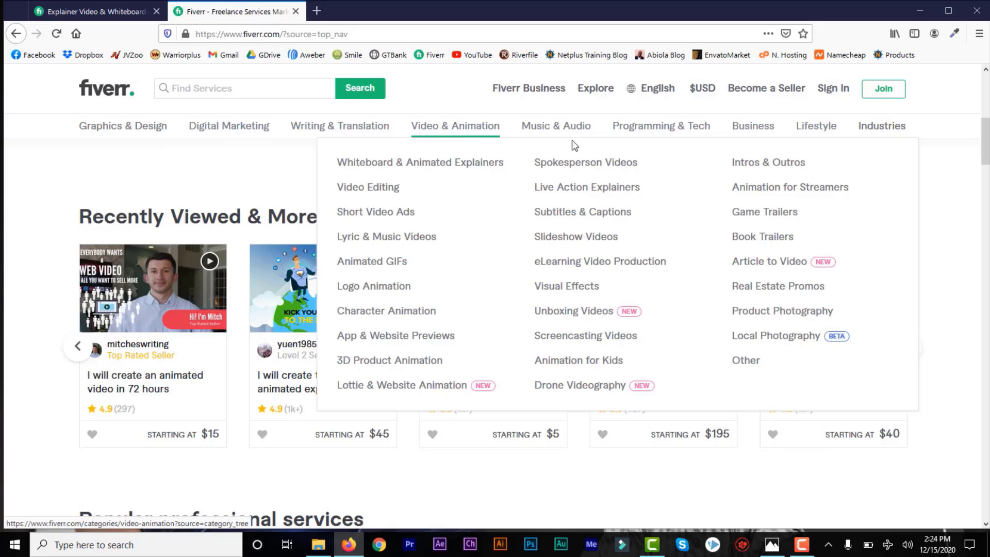
pyautogui.moveTo(654, 137)
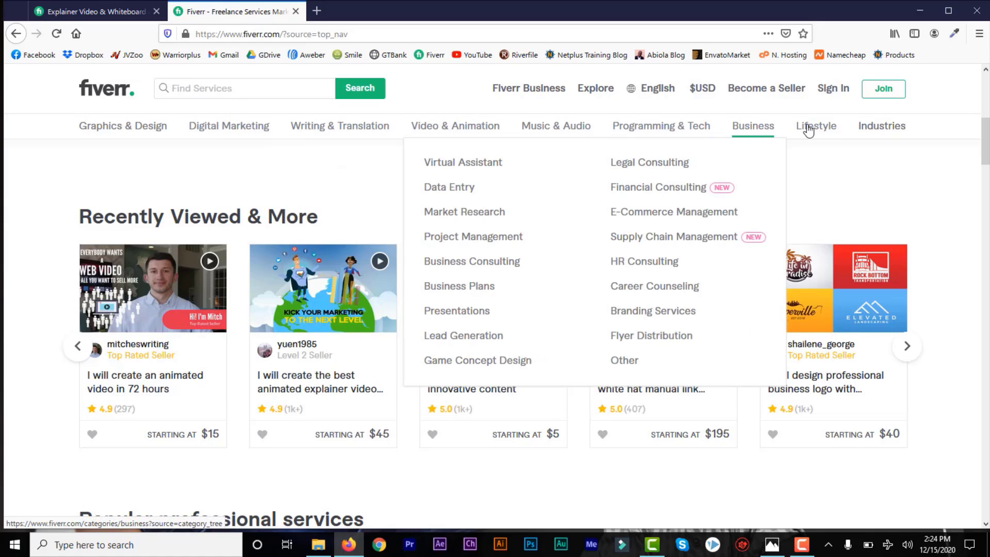
pyautogui.moveTo(809, 130)
pyautogui.moveTo(884, 130)
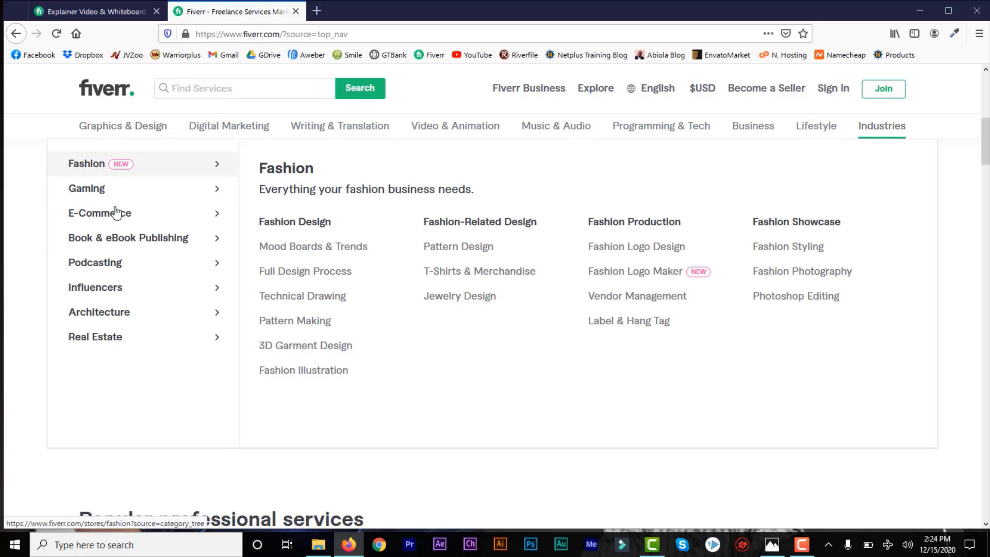
pyautogui.moveTo(96, 189)
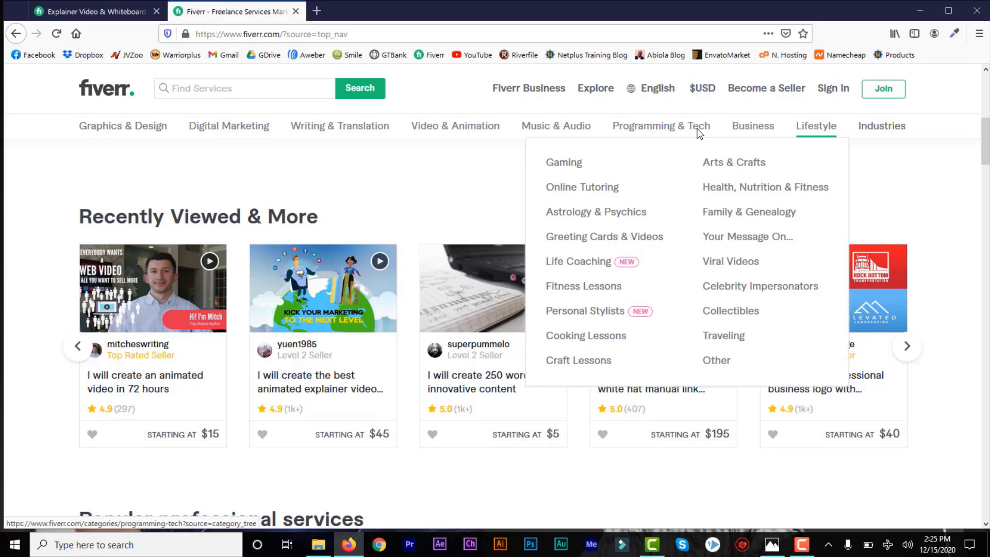
# - Review the service category menus again, including Music & Audio, Graphics & Design and Lifestyle
pyautogui.moveTo(667, 131)
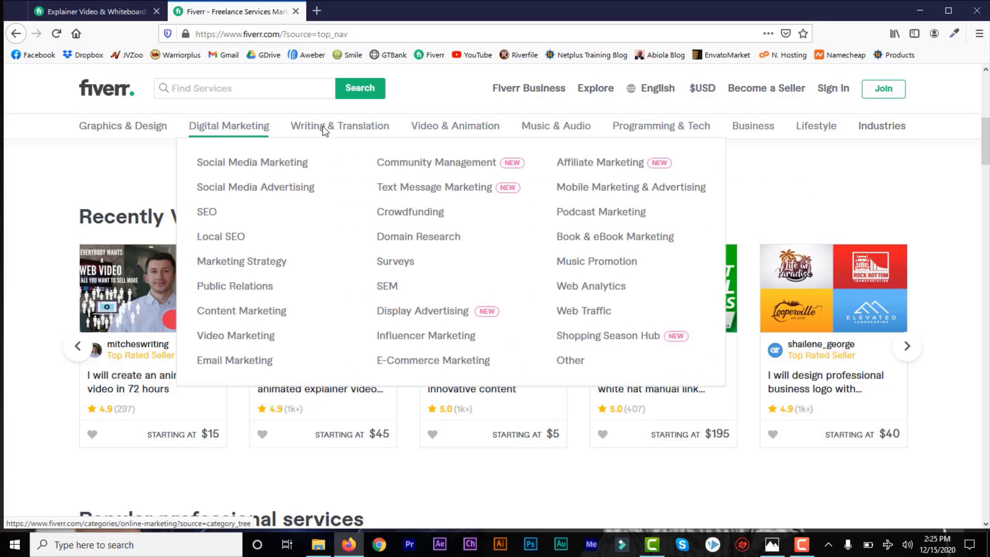
pyautogui.moveTo(531, 135)
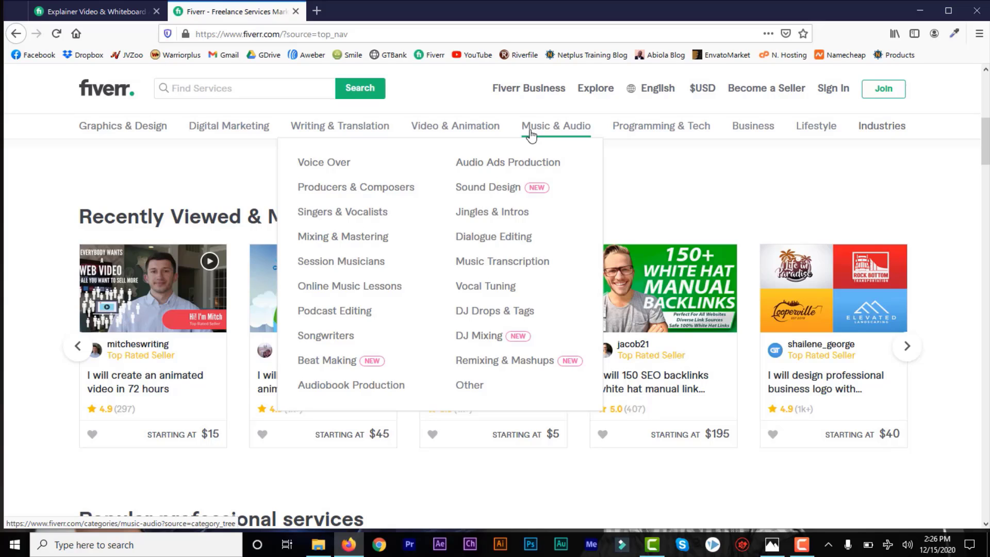
pyautogui.moveTo(104, 133)
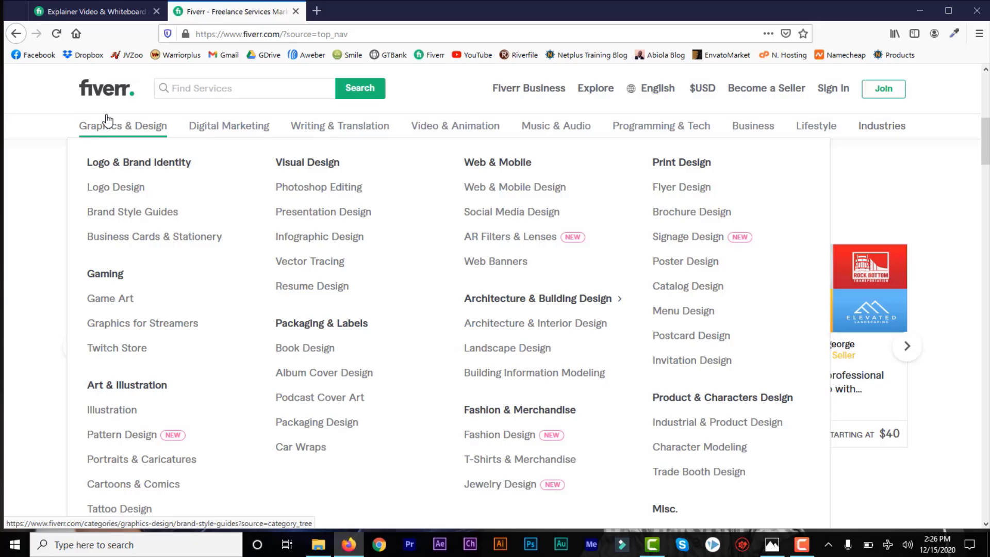
pyautogui.moveTo(238, 126)
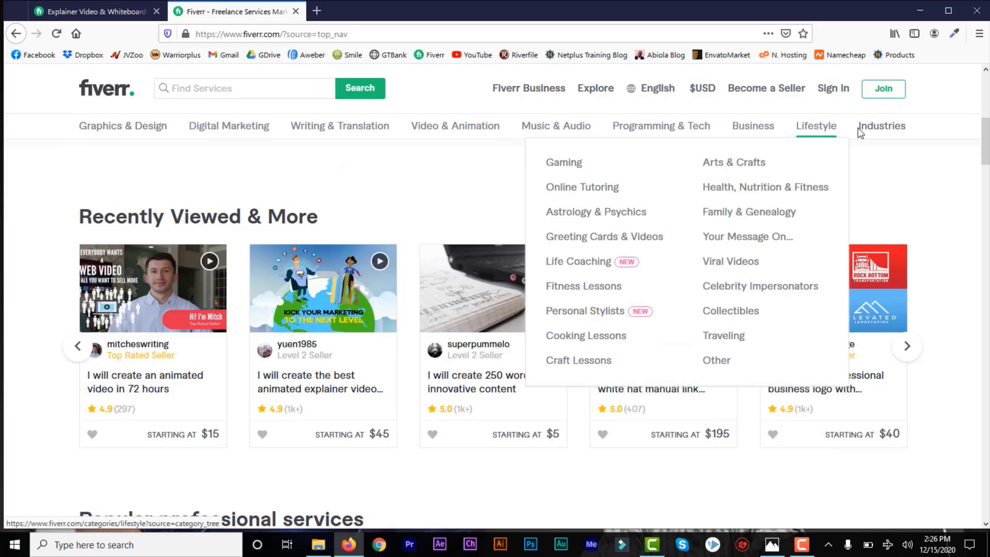
pyautogui.moveTo(620, 135)
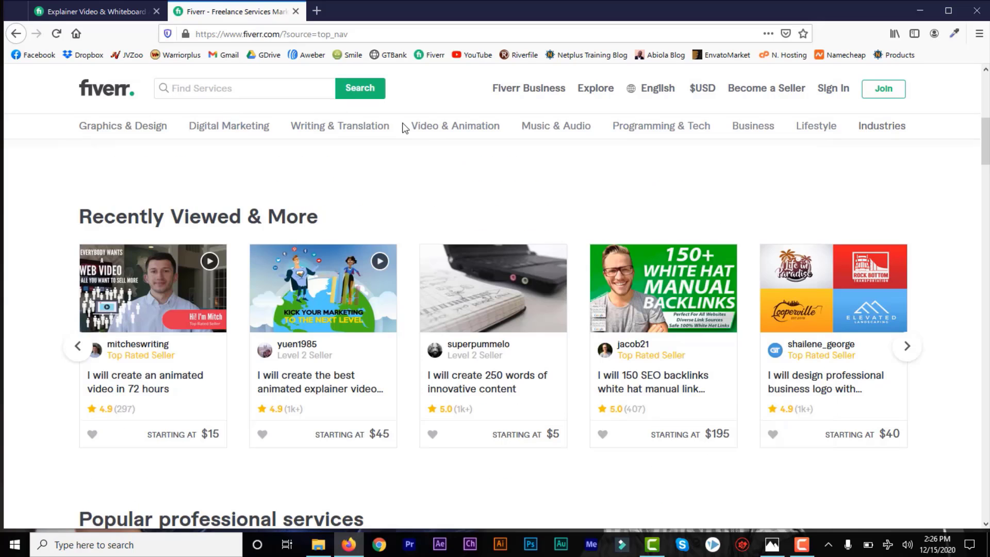
pyautogui.moveTo(432, 134)
pyautogui.moveTo(897, 135)
pyautogui.click(317, 11)
pyautogui.write('https://www.fiverr.com/levels')
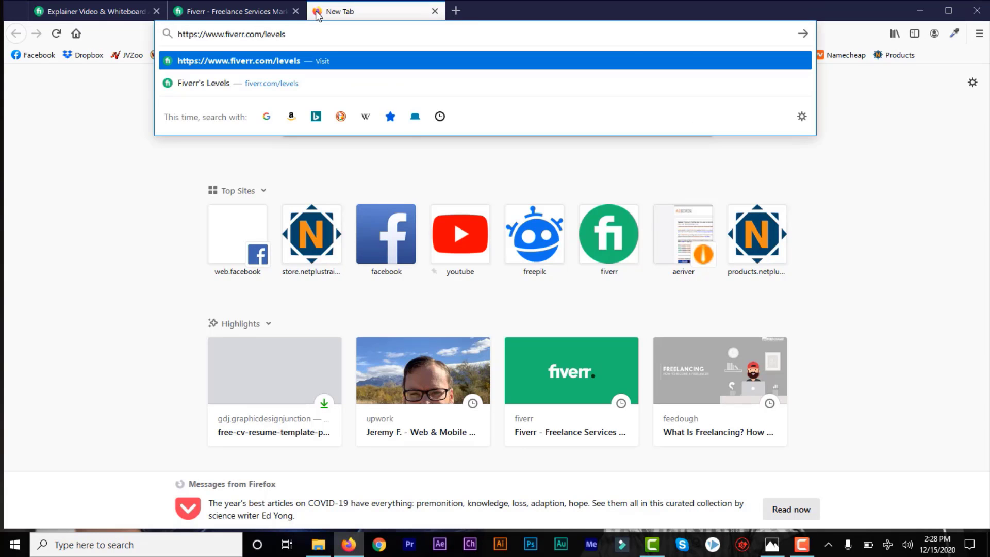
pyautogui.press('Return')
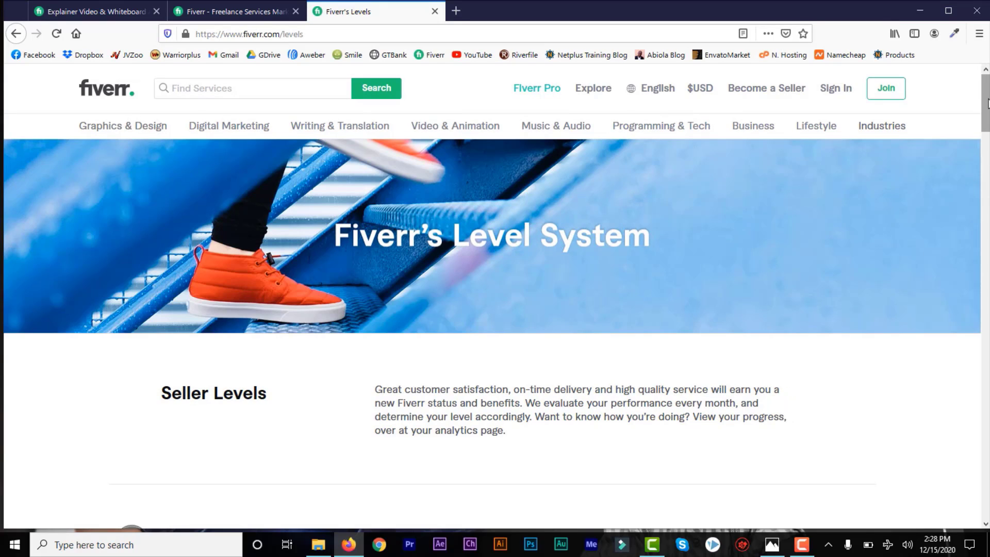
# - Read the overview and benefits of the entry-level Seller status, including the earning clearance entry
pyautogui.scroll(-4, 987, 103)
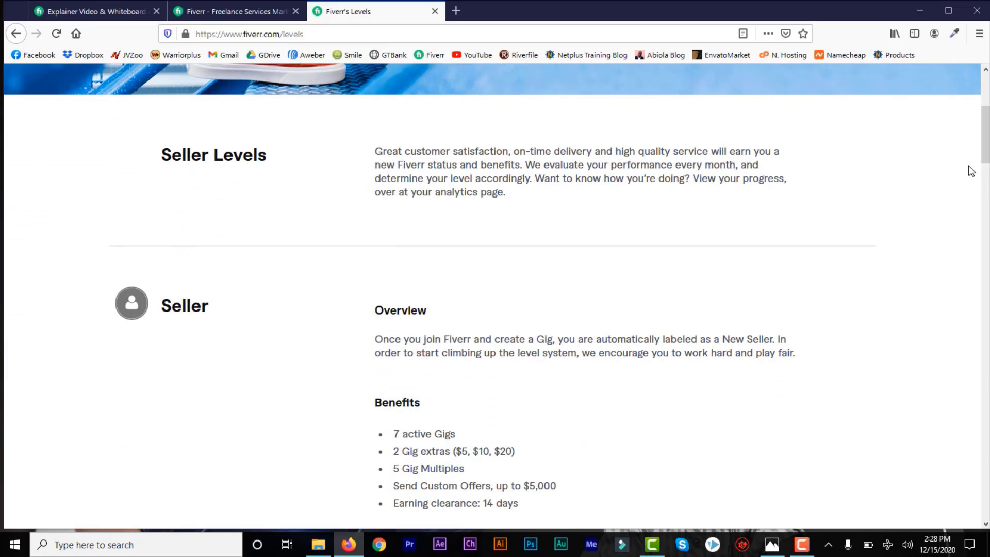
pyautogui.scroll(-1, 984, 145)
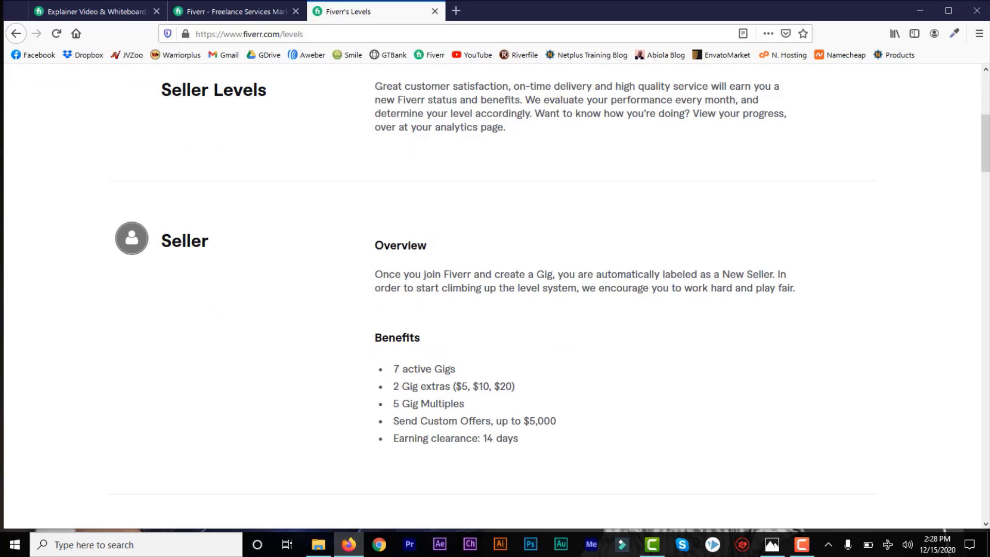
pyautogui.moveTo(986, 155); pyautogui.dragTo(985, 192)
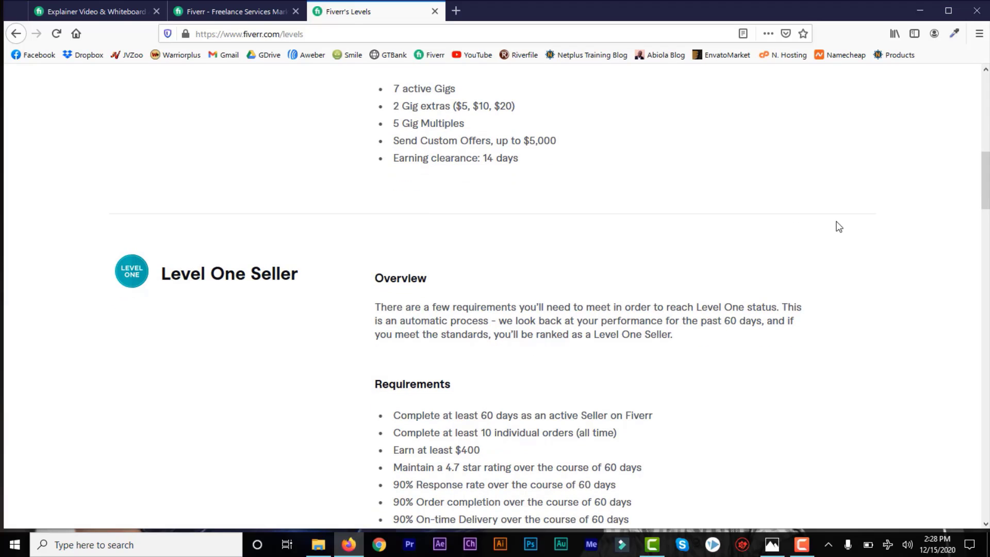
pyautogui.moveTo(986, 201); pyautogui.dragTo(988, 176)
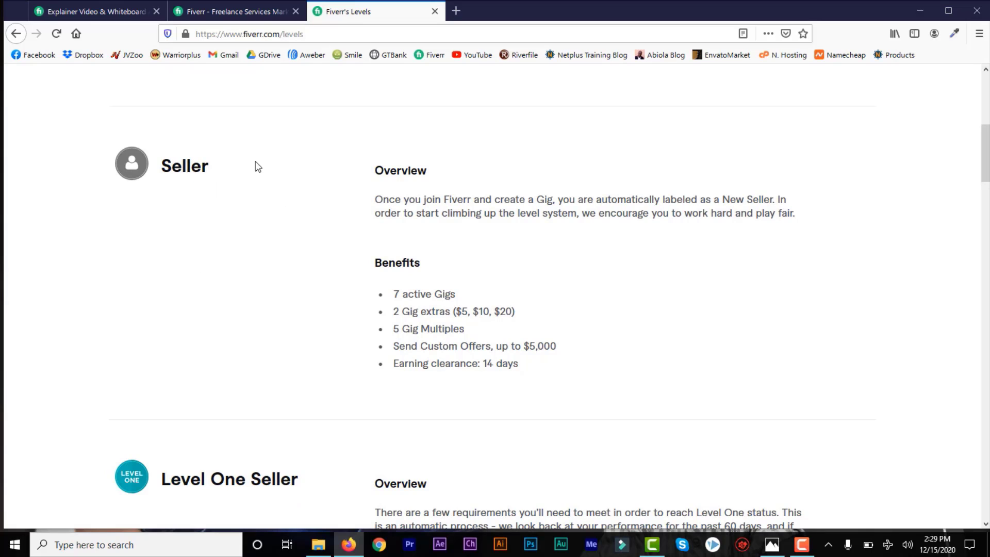
pyautogui.moveTo(988, 155)
pyautogui.mouseDown()
pyautogui.moveTo(987, 192)
pyautogui.moveTo(987, 138)
pyautogui.moveTo(988, 151)
pyautogui.mouseUp()
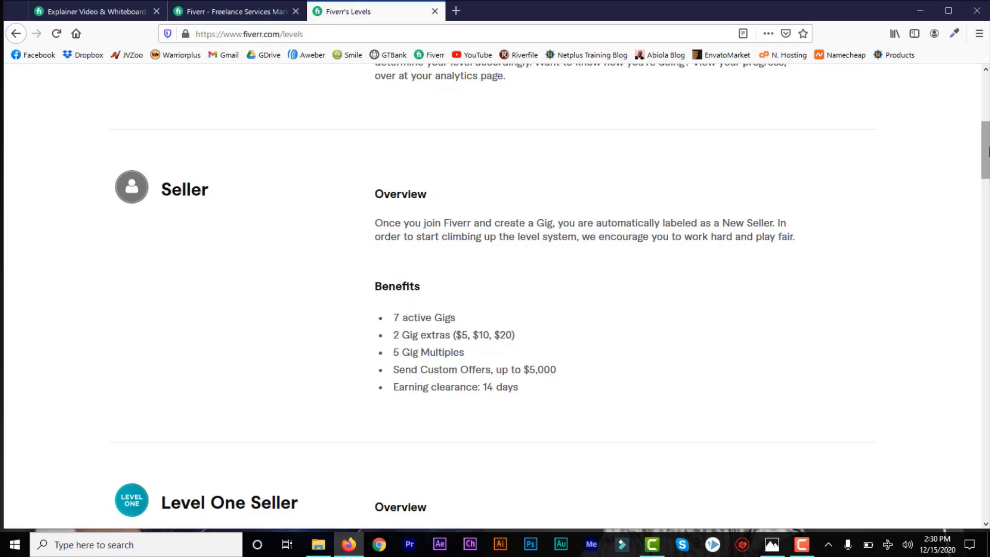
pyautogui.moveTo(987, 151); pyautogui.dragTo(987, 155)
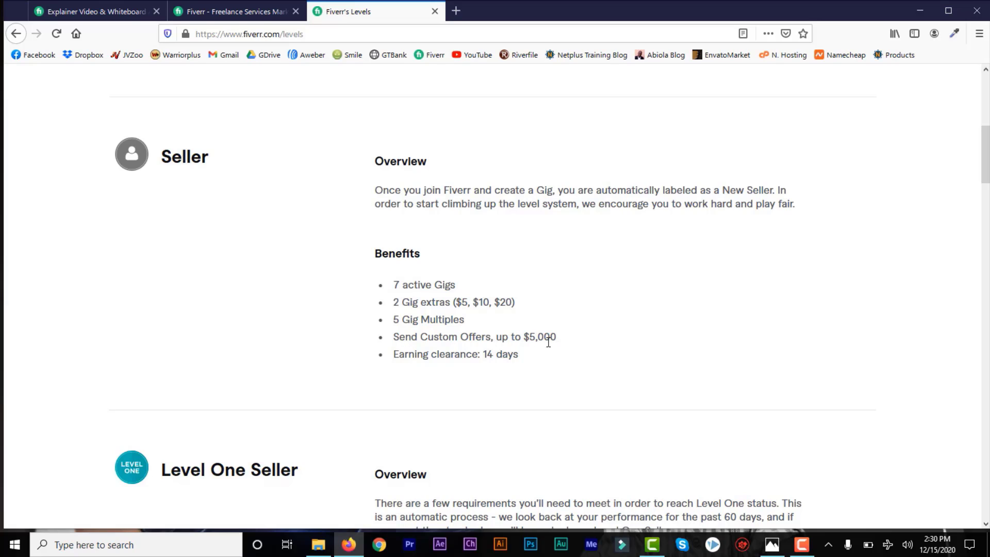
pyautogui.moveTo(409, 355); pyautogui.dragTo(452, 358)
pyautogui.click(453, 358)
# - Examine the Level One Seller requirements for active days, completed orders and minimum earnings
pyautogui.moveTo(985, 152); pyautogui.dragTo(986, 186)
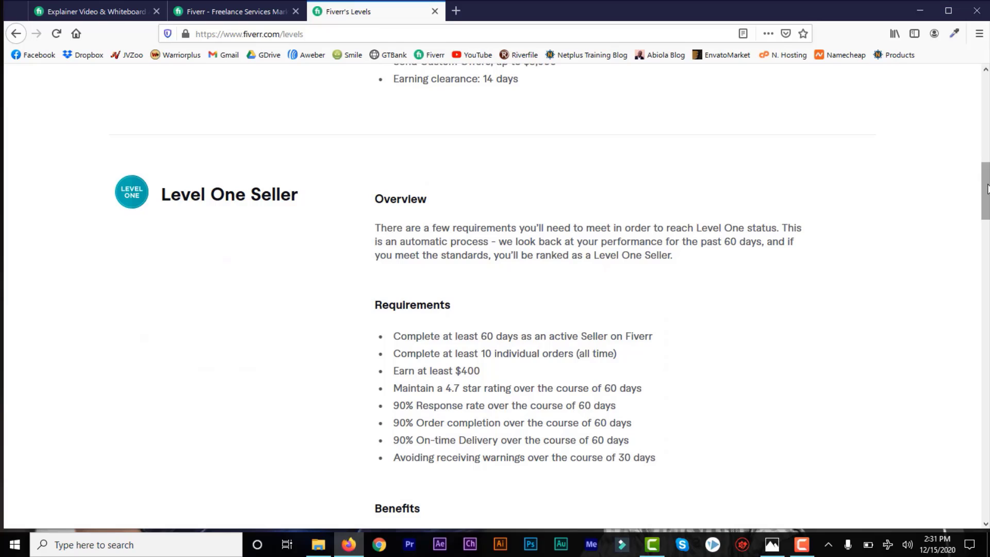
pyautogui.moveTo(987, 188); pyautogui.dragTo(987, 197)
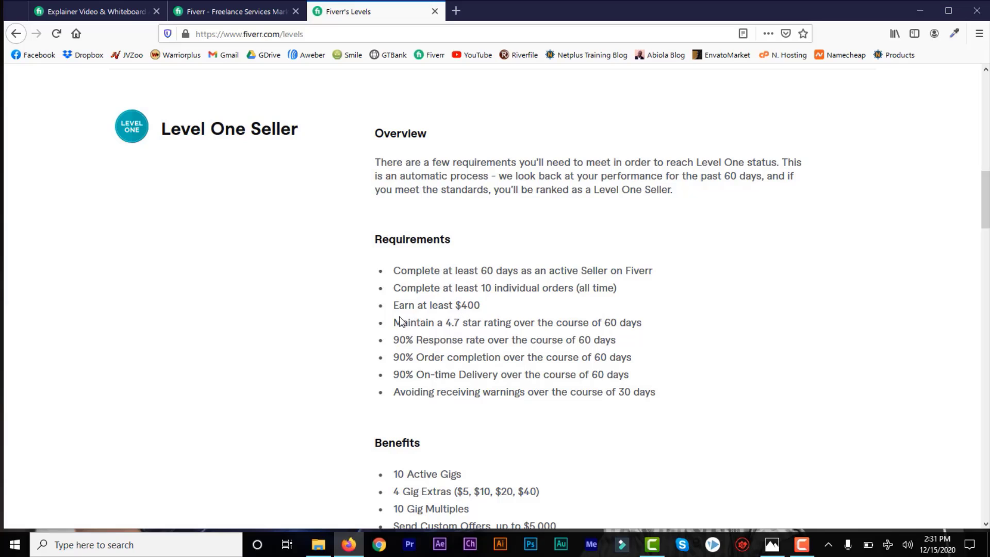
pyautogui.moveTo(395, 306); pyautogui.dragTo(462, 311)
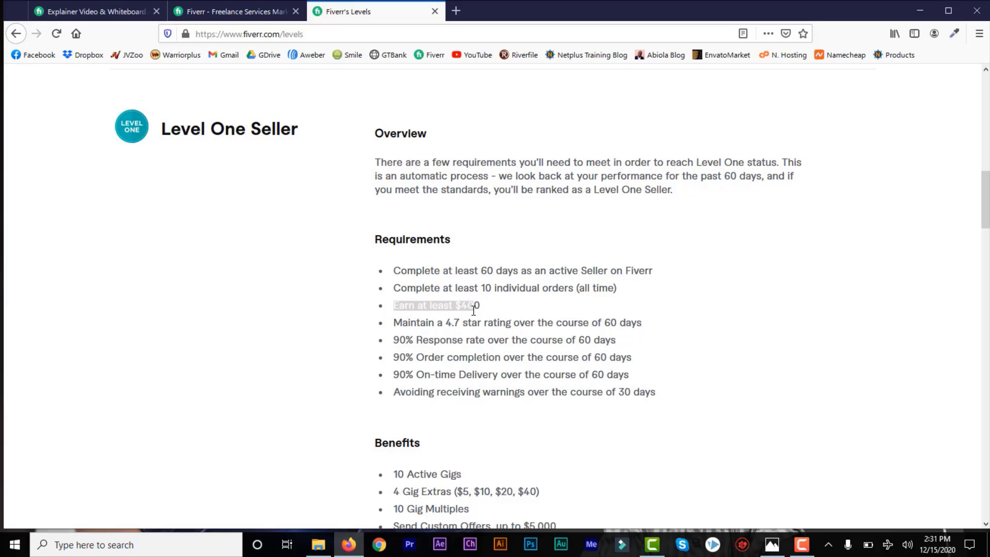
pyautogui.click(485, 310)
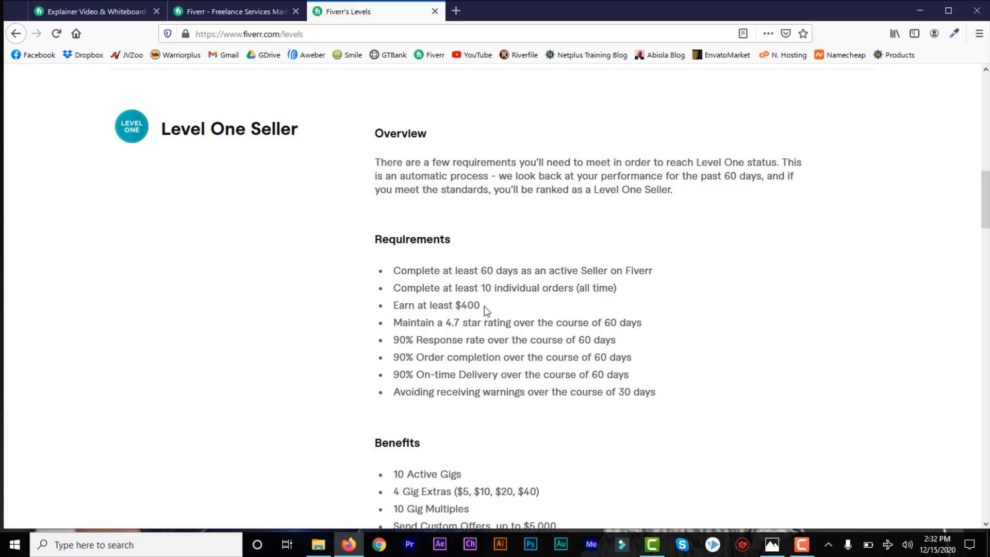
pyautogui.moveTo(485, 310); pyautogui.dragTo(397, 271)
pyautogui.click(397, 270)
pyautogui.moveTo(485, 290); pyautogui.dragTo(483, 290)
pyautogui.click(484, 290)
pyautogui.moveTo(492, 288); pyautogui.dragTo(484, 272)
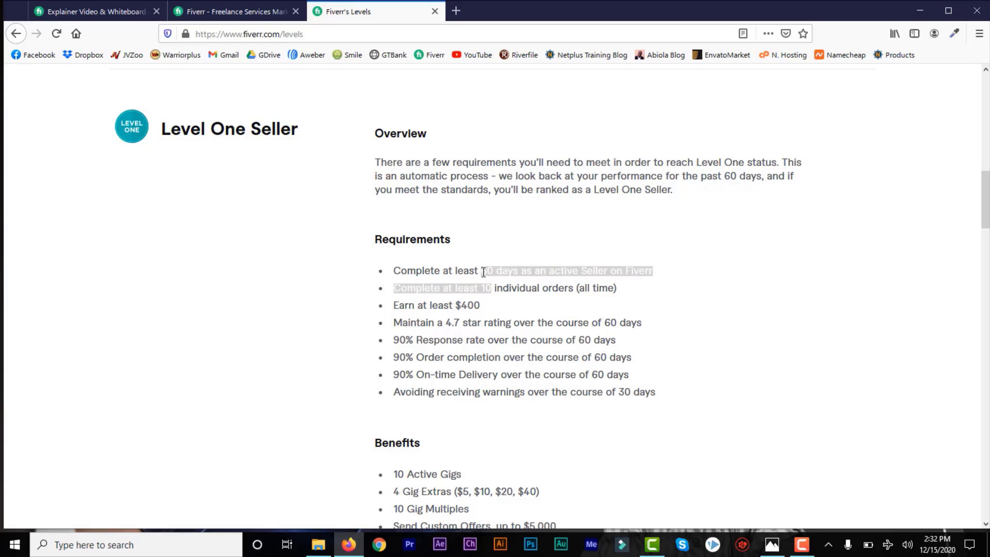
pyautogui.click(483, 272)
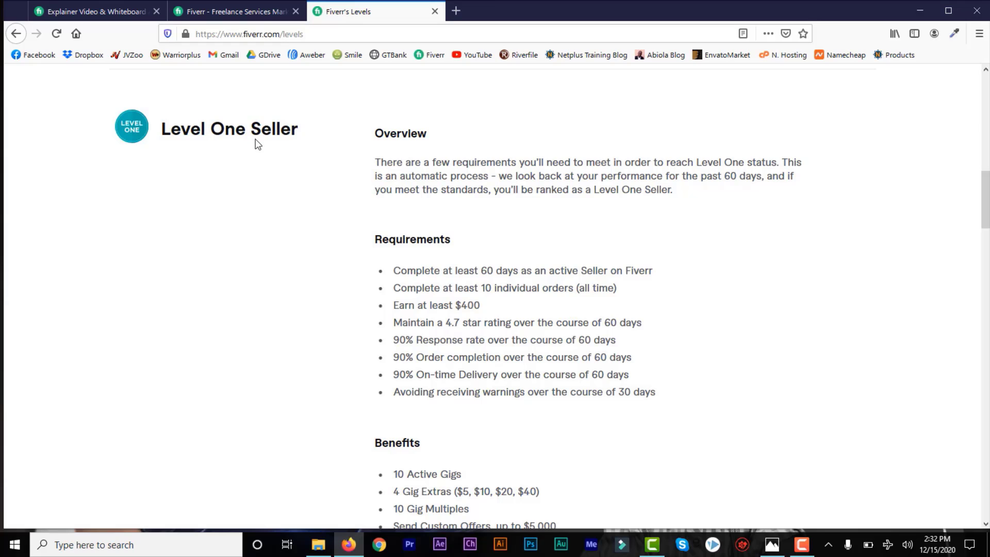
# - Examine the Level One Seller requirements for star rating, response rate, order completion, on-time delivery and warnings
pyautogui.moveTo(416, 322); pyautogui.dragTo(517, 378)
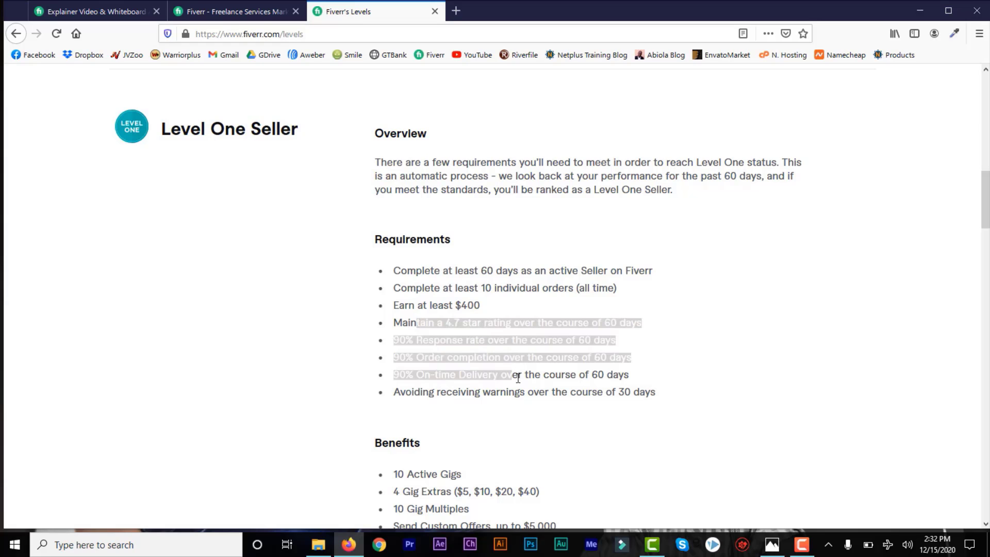
pyautogui.click(526, 377)
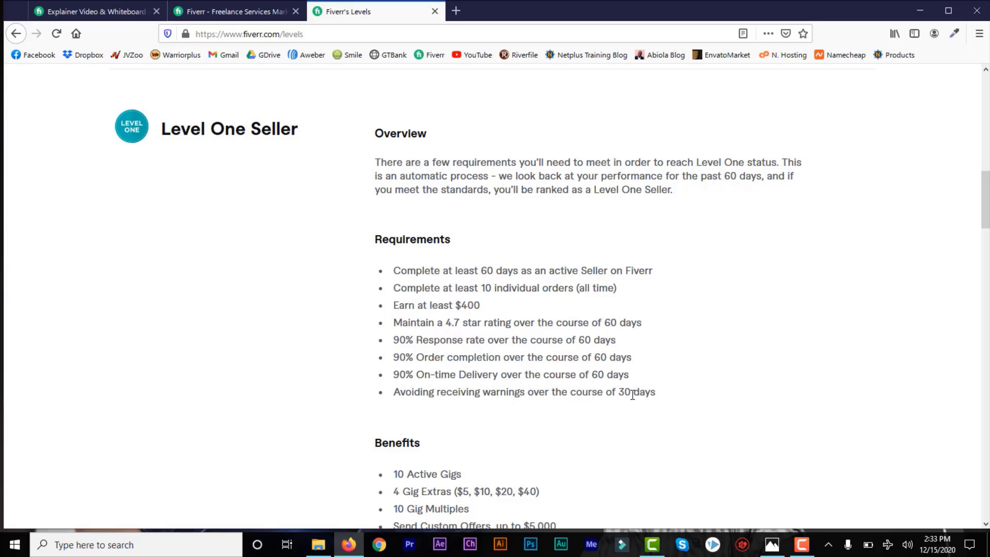
pyautogui.moveTo(651, 395); pyautogui.dragTo(409, 272)
pyautogui.click(408, 271)
pyautogui.moveTo(461, 323); pyautogui.dragTo(452, 323)
pyautogui.click(448, 325)
pyautogui.moveTo(460, 323); pyautogui.dragTo(446, 323)
pyautogui.click(471, 327)
# - Look over the Level One Seller benefits and compare them with the requirements above
pyautogui.scroll(-4, 985, 227)
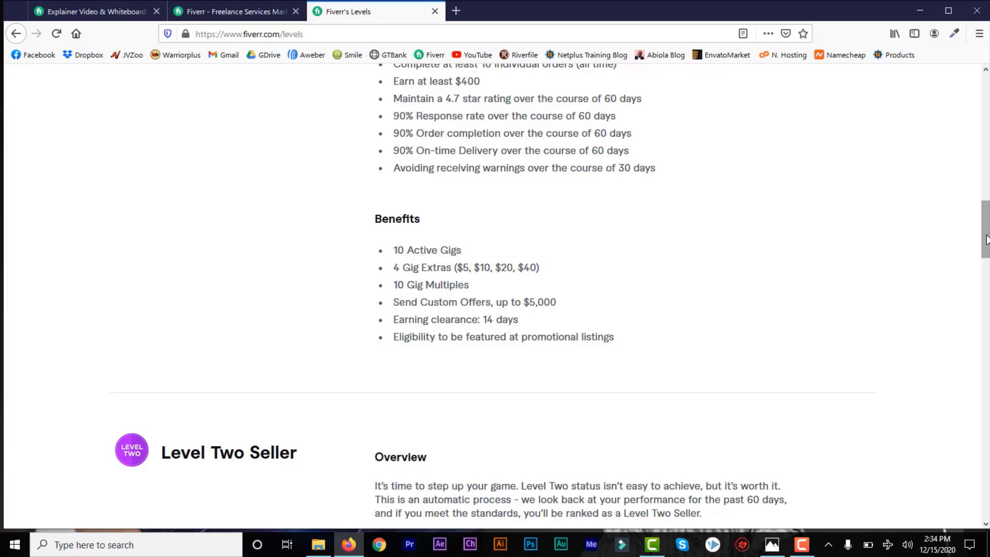
pyautogui.scroll(4, 986, 206)
pyautogui.scroll(-1, 988, 207)
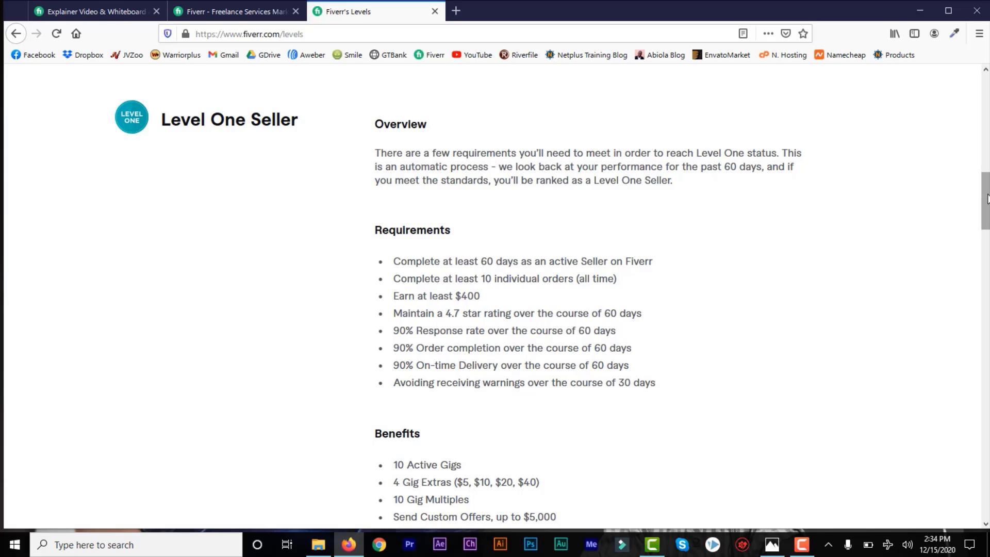
# - Read the Level Two Seller requirements and benefits, continuing to the Top Rated Seller section
pyautogui.moveTo(987, 198); pyautogui.dragTo(986, 273)
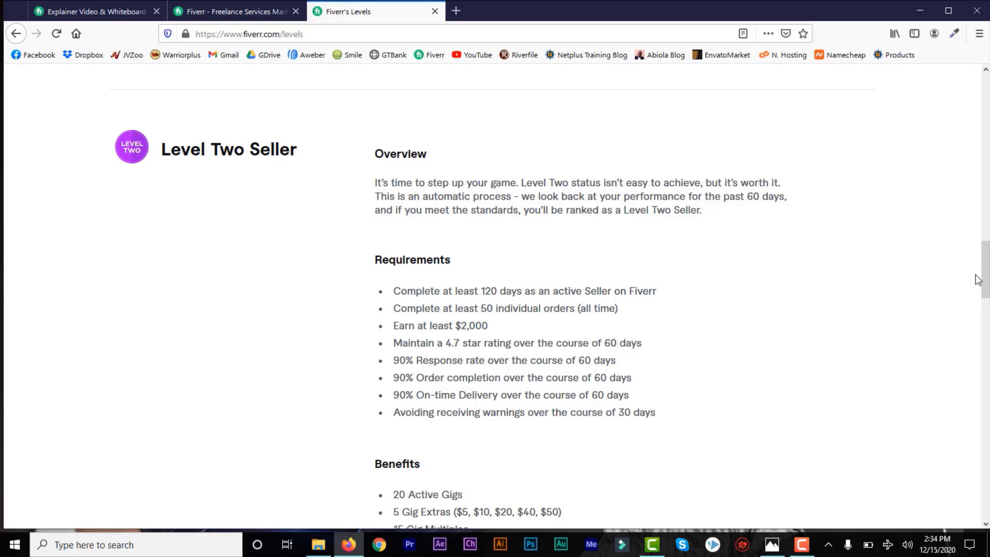
pyautogui.moveTo(985, 285); pyautogui.dragTo(985, 308)
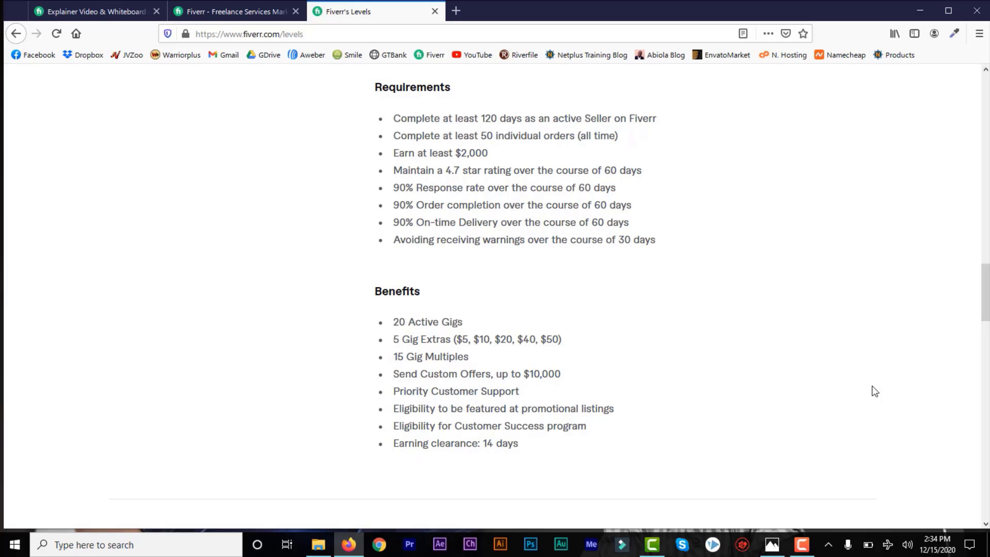
pyautogui.scroll(-3, 985, 321)
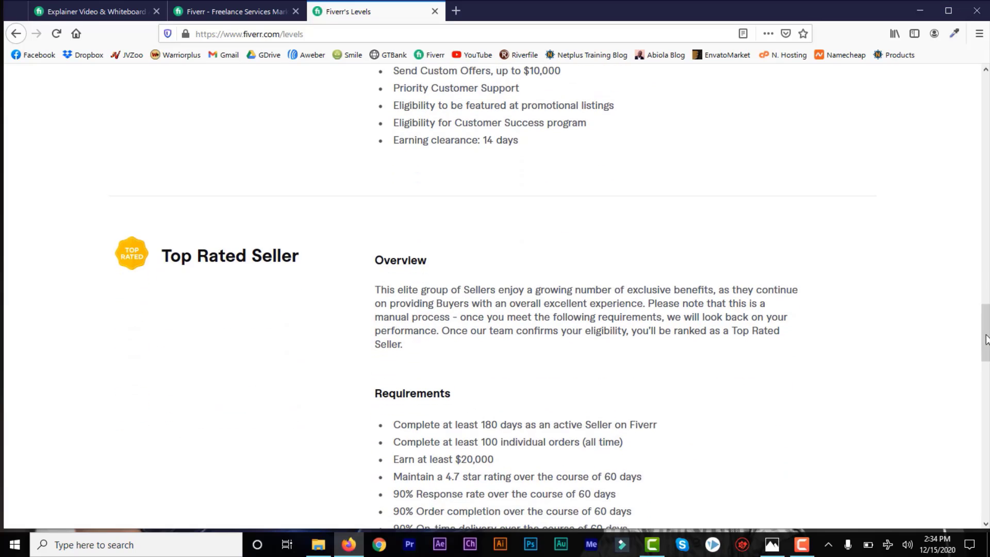
# - Read the Top Rated Seller requirements, from active days and completed orders through earnings, rating, rates and warnings
pyautogui.scroll(-1, 985, 336)
pyautogui.scroll(-1, 985, 338)
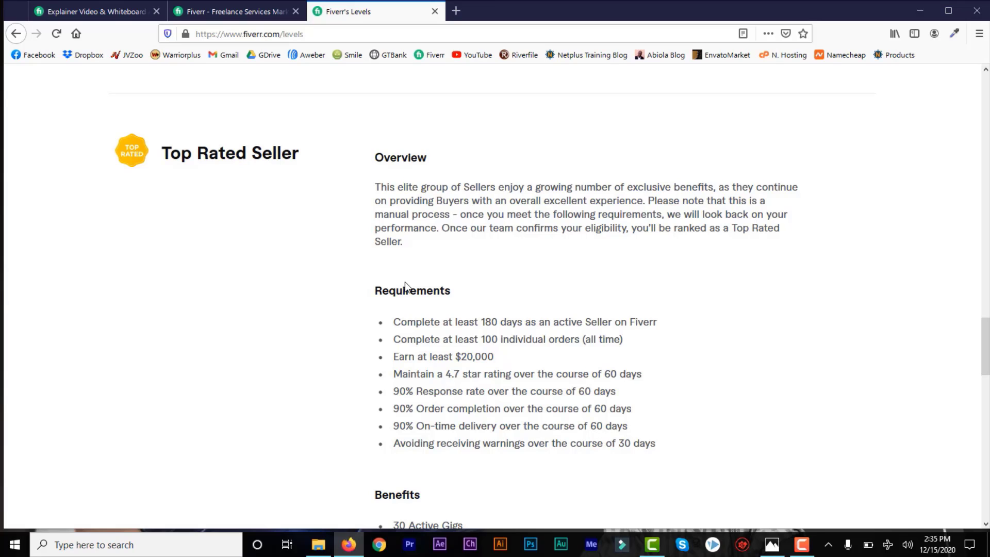
pyautogui.moveTo(671, 449); pyautogui.dragTo(395, 322)
pyautogui.click(417, 323)
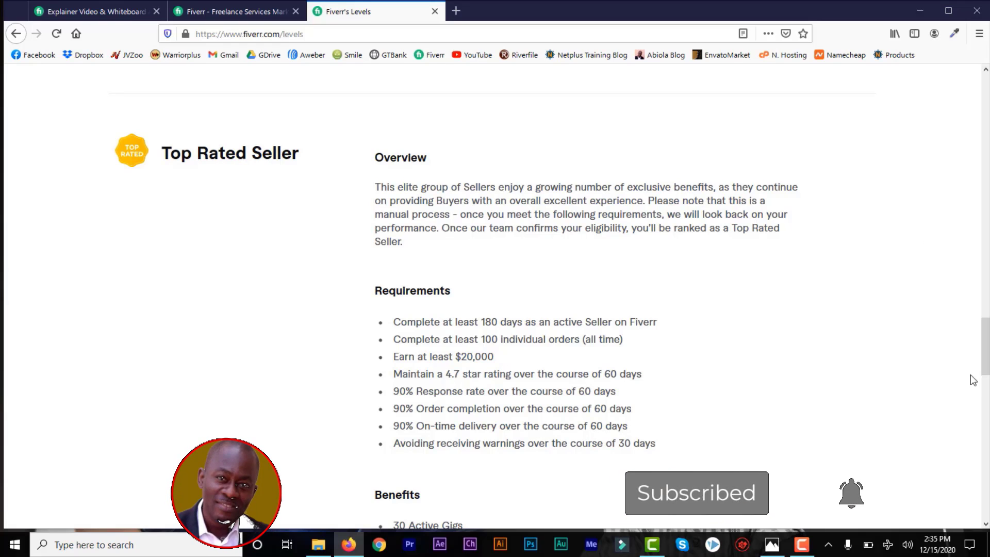
# - Read through the Top Rated Seller benefits and single out the earning clearance period
pyautogui.scroll(-5, 985, 387)
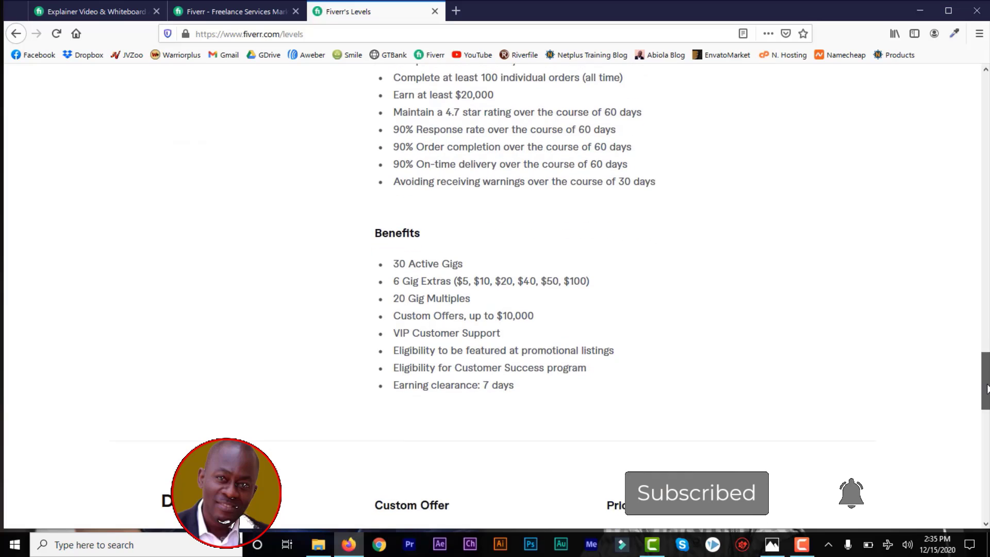
pyautogui.scroll(-1, 986, 389)
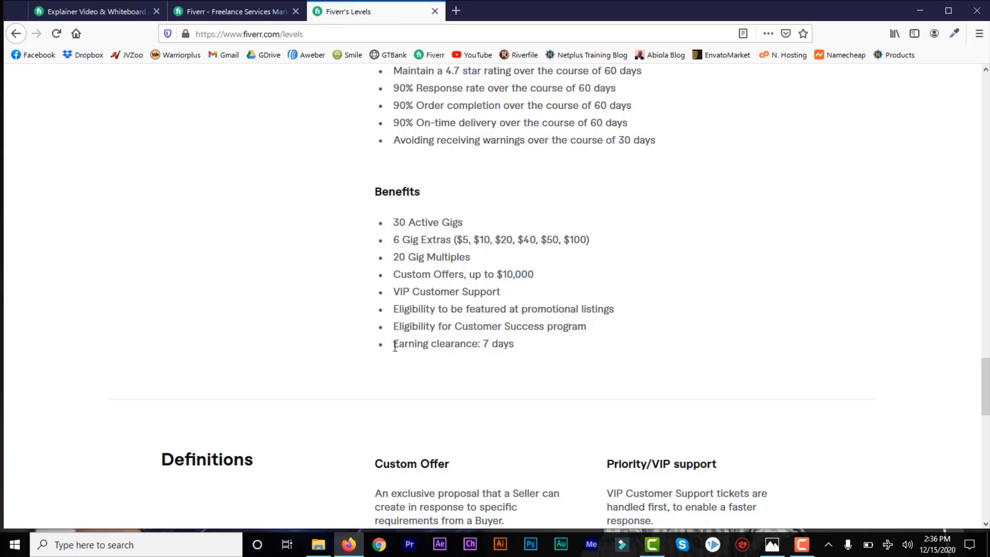
pyautogui.moveTo(395, 345); pyautogui.dragTo(526, 350)
pyautogui.click(526, 350)
pyautogui.click(488, 346)
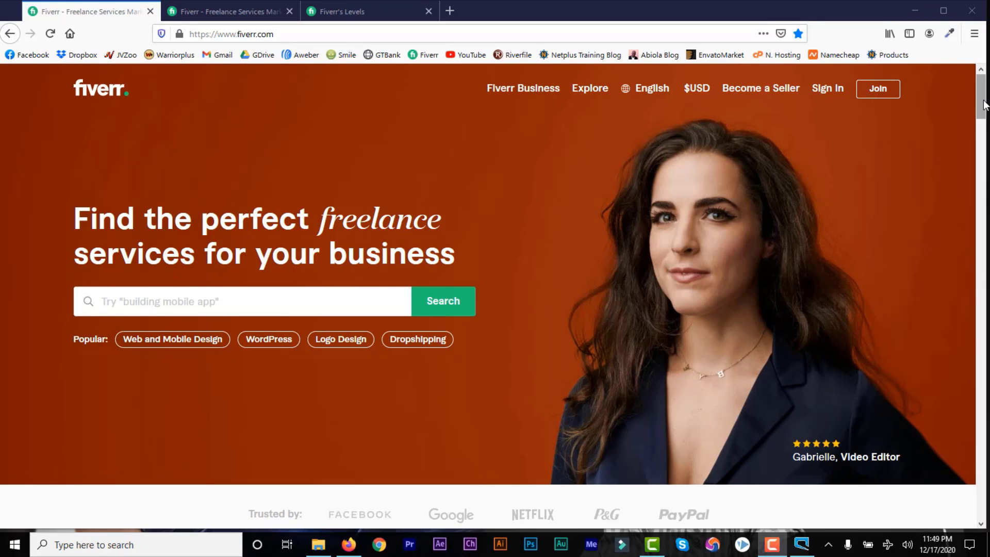
# - Look over the Graphics & Design and Writing & Translation services on the Fiverr homepage, continuing to the popular professional services
pyautogui.moveTo(984, 105); pyautogui.dragTo(984, 142)
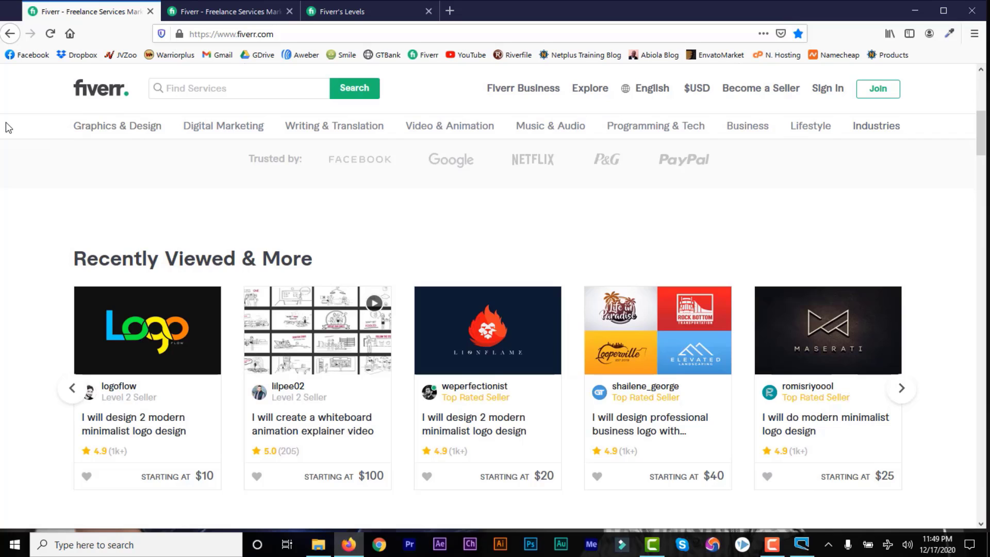
pyautogui.moveTo(118, 134)
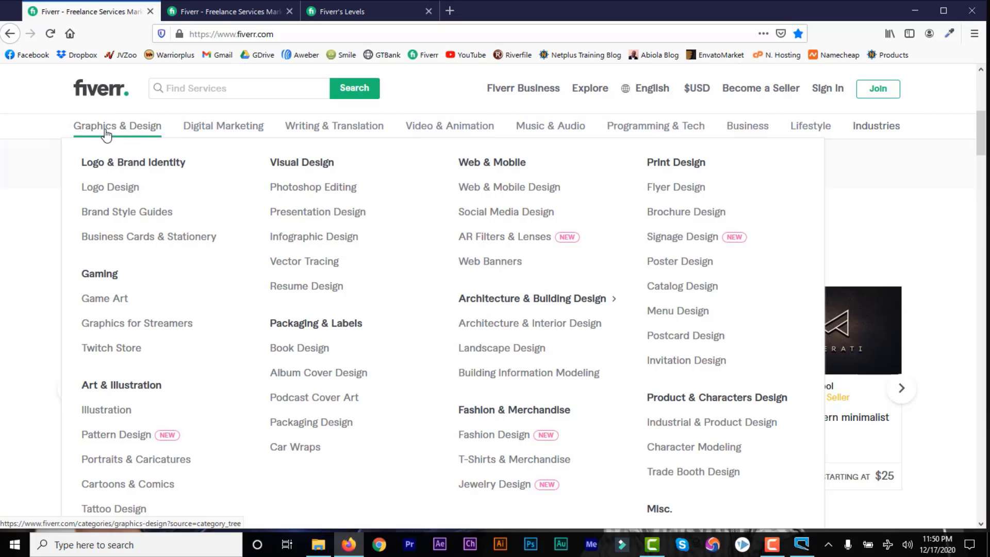
pyautogui.moveTo(341, 127)
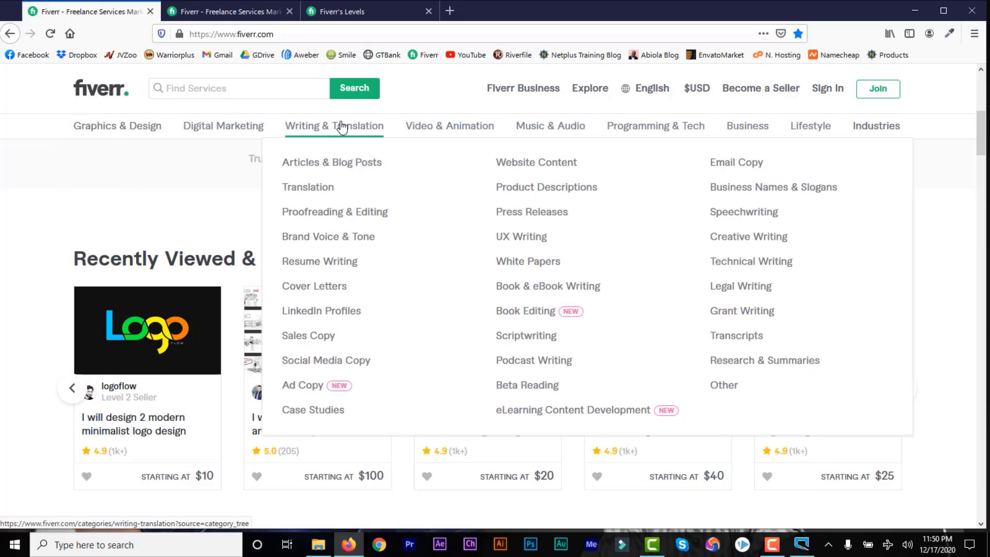
pyautogui.moveTo(574, 133)
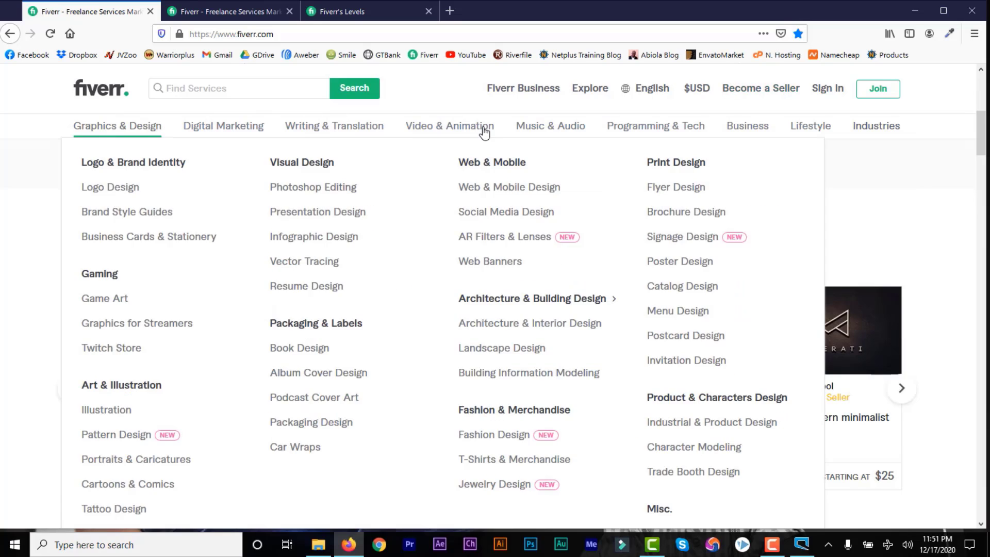
pyautogui.scroll(-3, 981, 139)
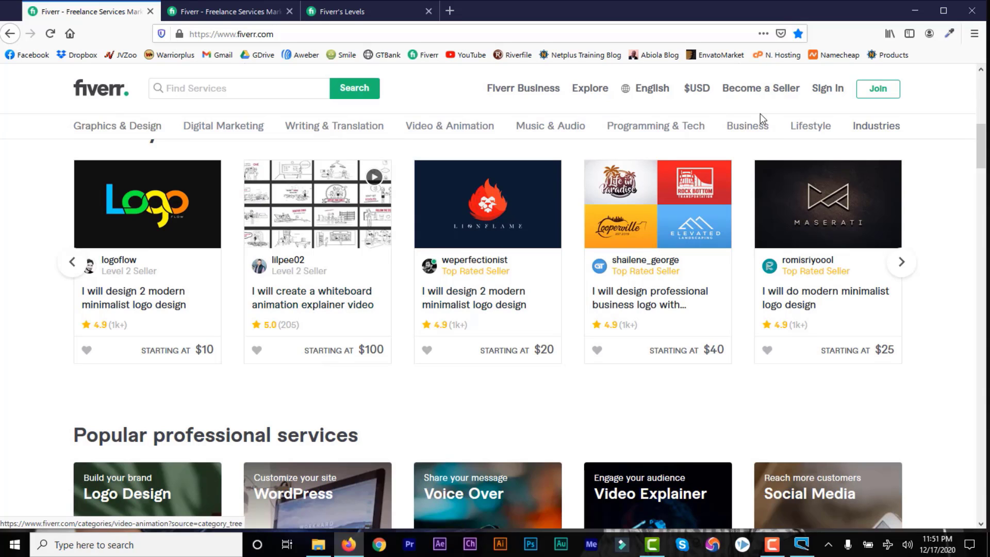
pyautogui.scroll(-7, 984, 159)
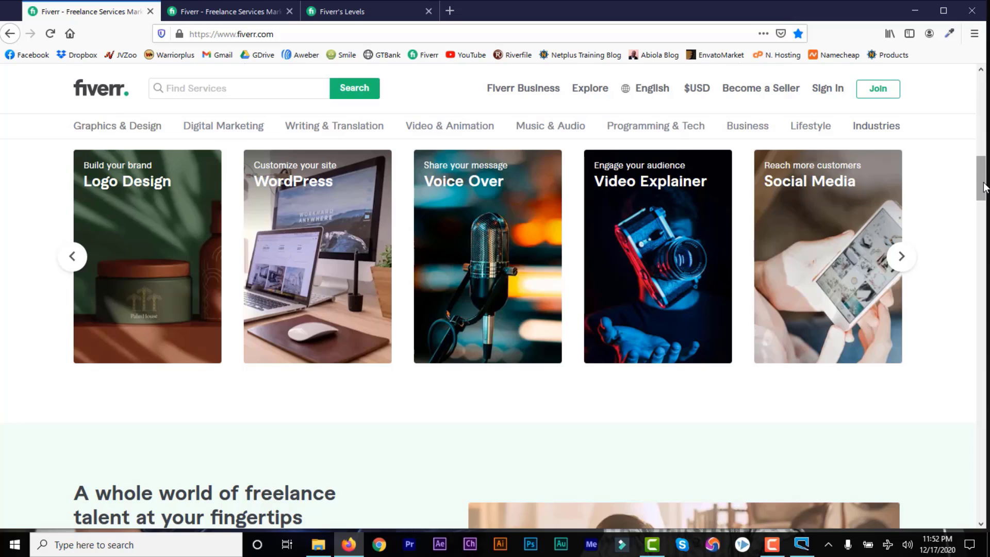
# - Review the services offered under Digital Marketing, Writing & Translation, Video & Animation and Music & Audio
pyautogui.moveTo(107, 132)
pyautogui.moveTo(231, 135)
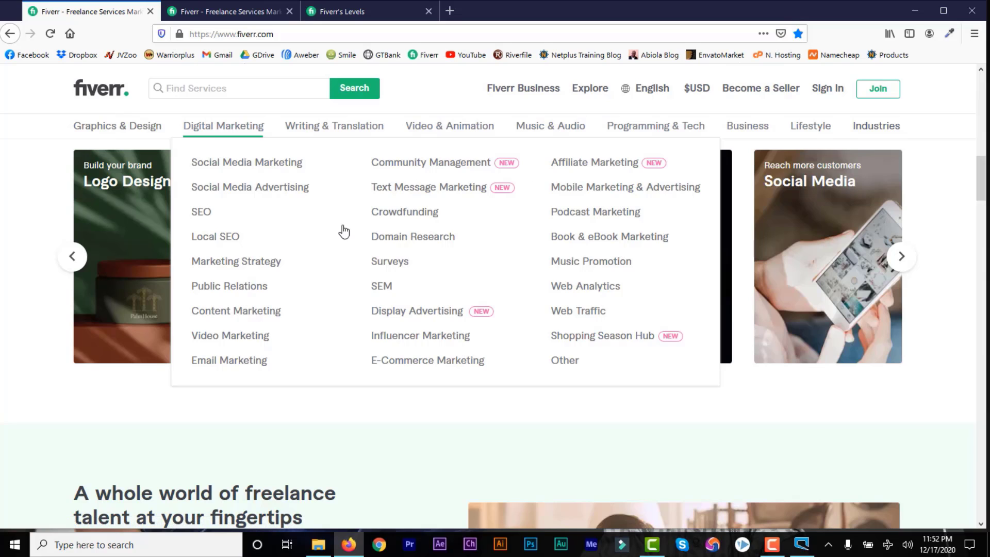
pyautogui.moveTo(321, 130)
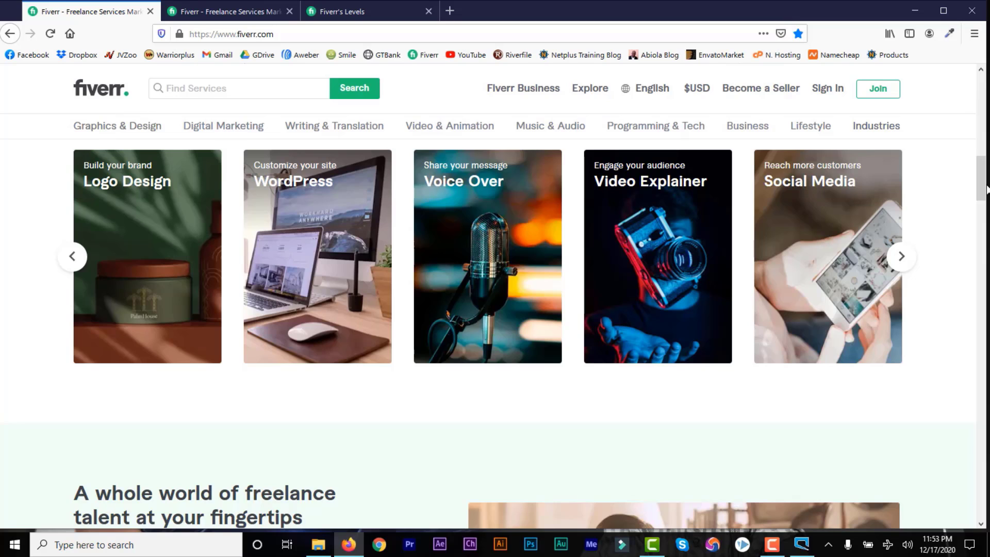
pyautogui.moveTo(288, 128)
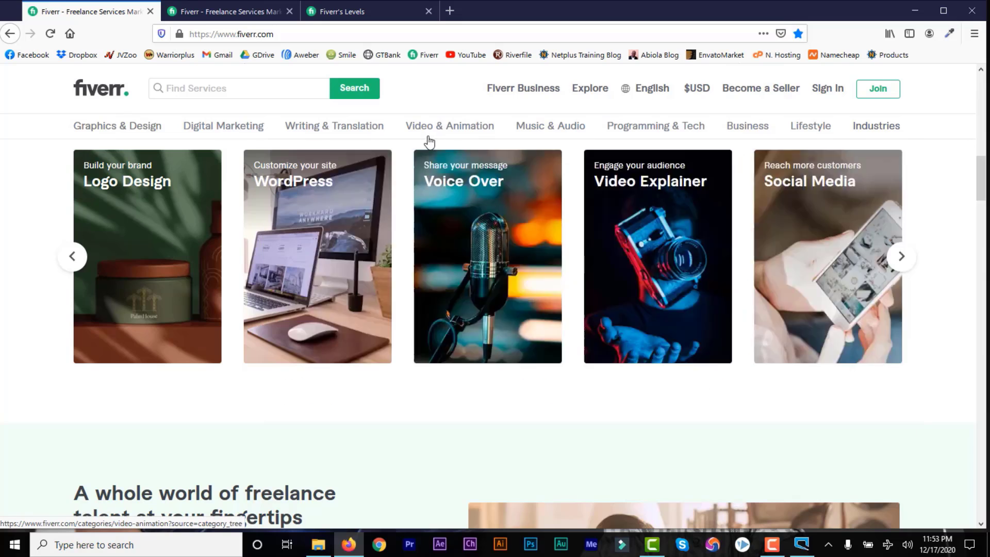
pyautogui.moveTo(452, 130)
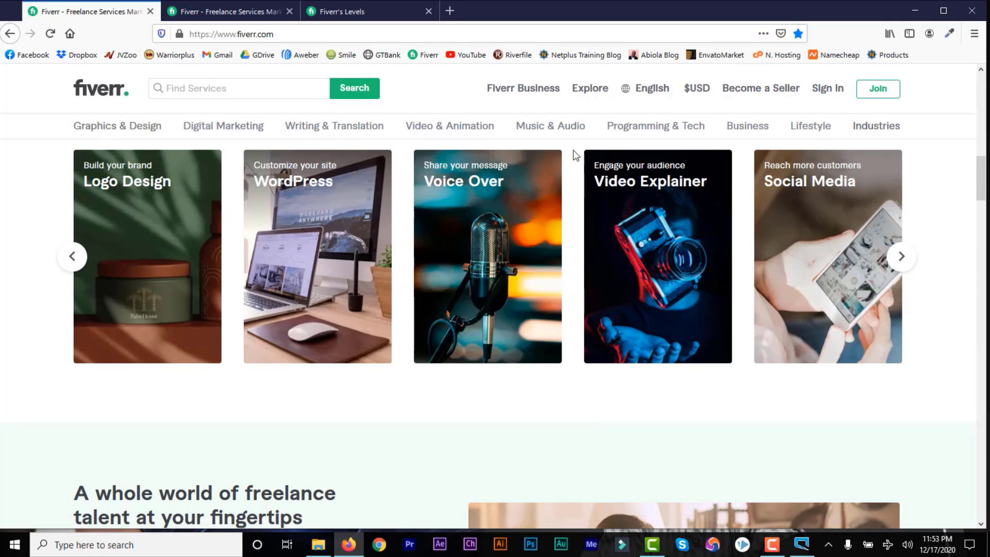
pyautogui.moveTo(415, 129)
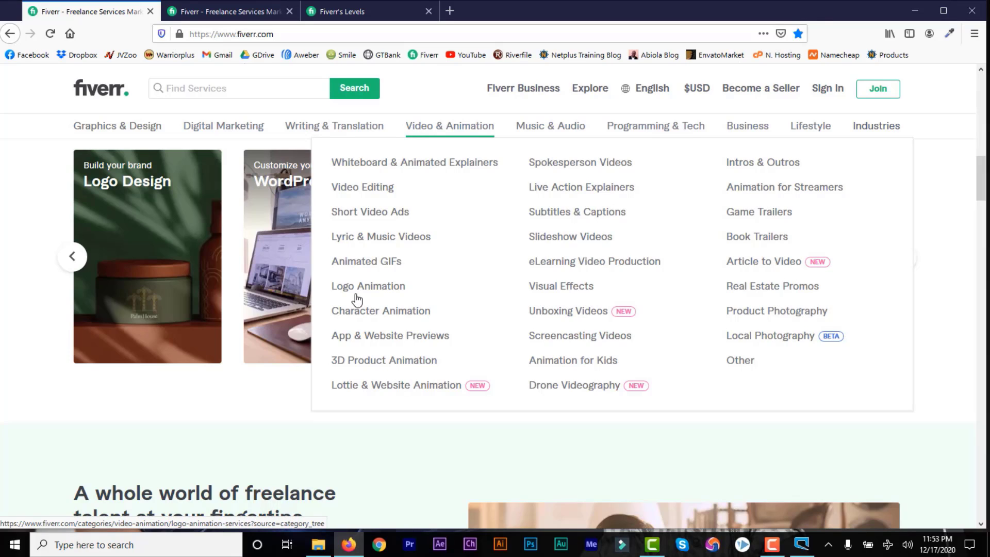
pyautogui.moveTo(557, 126)
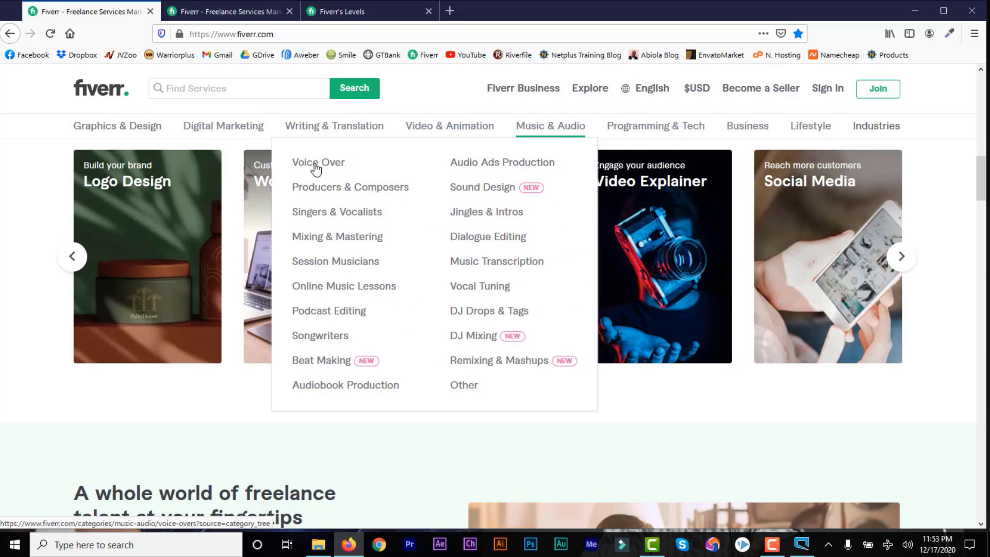
pyautogui.moveTo(624, 126)
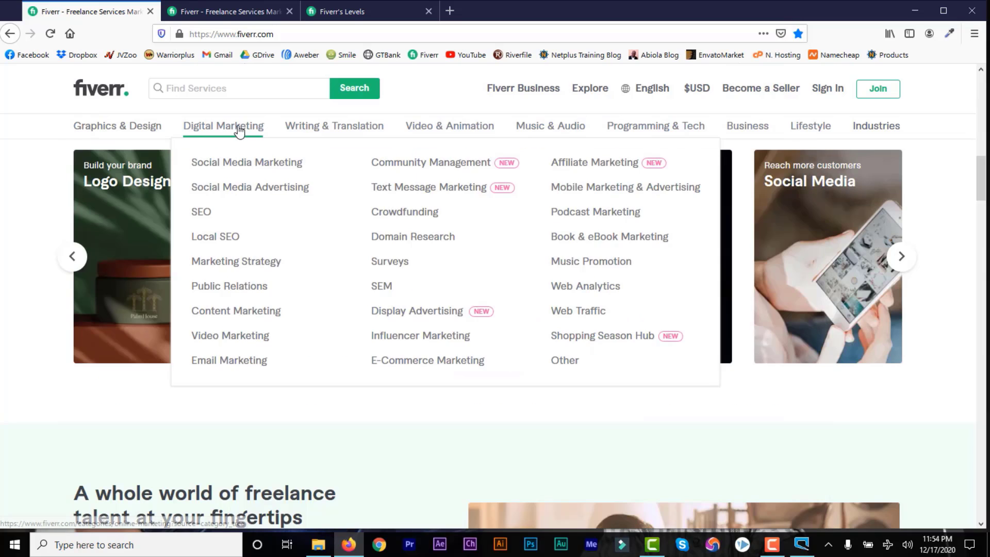
pyautogui.moveTo(448, 141)
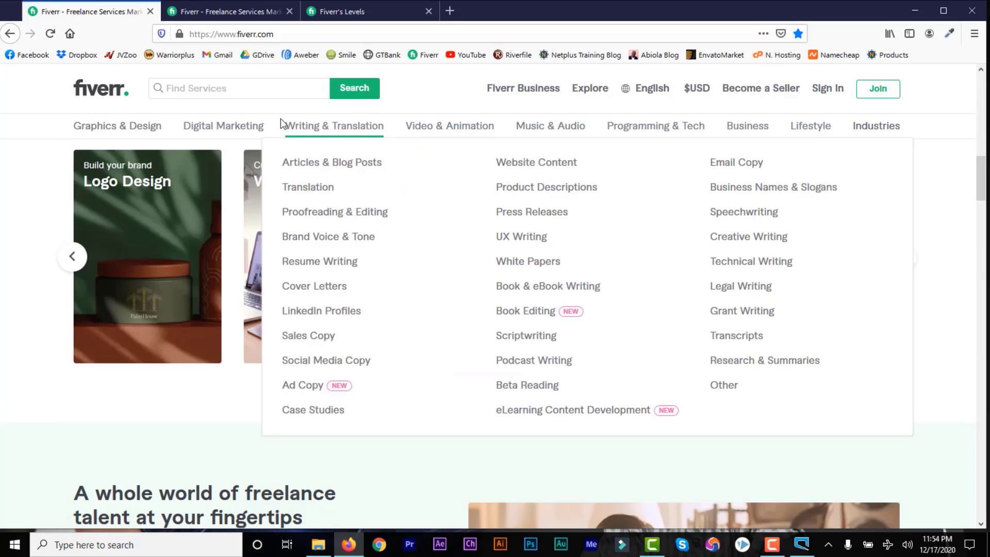
pyautogui.moveTo(107, 126)
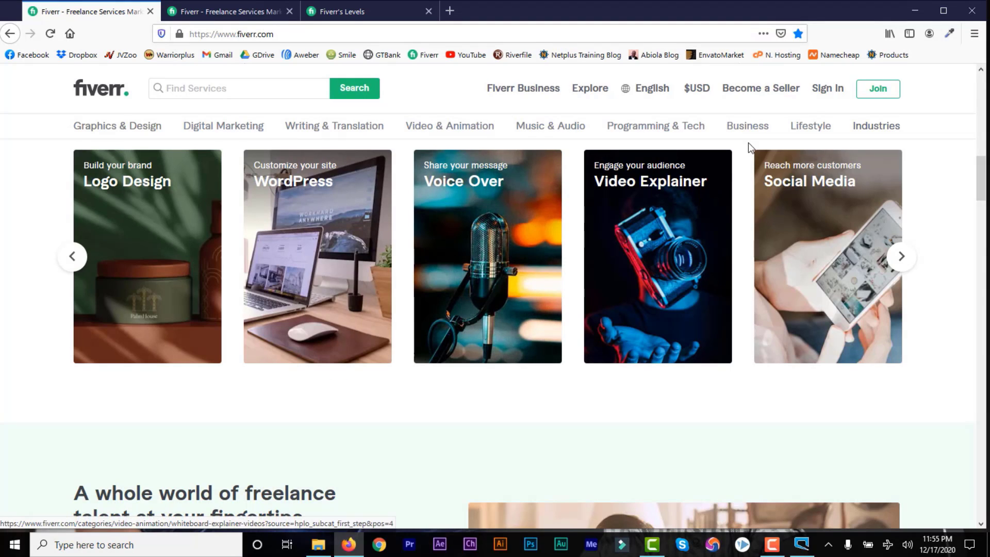
pyautogui.moveTo(874, 133)
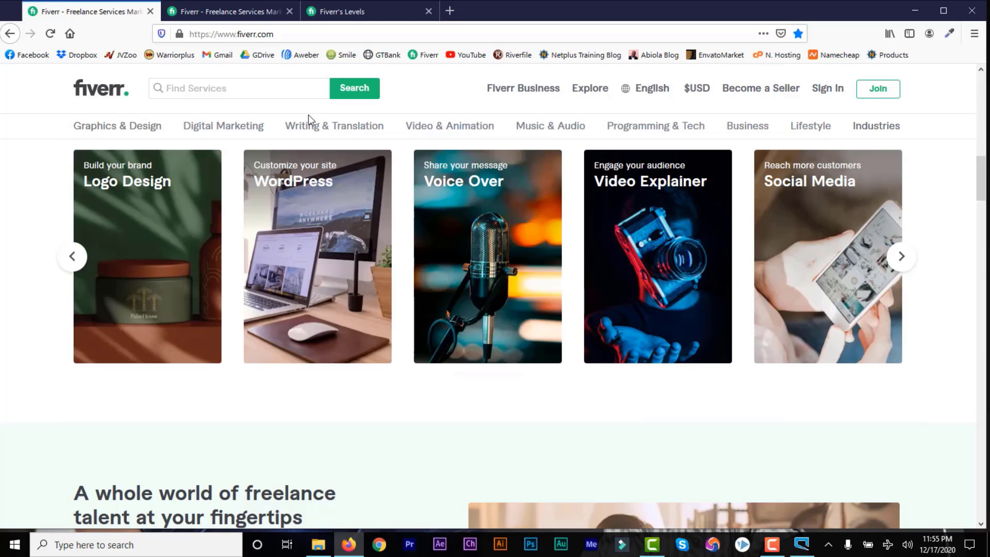
pyautogui.moveTo(611, 113)
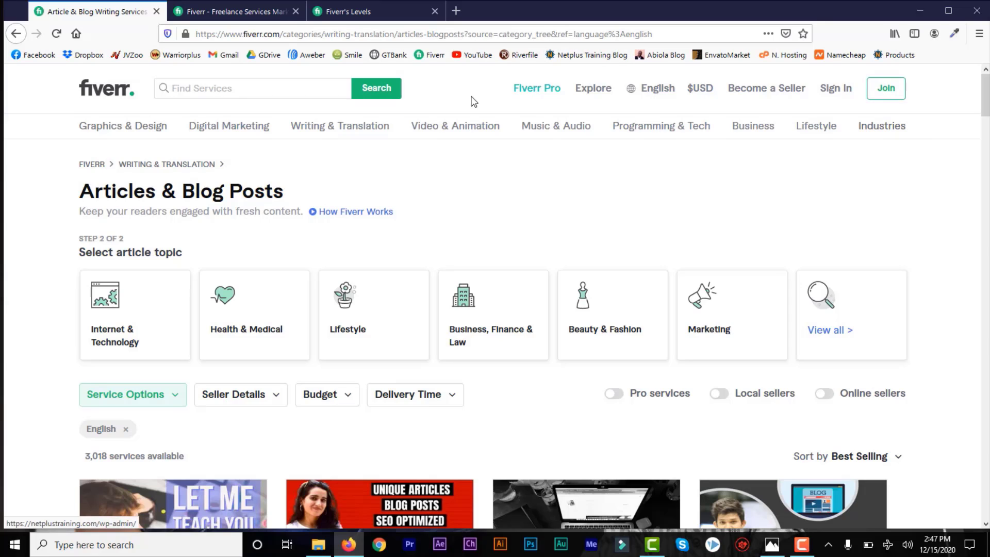
pyautogui.moveTo(543, 129)
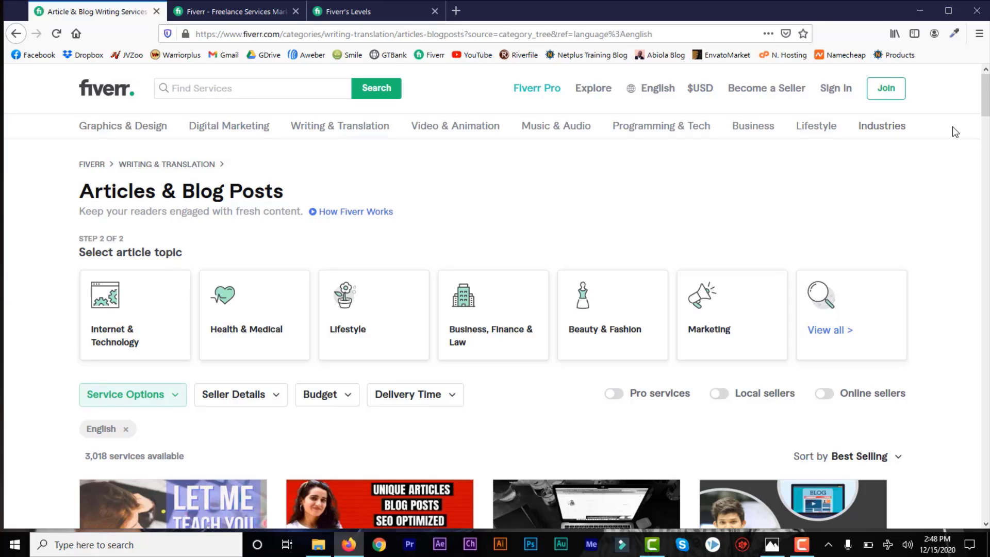
pyautogui.moveTo(815, 129)
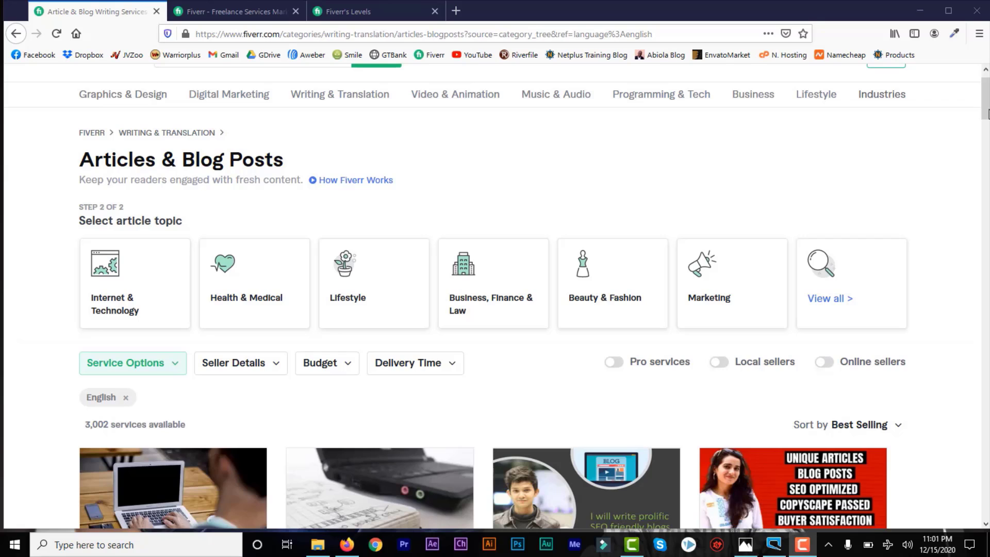
pyautogui.moveTo(986, 113); pyautogui.dragTo(986, 107)
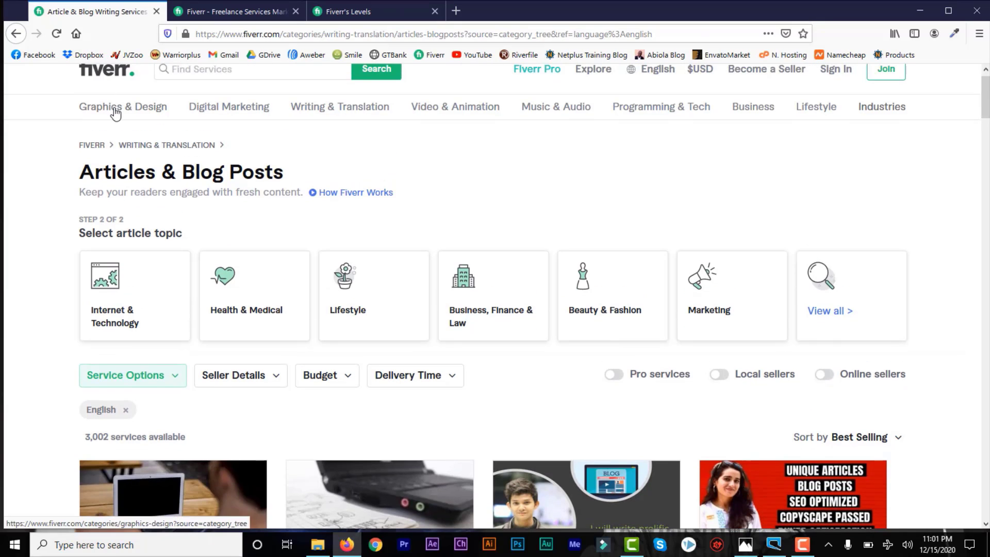
pyautogui.moveTo(116, 112)
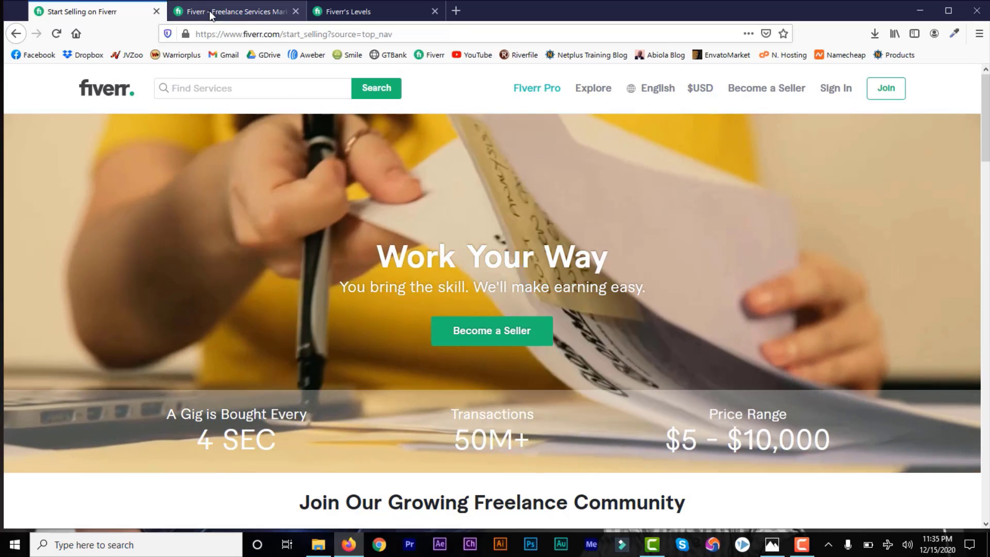
# - From the Fiverr homepage, open the Social Media Marketing services under Digital Marketing and look over the listed gigs
pyautogui.click(216, 14)
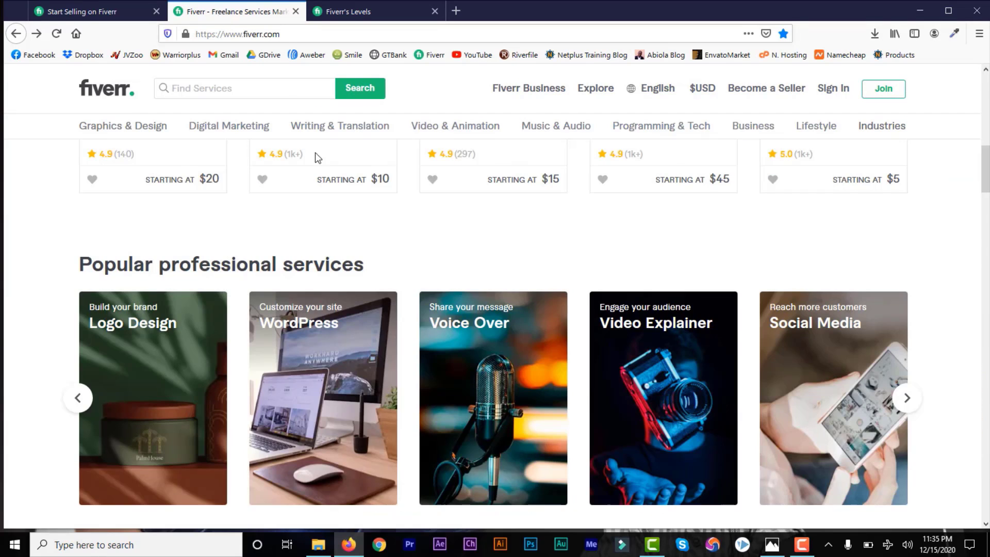
pyautogui.moveTo(211, 132)
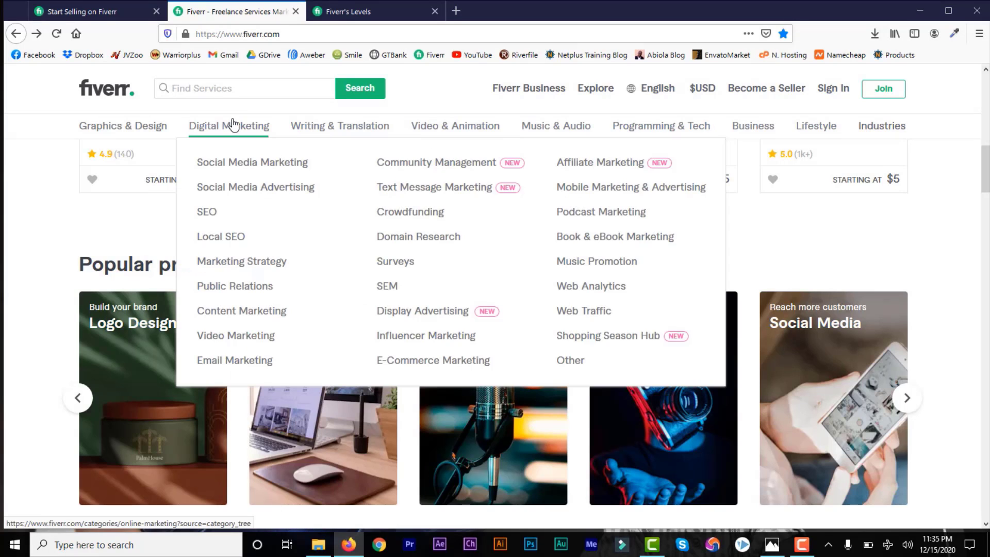
pyautogui.click(236, 163)
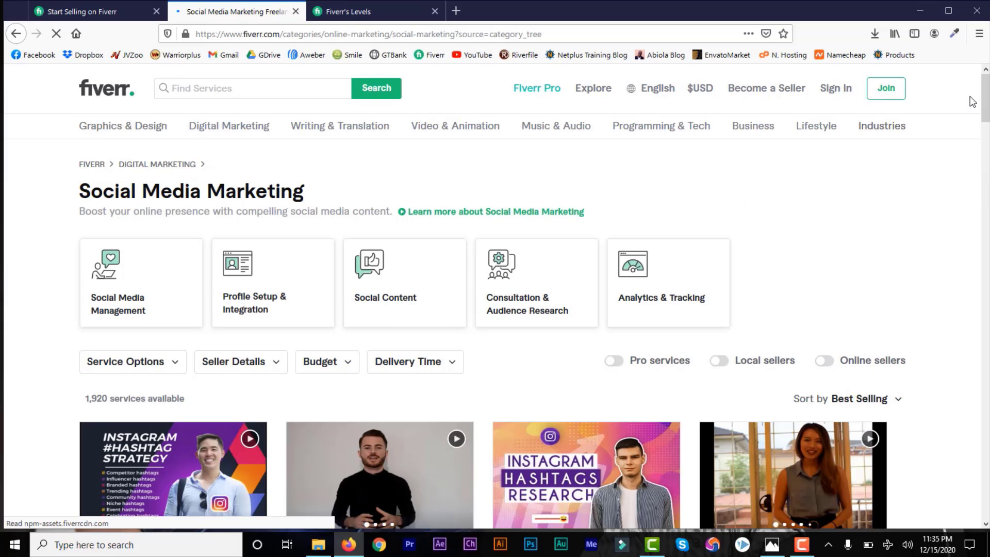
pyautogui.scroll(-3, 986, 114)
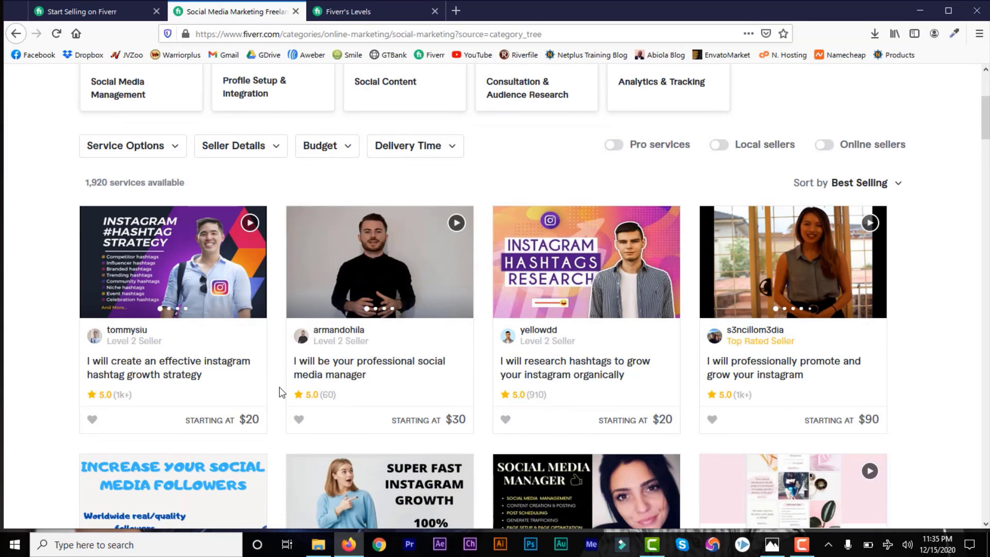
# - Open the profile of the Level 2 Seller offering professional social media management and check the seller's country
pyautogui.click(338, 336)
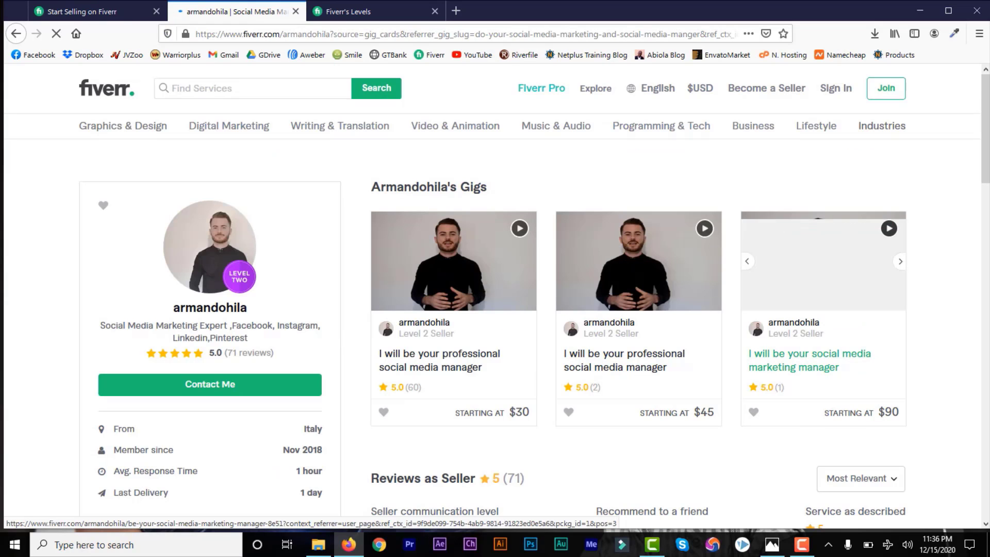
pyautogui.scroll(-3, 985, 157)
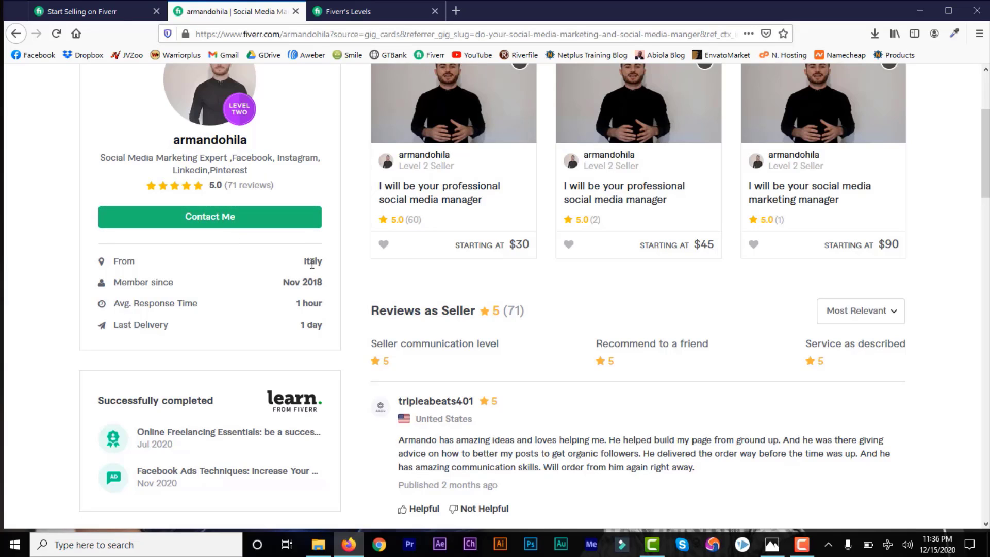
pyautogui.moveTo(324, 261); pyautogui.dragTo(306, 270)
pyautogui.click(322, 265)
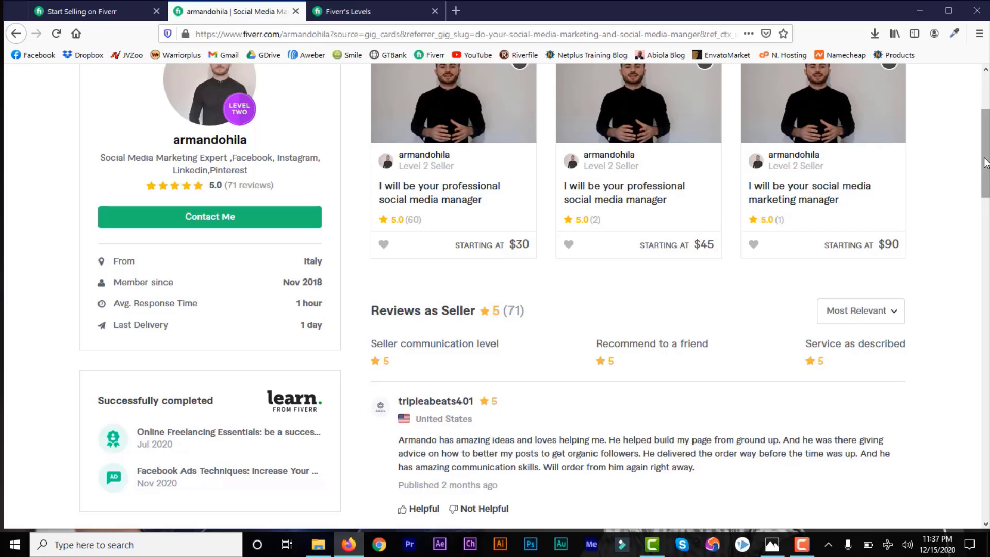
# - Go from the seller's profile back to the Social Media Marketing services under Digital Marketing and look over the listed gigs
pyautogui.moveTo(986, 160); pyautogui.dragTo(986, 126)
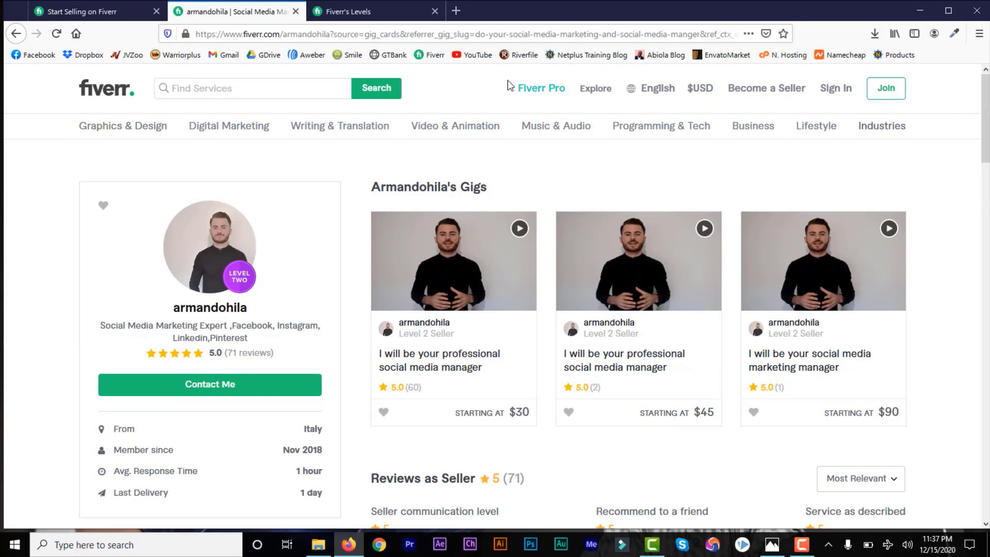
pyautogui.moveTo(380, 129)
pyautogui.moveTo(310, 132)
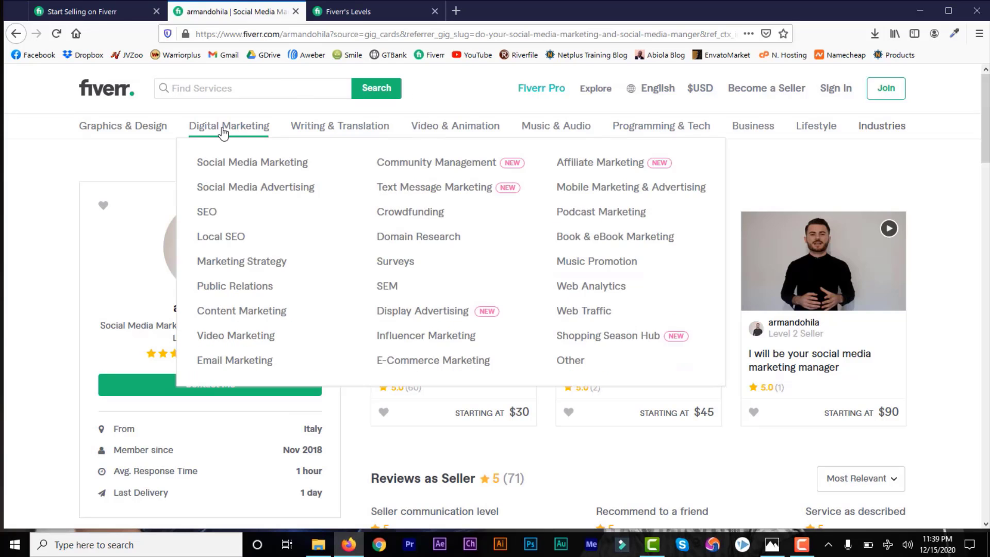
pyautogui.click(221, 133)
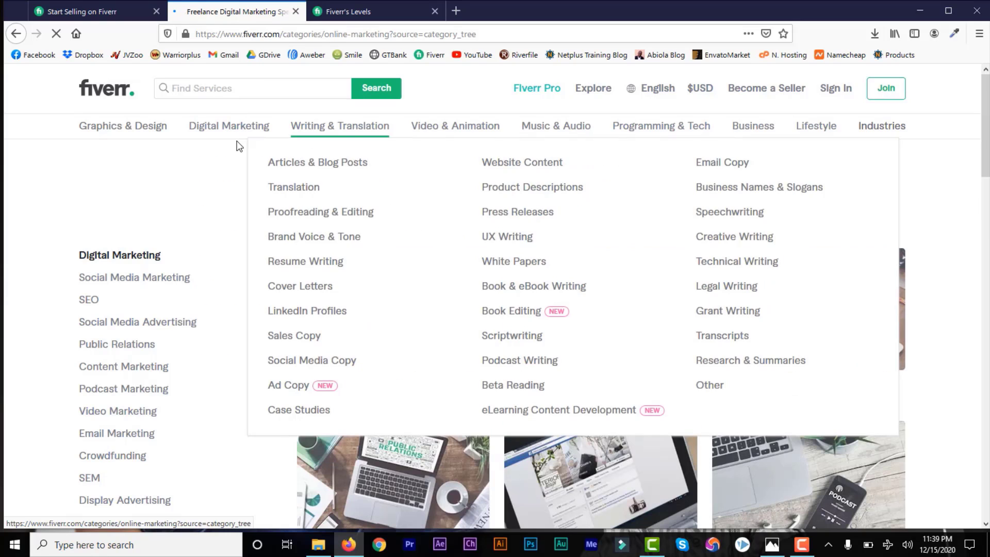
pyautogui.moveTo(222, 124)
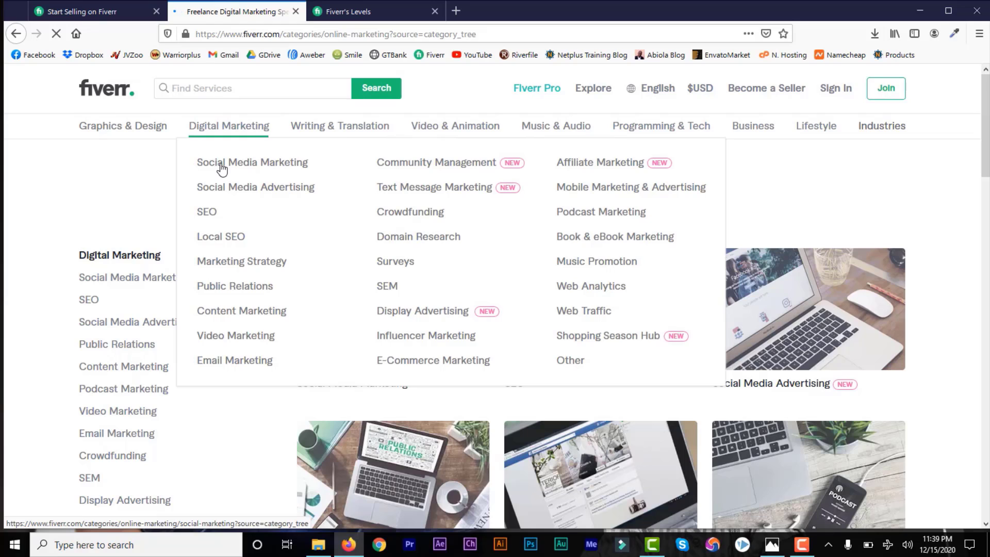
pyautogui.click(222, 168)
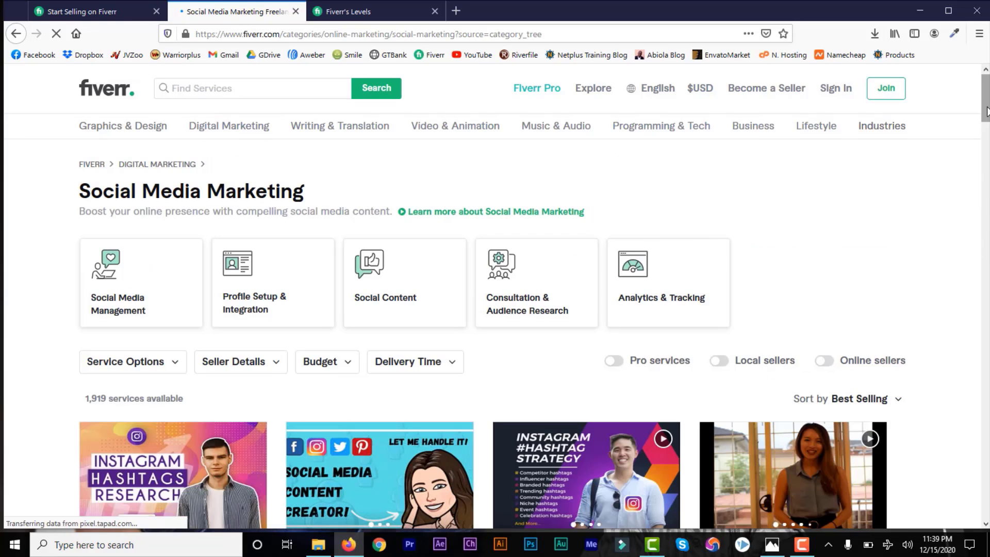
pyautogui.scroll(-3, 984, 128)
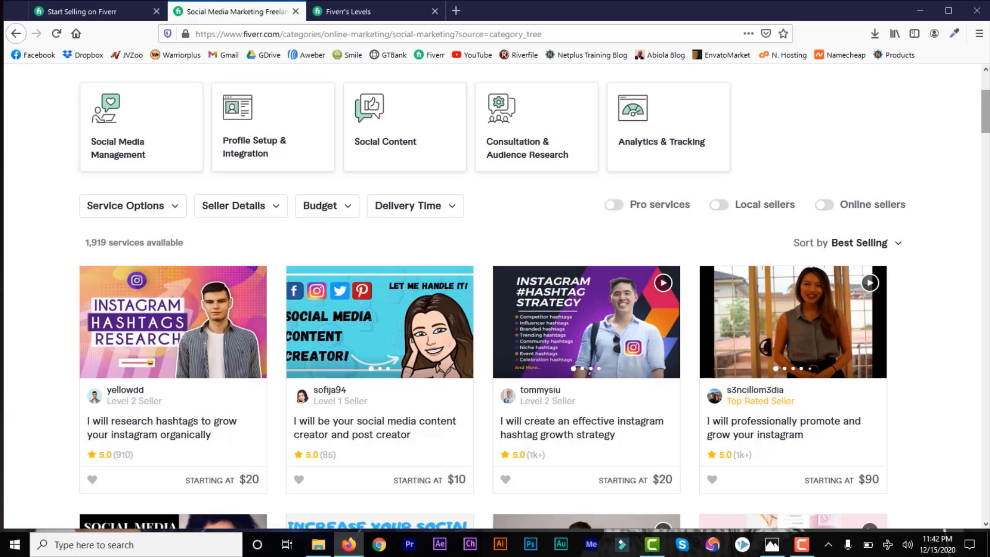
pyautogui.scroll(3, 425, 157)
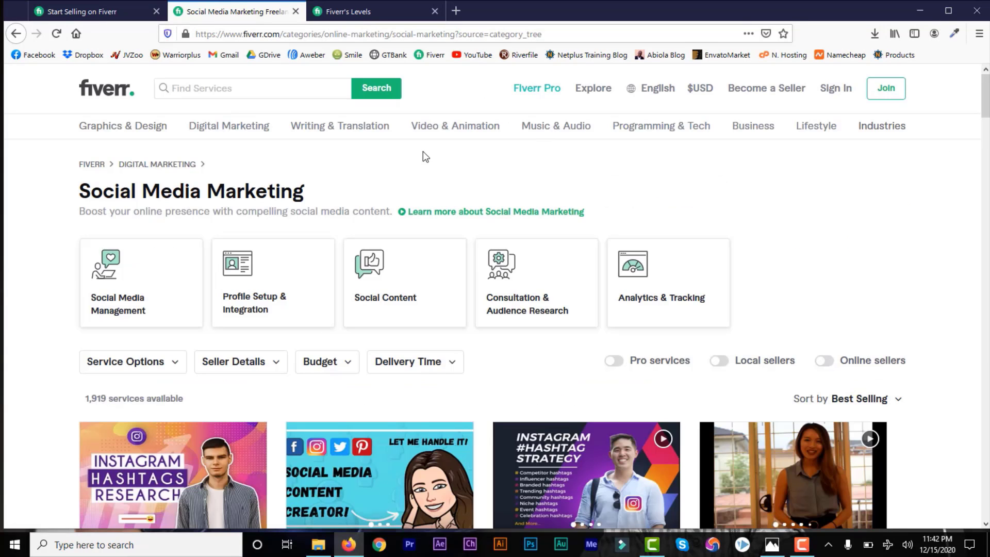
# - Review the services offered under Graphics & Design, Video & Animation, Programming & Tech and Digital Marketing
pyautogui.moveTo(135, 138)
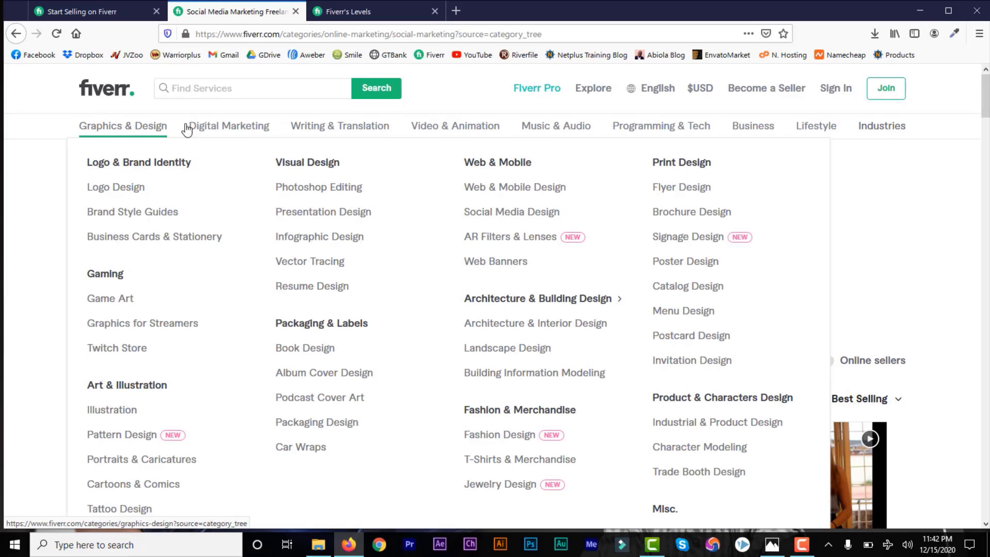
pyautogui.moveTo(476, 134)
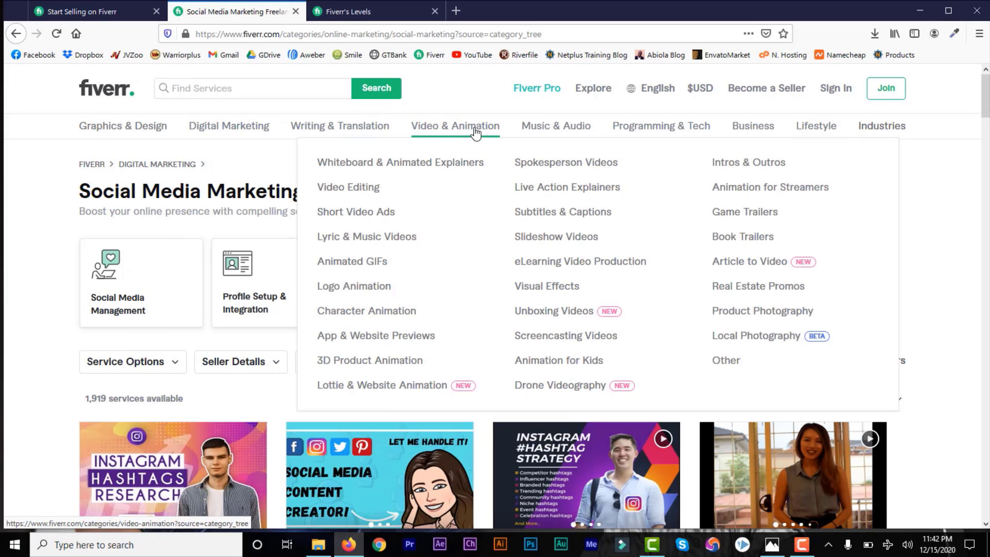
pyautogui.moveTo(664, 136)
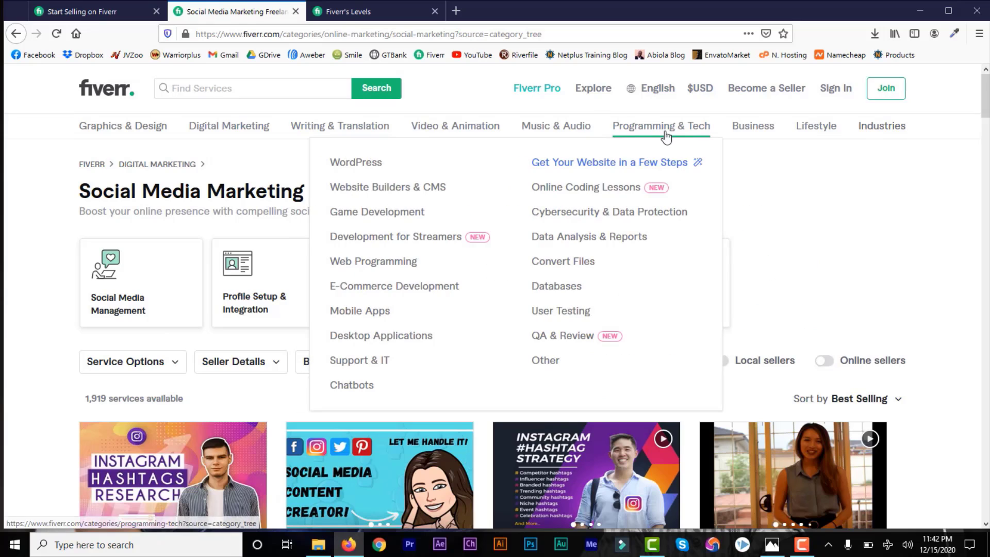
pyautogui.moveTo(217, 129)
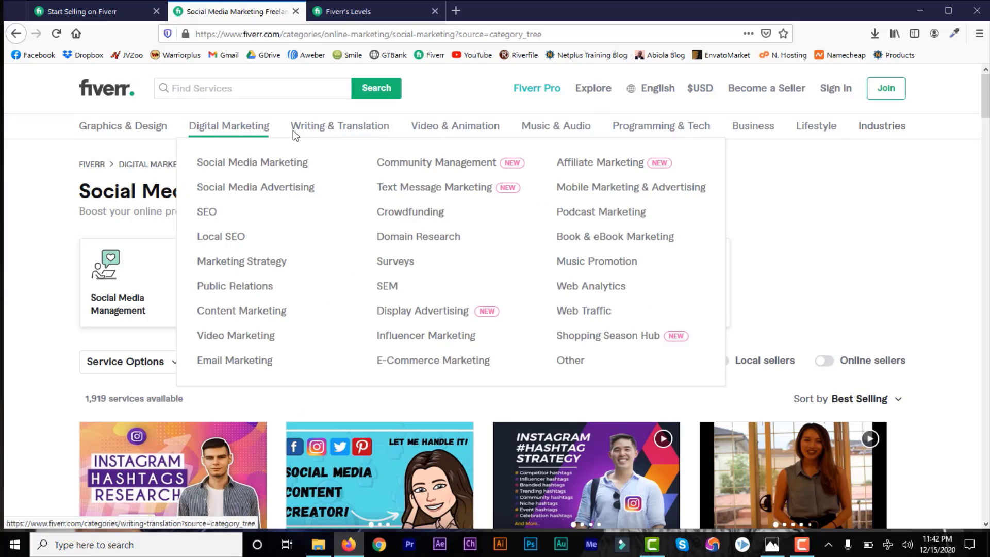
pyautogui.moveTo(320, 132)
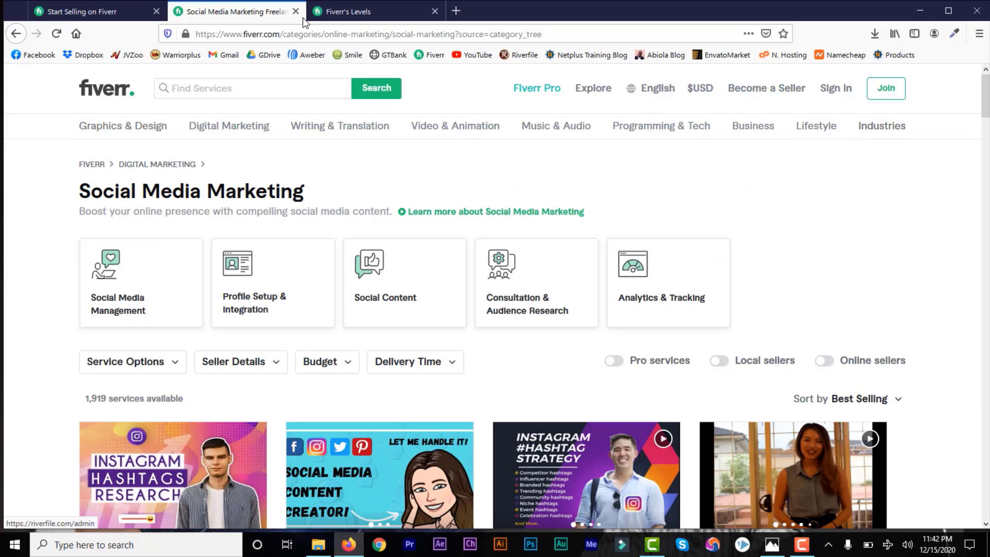
# - From the Start Selling page, begin joining Fiverr as a seller and submit the account's email address
pyautogui.click(90, 12)
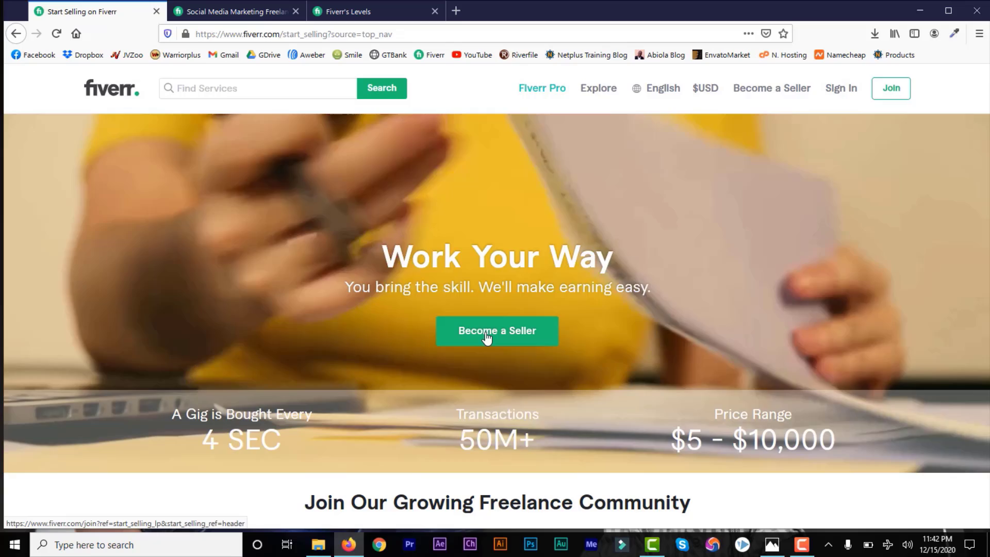
pyautogui.click(487, 336)
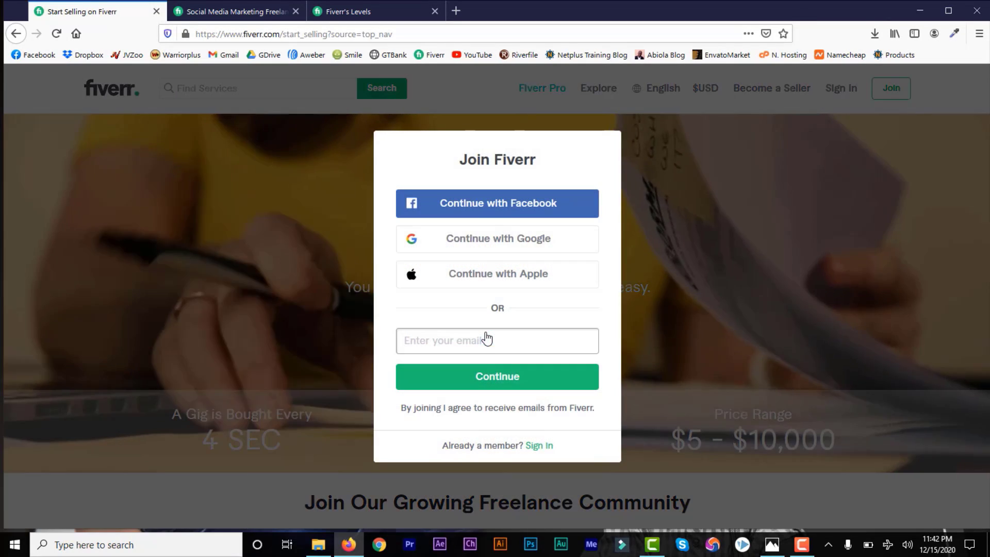
pyautogui.click(461, 348)
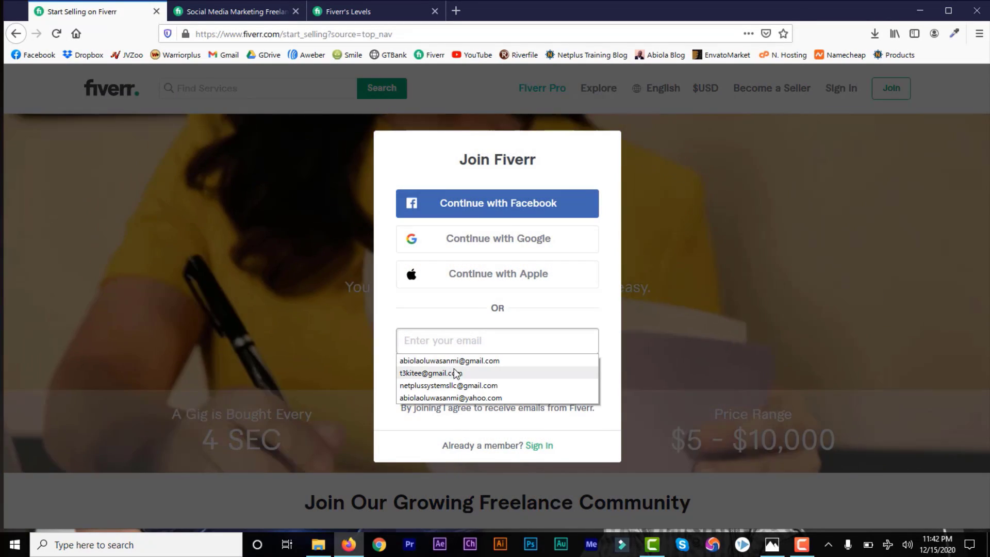
pyautogui.click(443, 372)
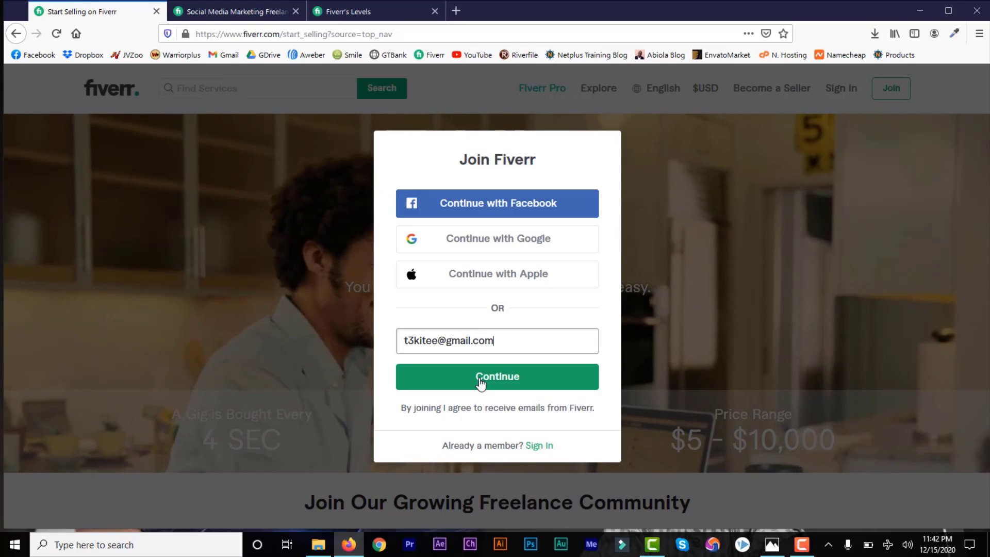
pyautogui.click(481, 383)
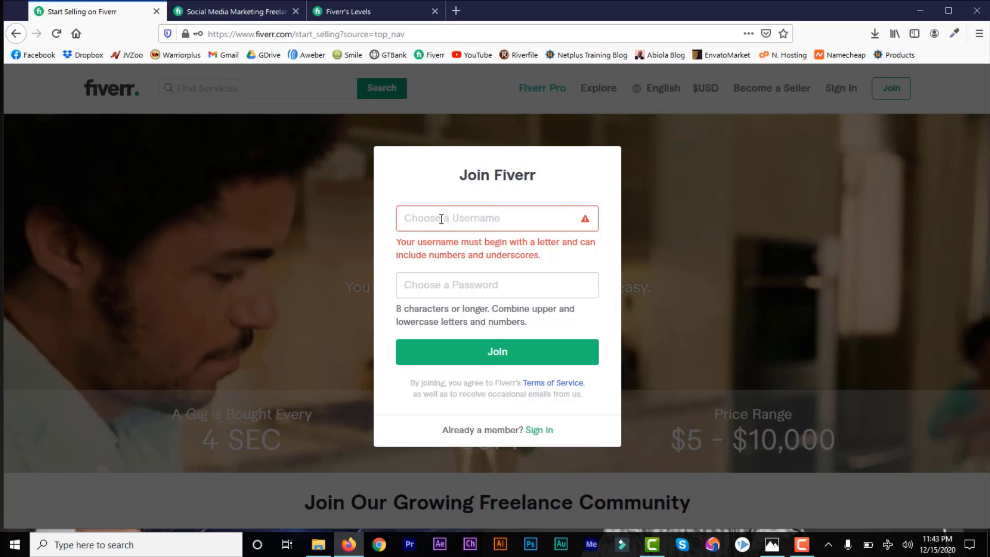
# - Create the Fiverr account with a chosen username and a strong password, declining to update the saved login
pyautogui.click(441, 219)
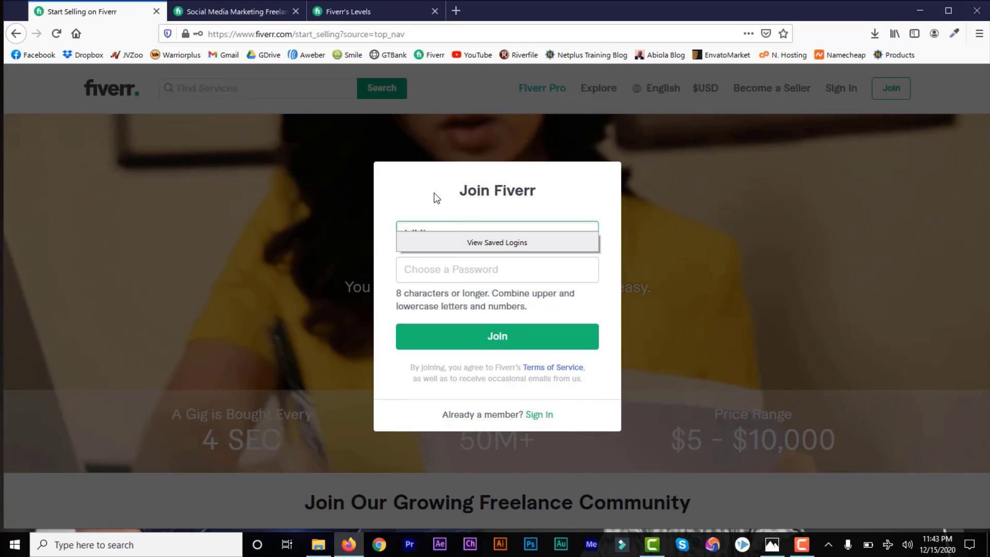
pyautogui.click(435, 197)
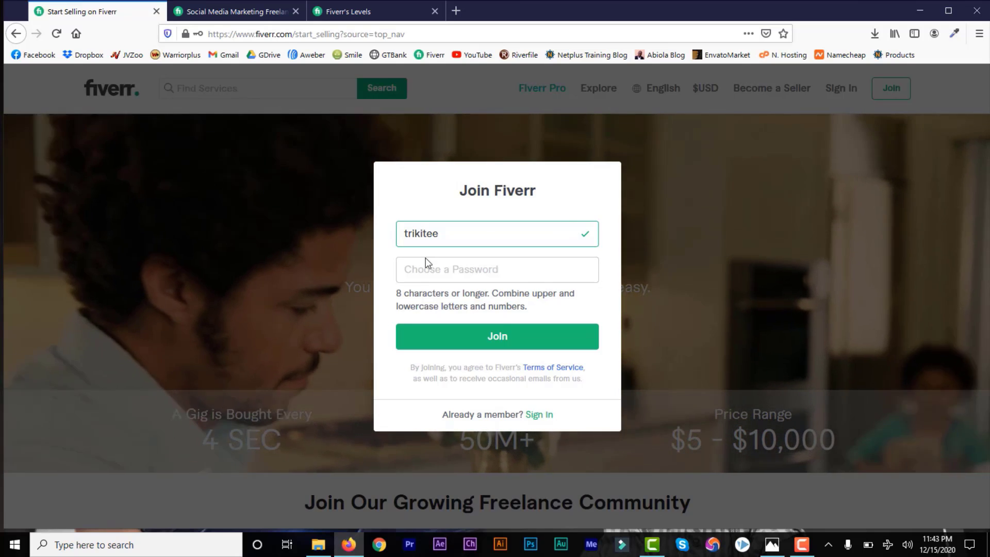
pyautogui.click(415, 278)
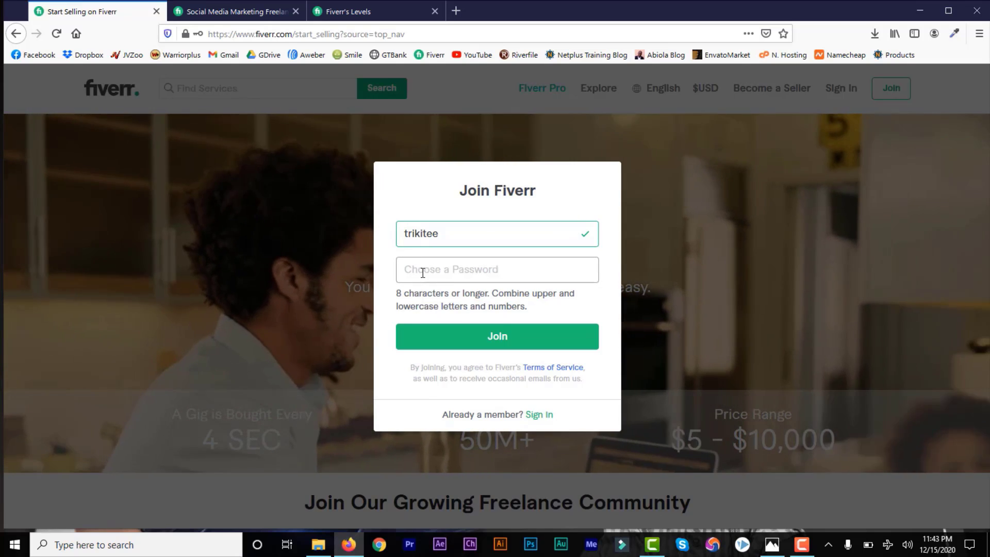
pyautogui.click(434, 305)
pyautogui.doubleClick(423, 285)
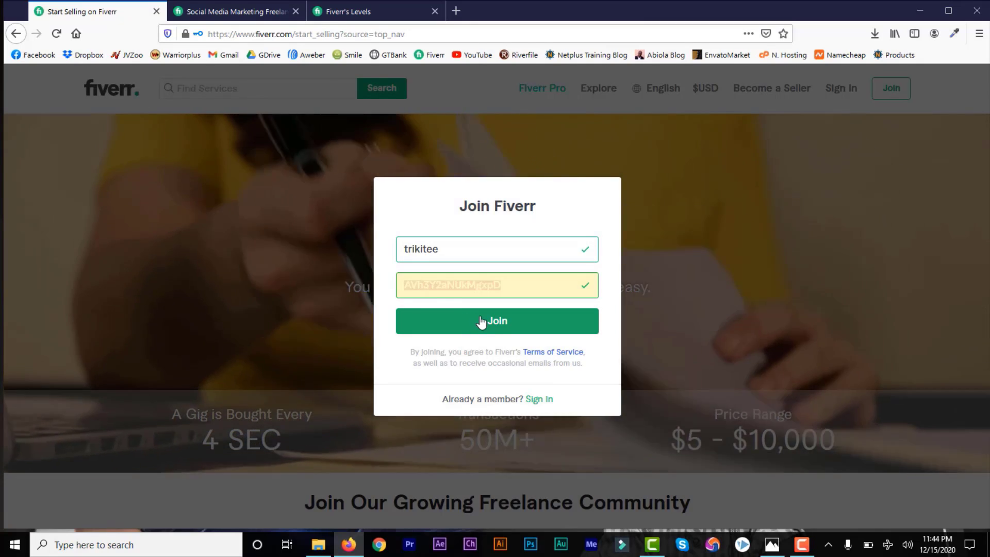
pyautogui.click(481, 321)
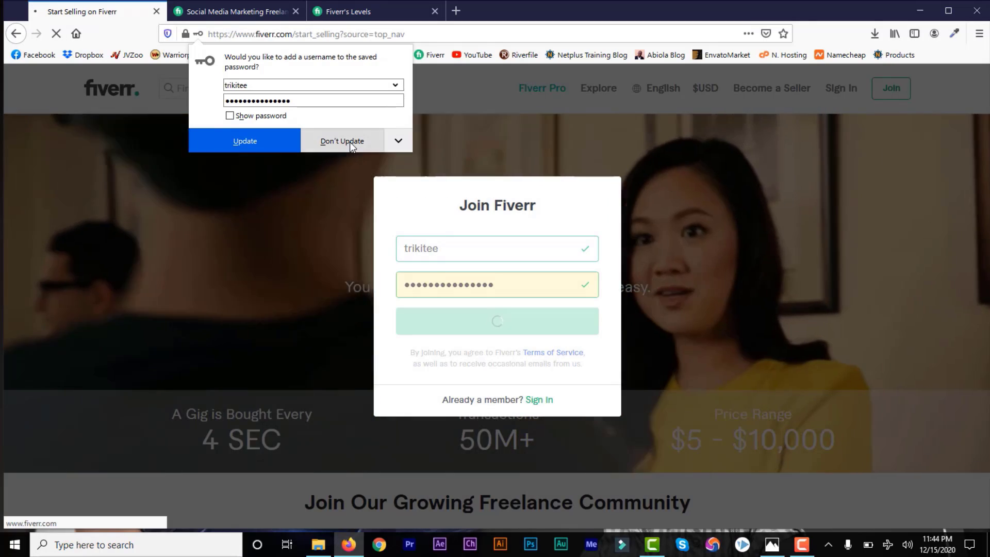
pyautogui.click(342, 141)
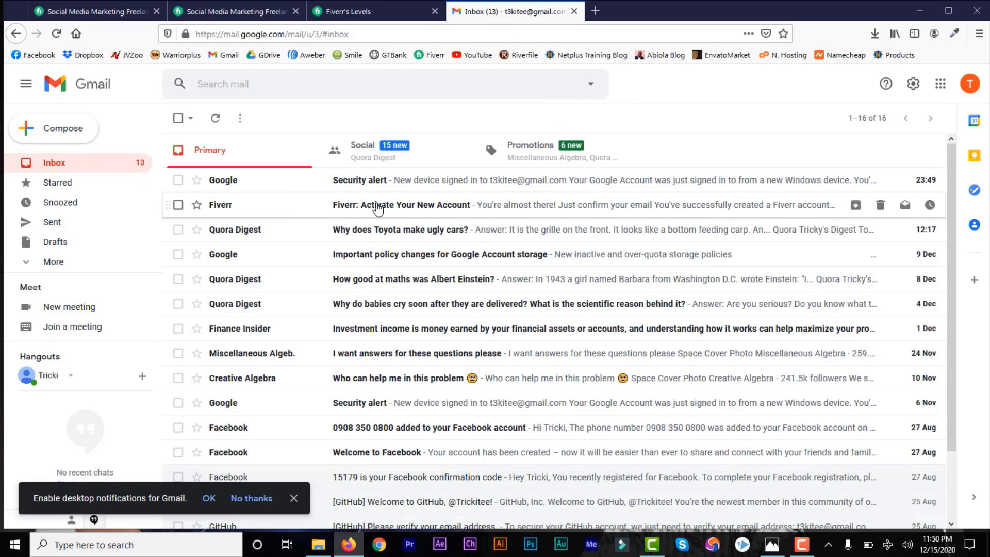
# - Activate the new account from Fiverr's activation email in Gmail and go on to edit the profile
pyautogui.click(396, 205)
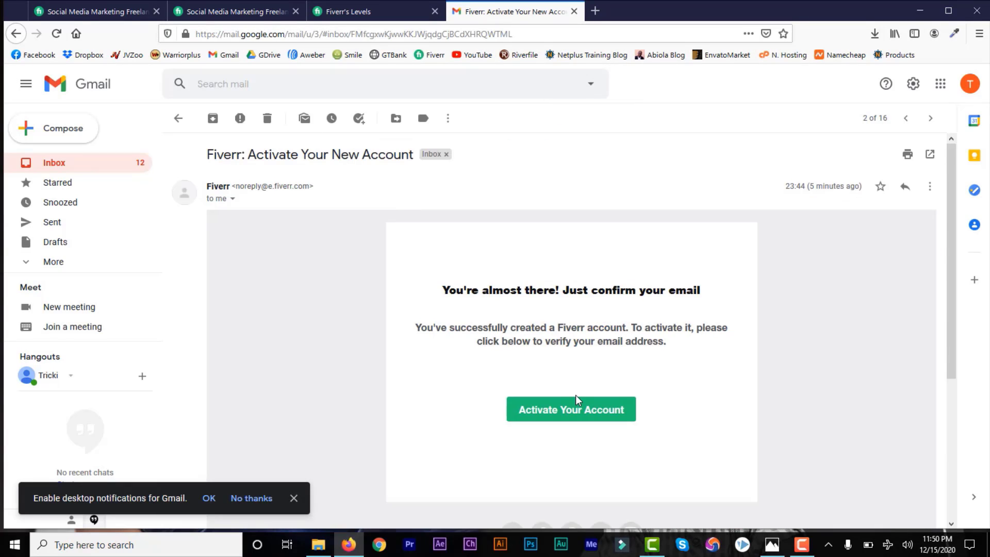
pyautogui.click(554, 417)
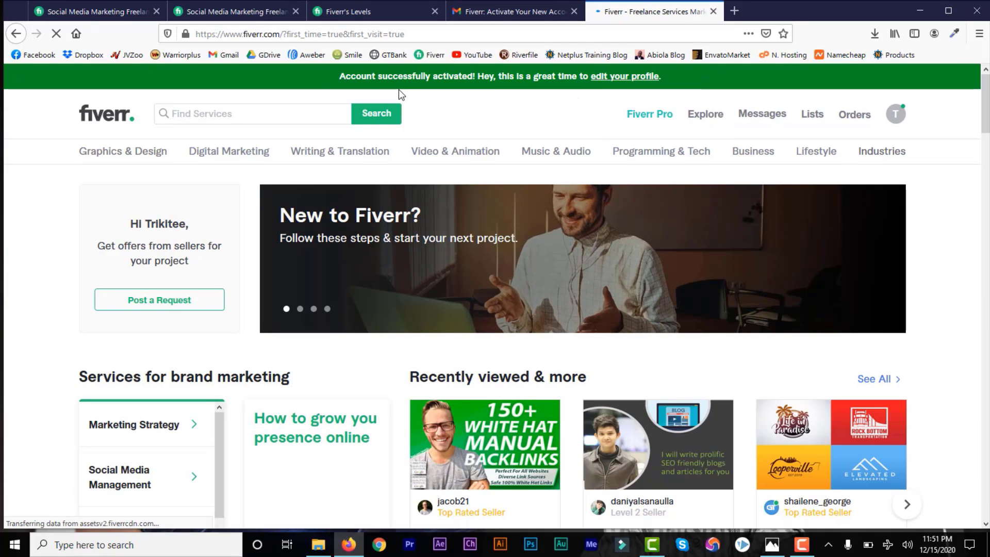
pyautogui.click(623, 77)
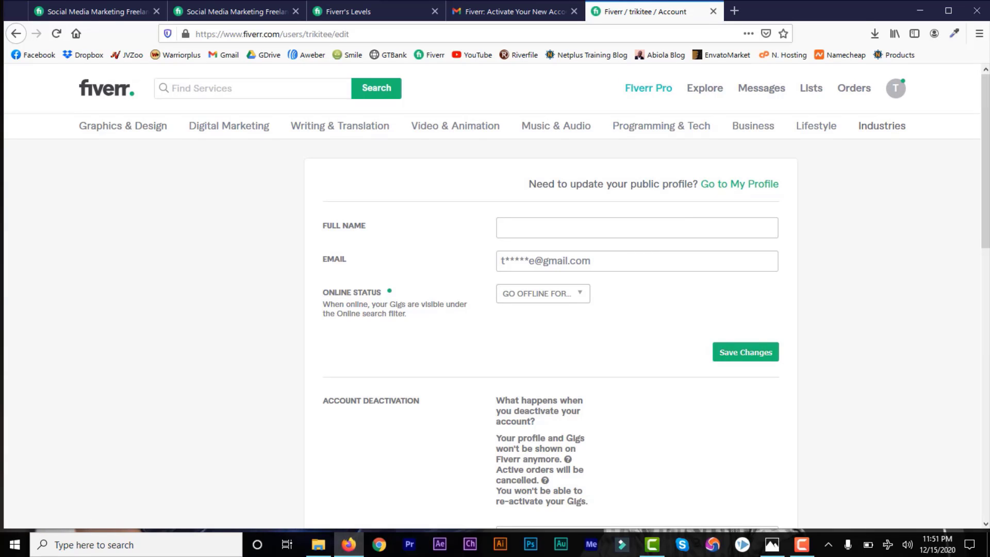
# - Enter the account holder's full name in the account settings and save the changes
pyautogui.scroll(-5, 988, 146)
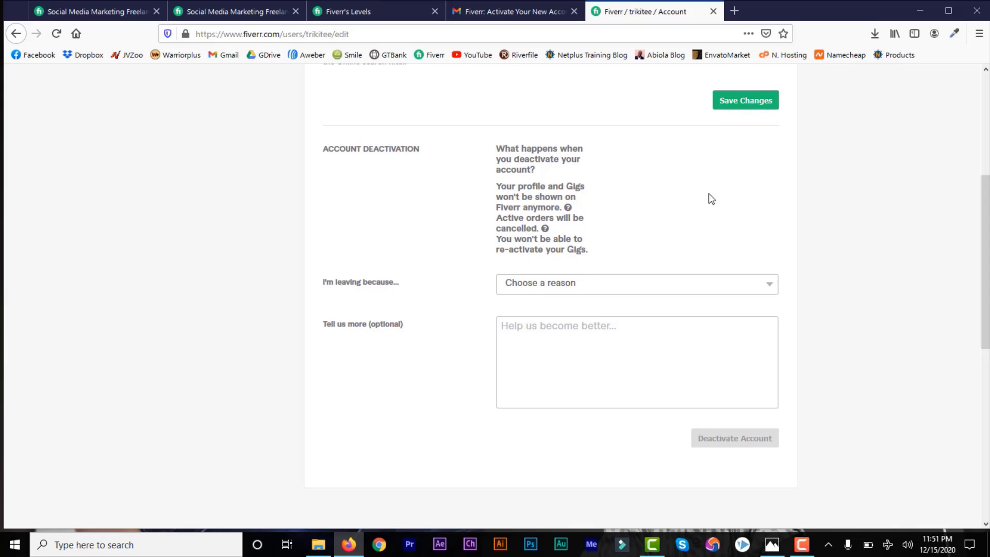
pyautogui.scroll(-2, 981, 298)
pyautogui.scroll(5, 981, 298)
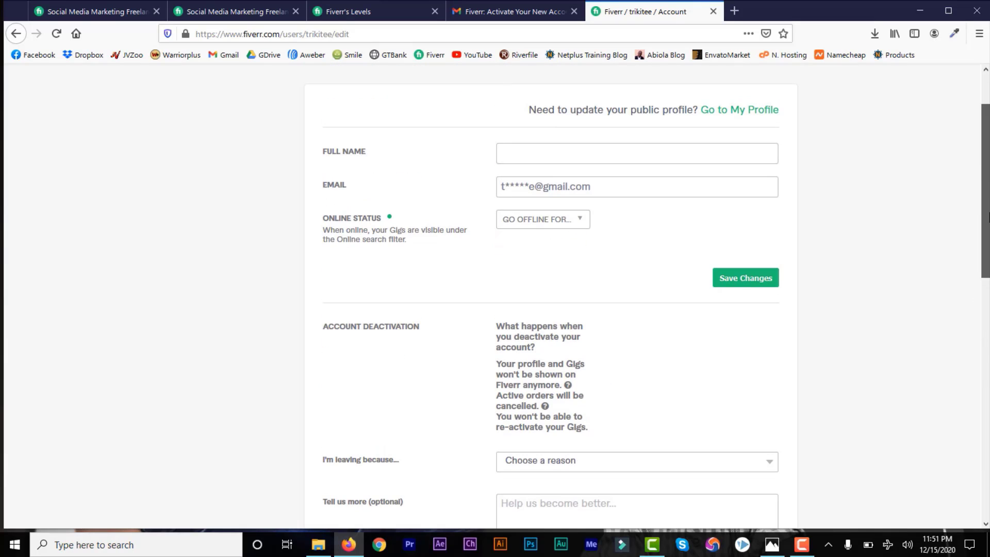
pyautogui.click(535, 156)
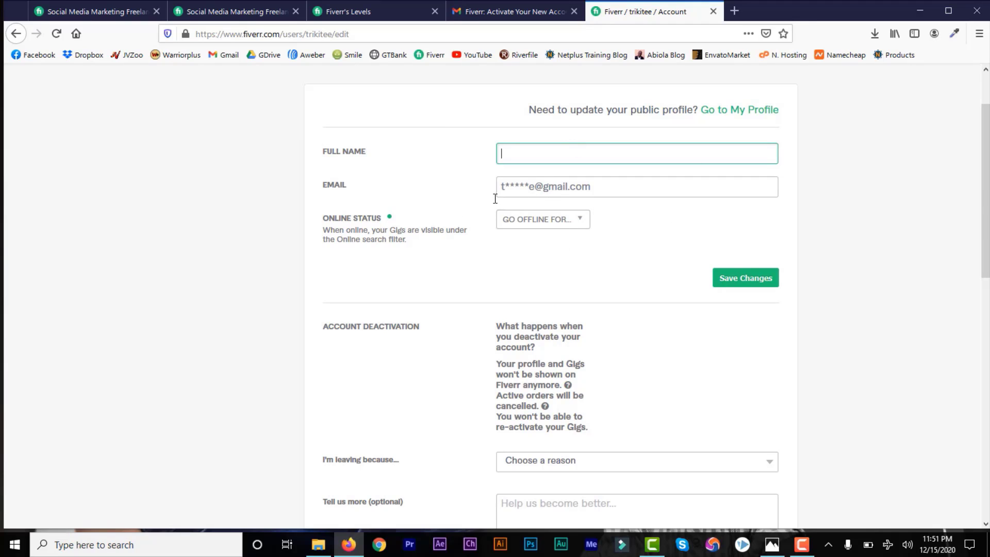
pyautogui.moveTo(988, 194)
pyautogui.mouseDown()
pyautogui.moveTo(986, 308)
pyautogui.moveTo(986, 210)
pyautogui.mouseUp()
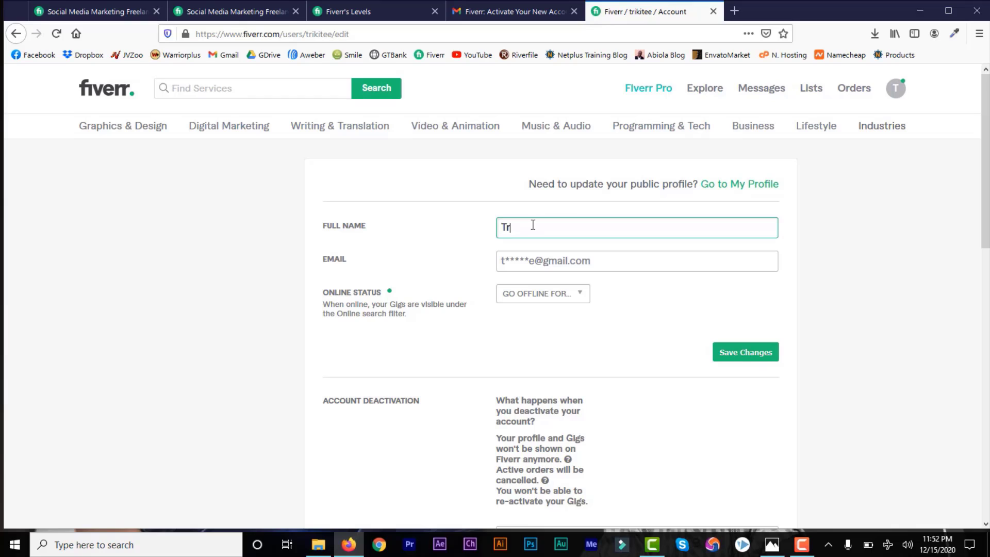
pyautogui.write('cki Tee')
pyautogui.click(739, 352)
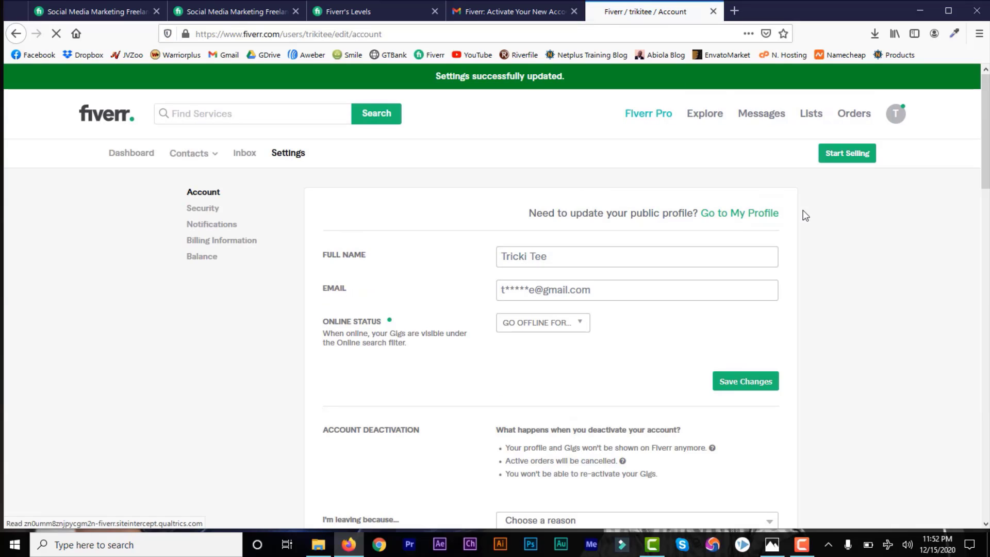
# - Check the account's Security settings, and open the new account's own profile page to look over its information
pyautogui.click(199, 214)
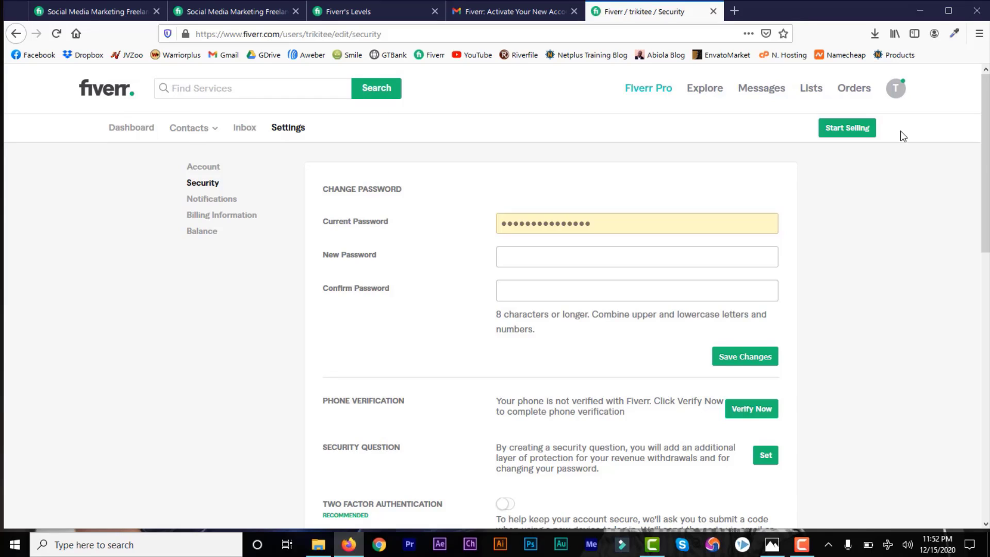
pyautogui.click(896, 89)
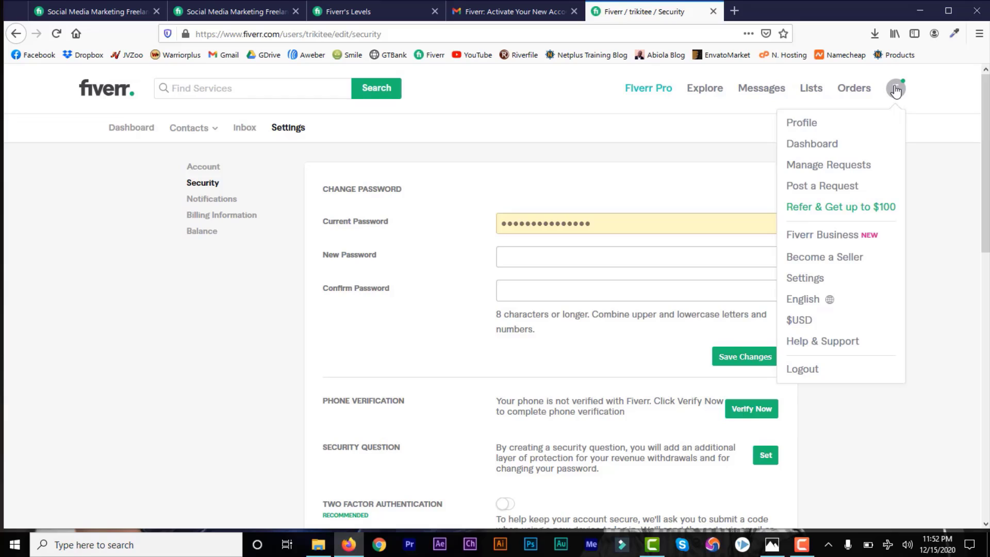
pyautogui.click(804, 129)
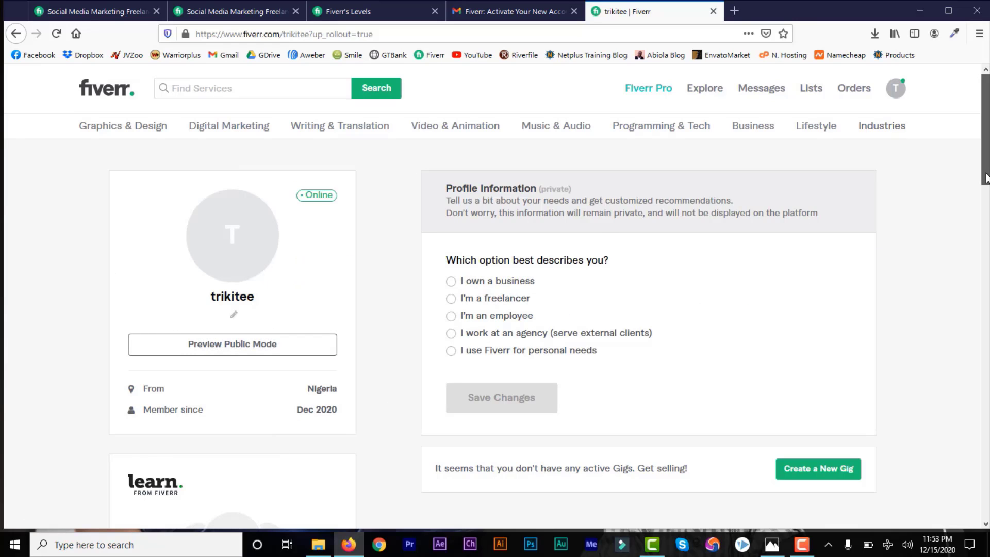
pyautogui.scroll(-3, 987, 171)
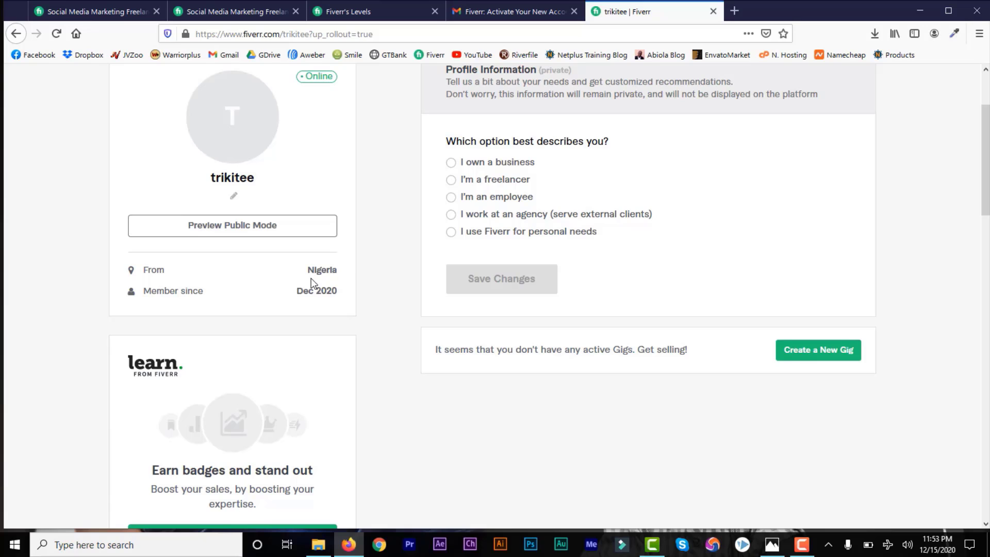
# - Look through the new profile page's sections, from Description, Languages and Linked Accounts to Skills, Education and Certification
pyautogui.moveTo(986, 149); pyautogui.dragTo(988, 213)
pyautogui.scroll(1, 988, 123)
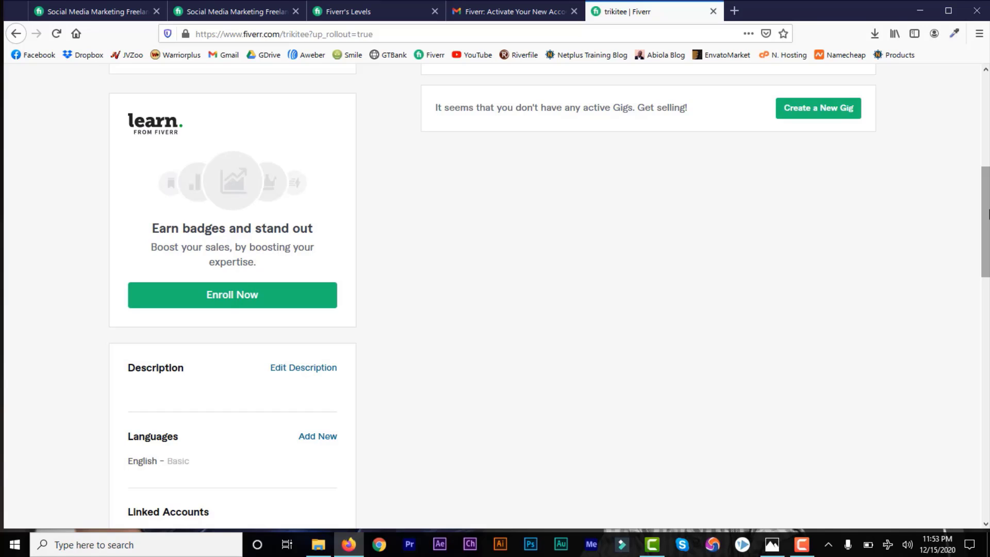
pyautogui.moveTo(986, 220); pyautogui.dragTo(988, 286)
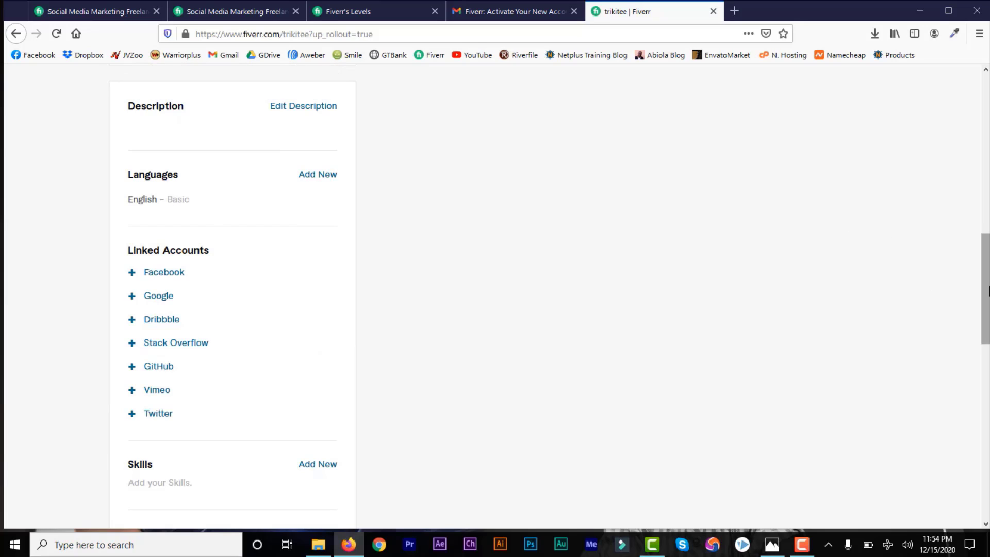
pyautogui.moveTo(988, 285); pyautogui.dragTo(989, 357)
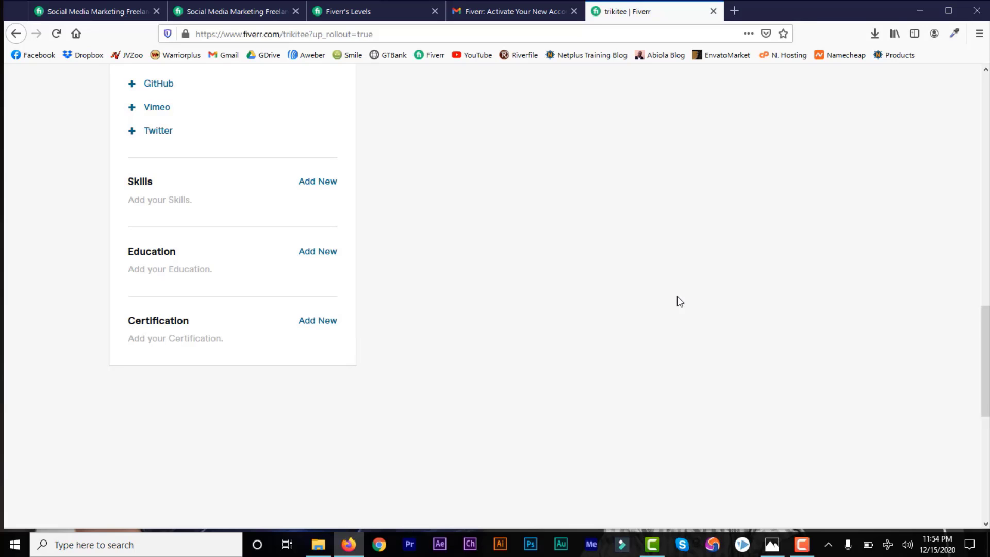
pyautogui.moveTo(986, 404); pyautogui.dragTo(987, 168)
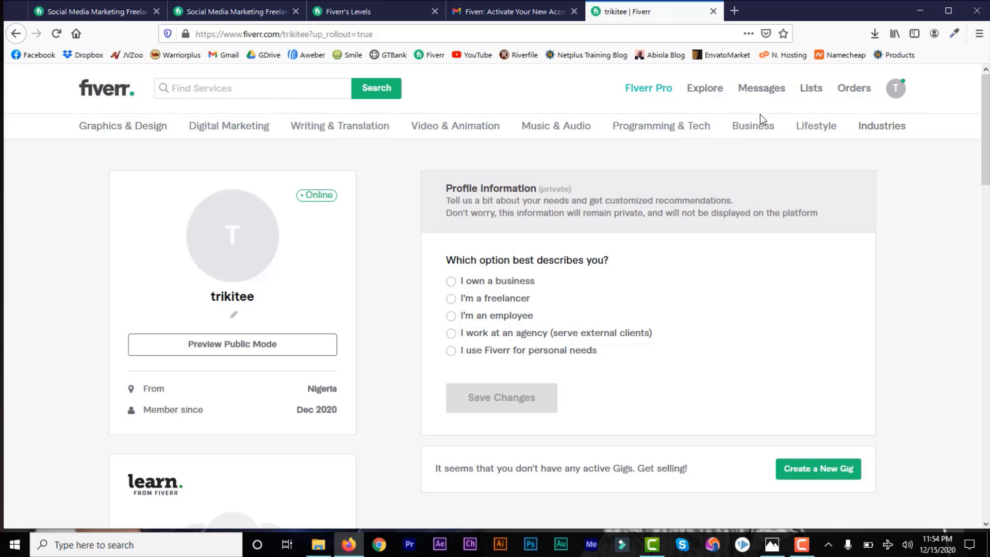
# - Start becoming a seller from the Fiverr home page and go through the onboarding introduction to the Personal Info form
pyautogui.click(101, 92)
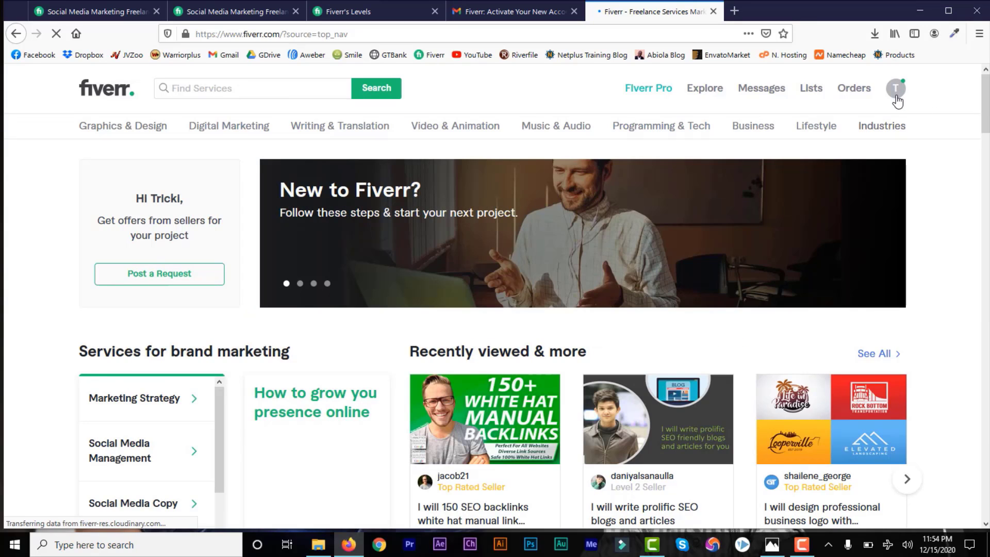
pyautogui.click(896, 89)
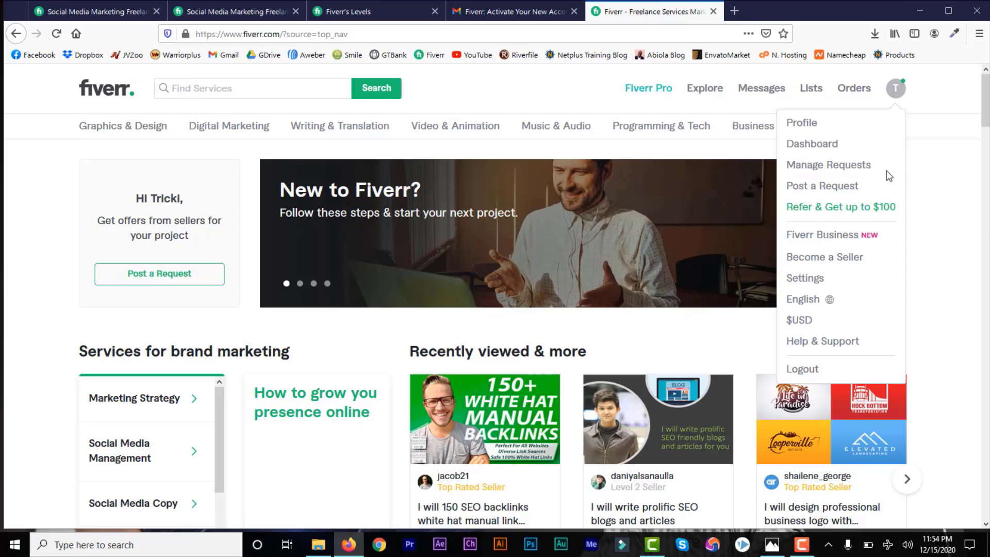
pyautogui.click(821, 261)
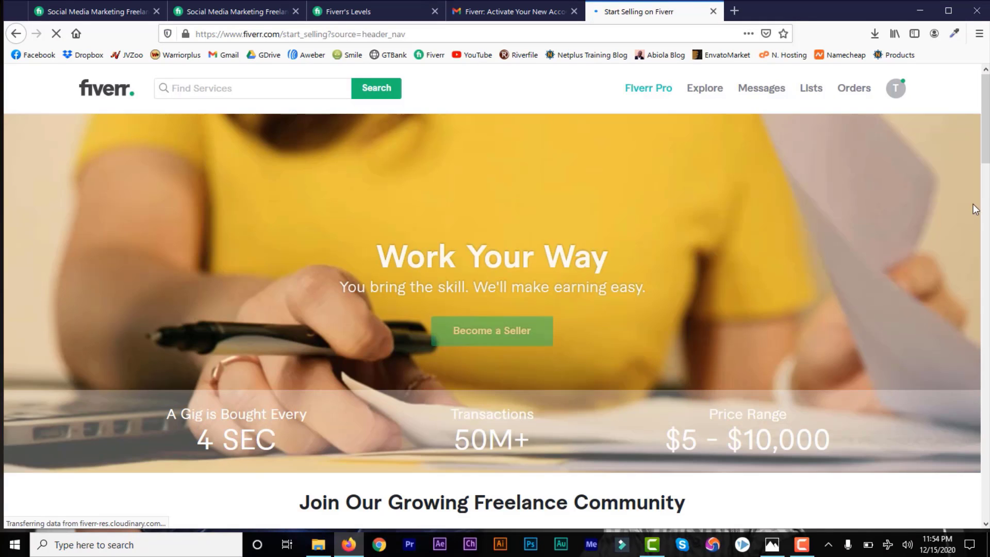
pyautogui.moveTo(986, 119); pyautogui.dragTo(986, 453)
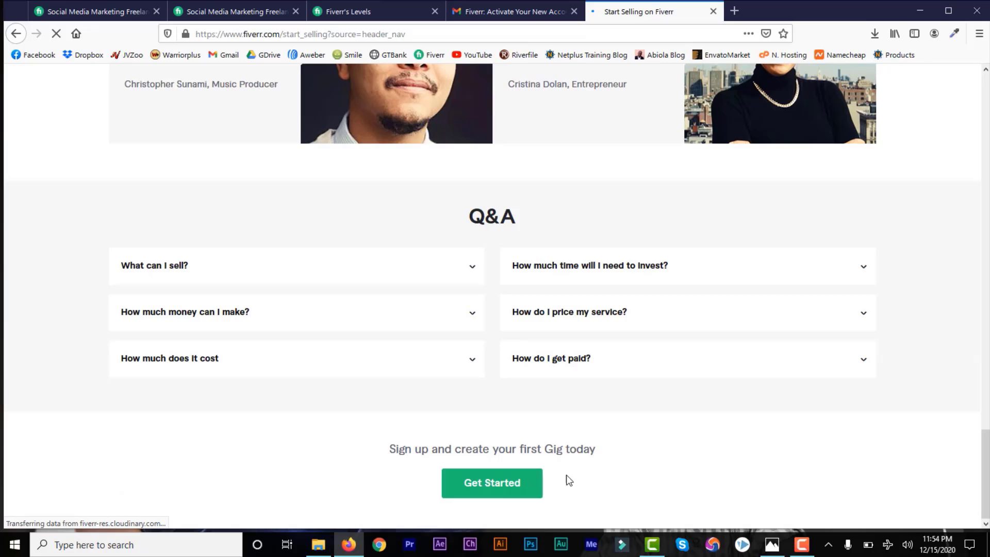
pyautogui.click(503, 494)
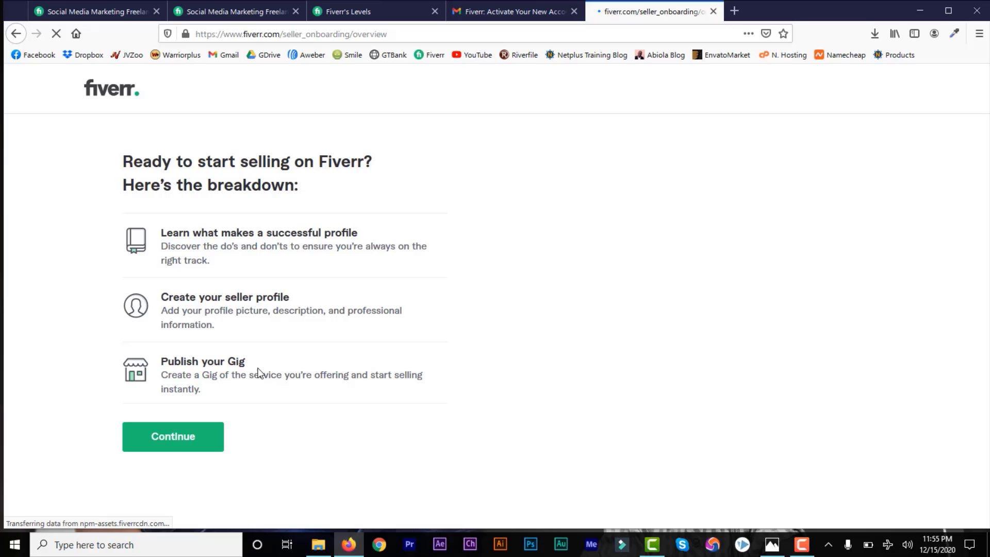
pyautogui.click(176, 438)
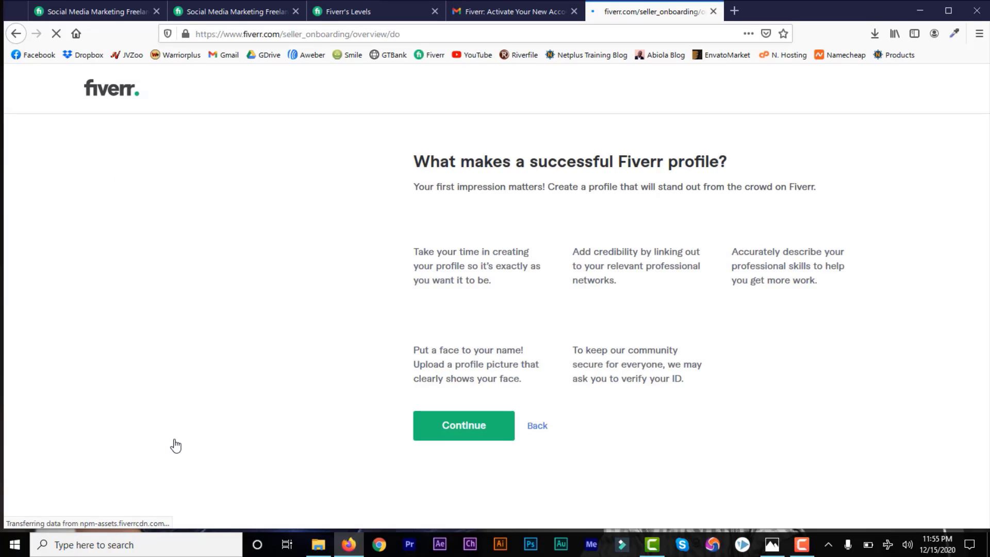
pyautogui.click(464, 425)
pyautogui.click(490, 452)
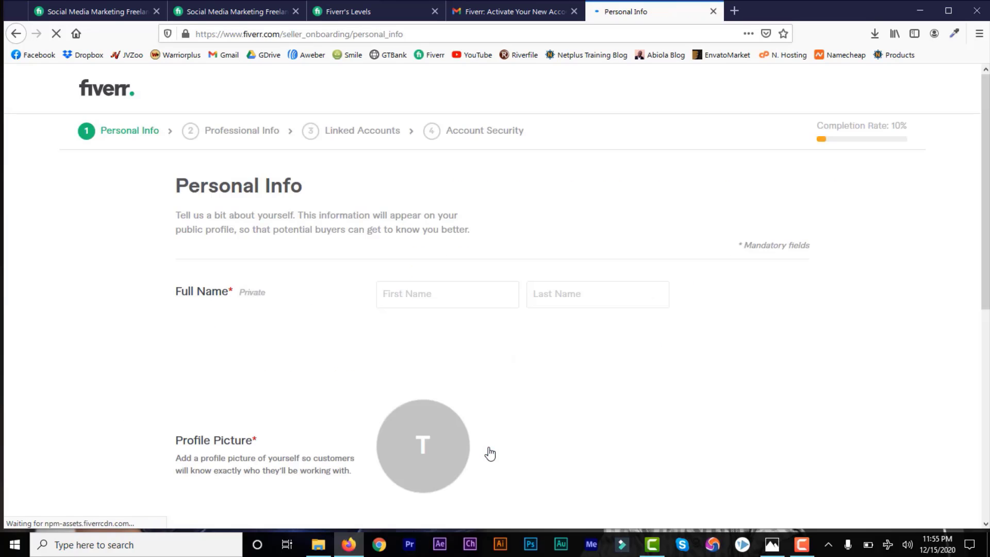
# - Enter the seller's first and last name and upload the profileimage PNG from the Fiverr Projects folder as the profile picture
pyautogui.scroll(-1, 73, 335)
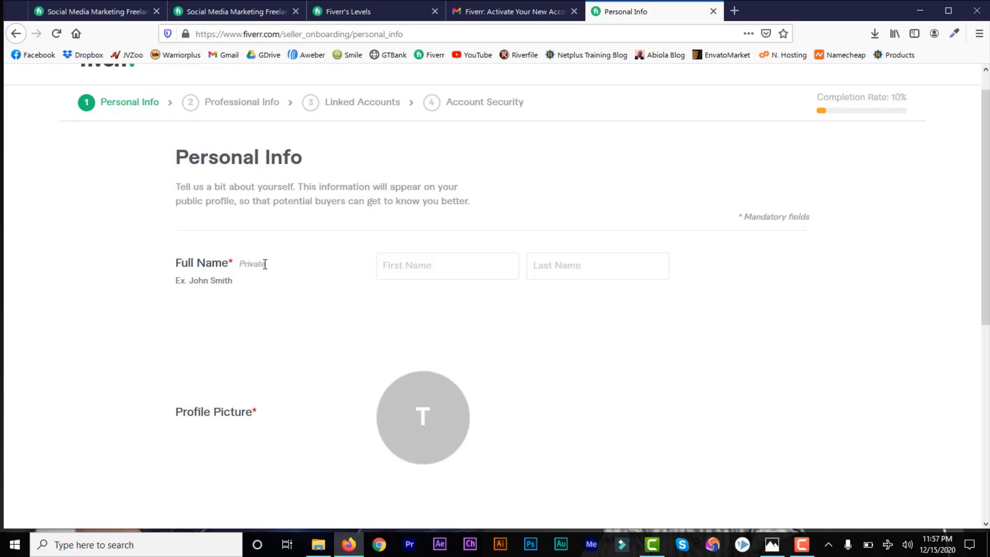
pyautogui.click(402, 267)
pyautogui.write('Tricki')
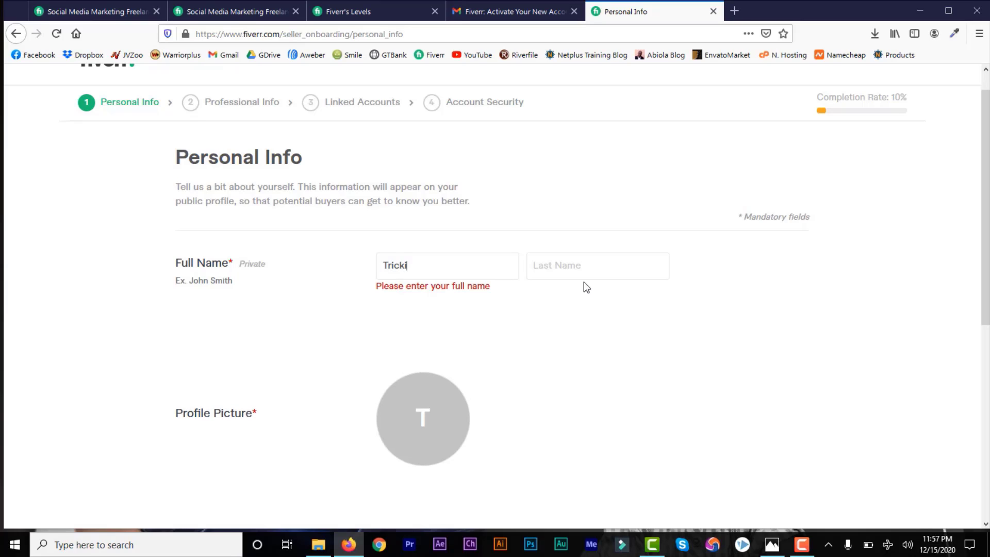
pyautogui.click(573, 272)
pyautogui.write('Tee')
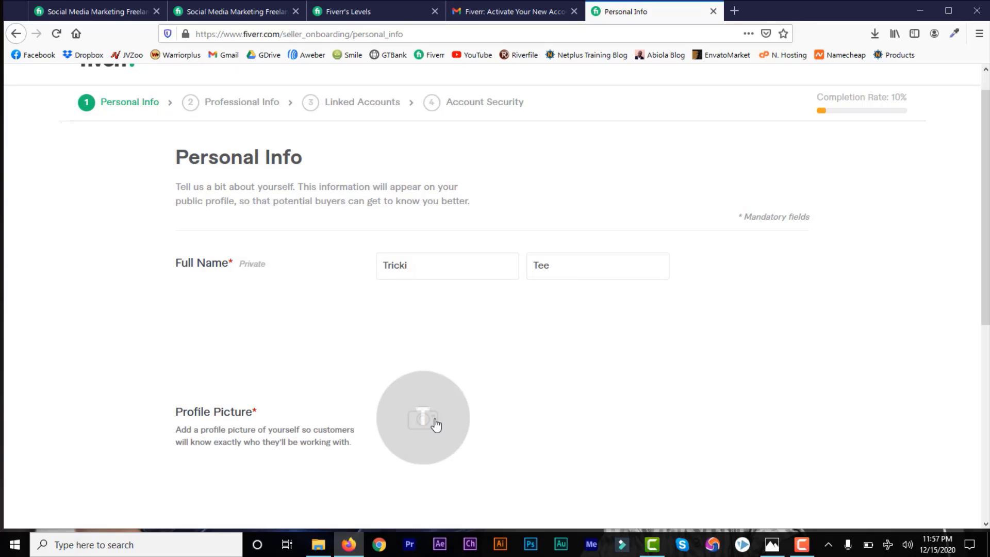
pyautogui.click(425, 421)
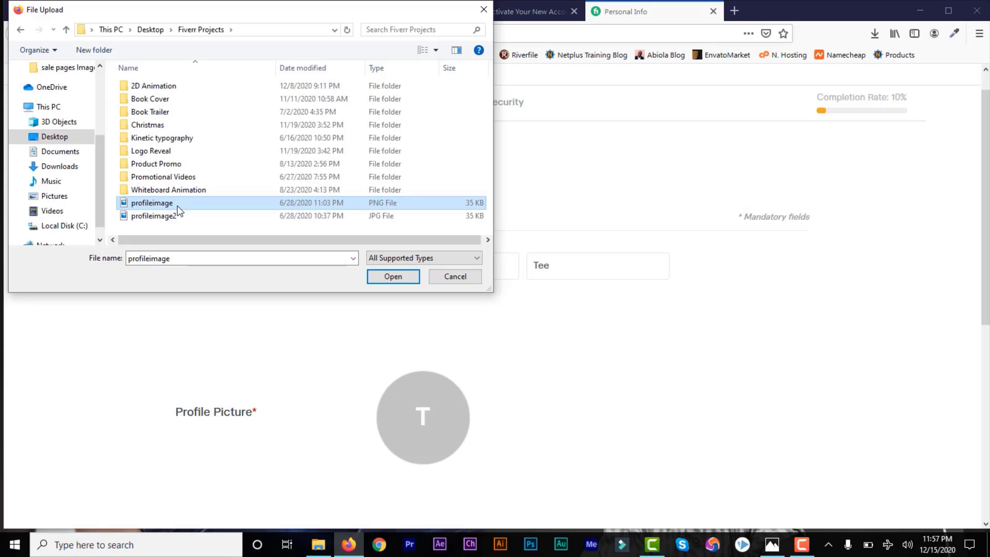
pyautogui.click(385, 277)
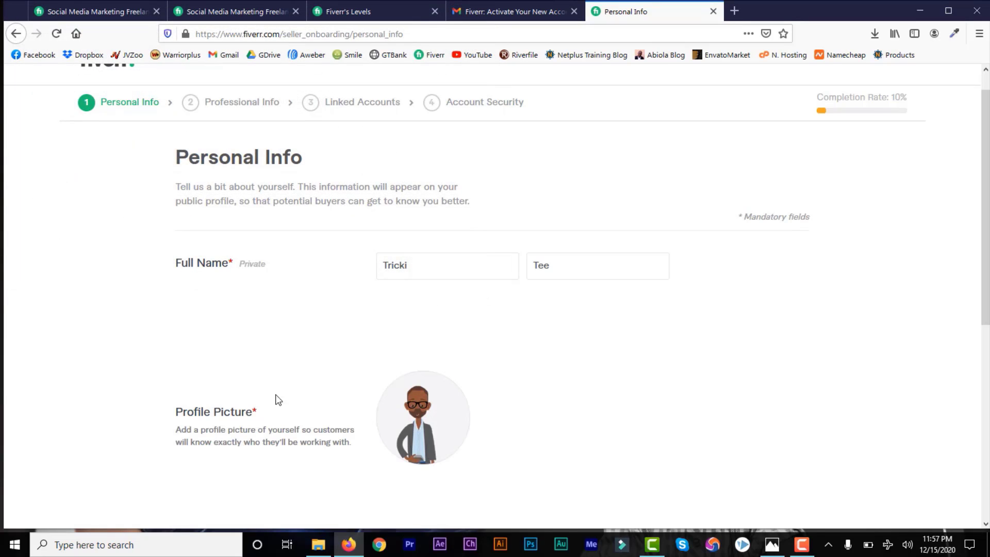
# - Write the description as "A reliable logo and designer with many years of experience..", offering great logos for companies or brands and inviting contact for the best experience
pyautogui.moveTo(987, 199); pyautogui.dragTo(987, 369)
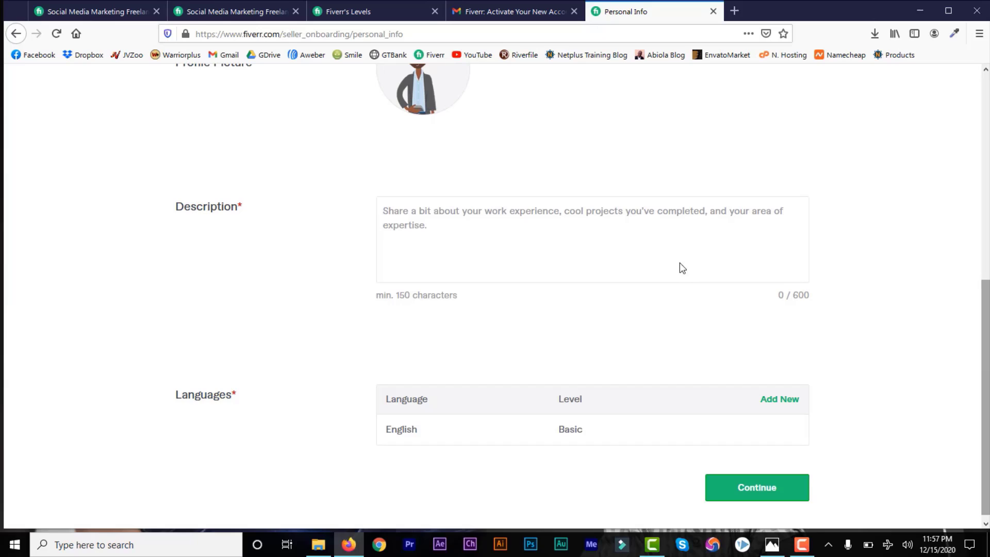
pyautogui.click(428, 220)
pyautogui.write('A reliable logo and designer with many years of experience.. I create great logo for your company or brand. Contact me now to get the best experience.')
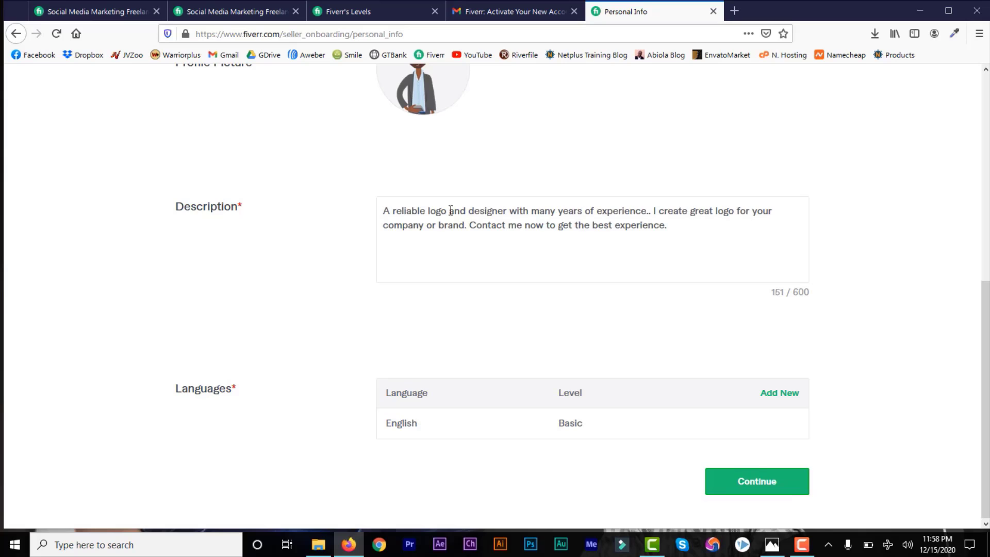
# - Extend the description by inserting "graphic" before "designer" and "and general graphic" after "I create great logo"
pyautogui.write('graphic')
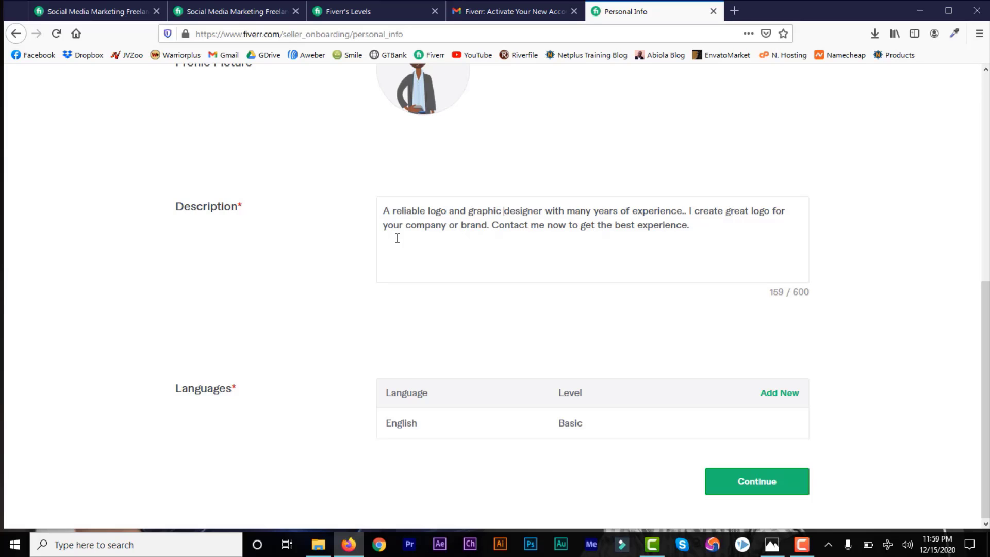
pyautogui.click(774, 211)
pyautogui.write('and gebn')
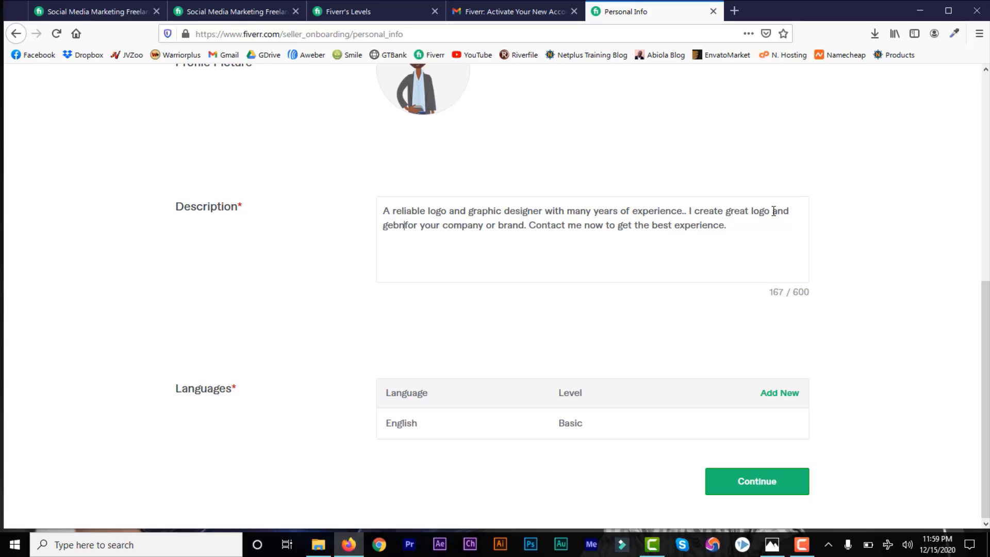
pyautogui.write('neral g')
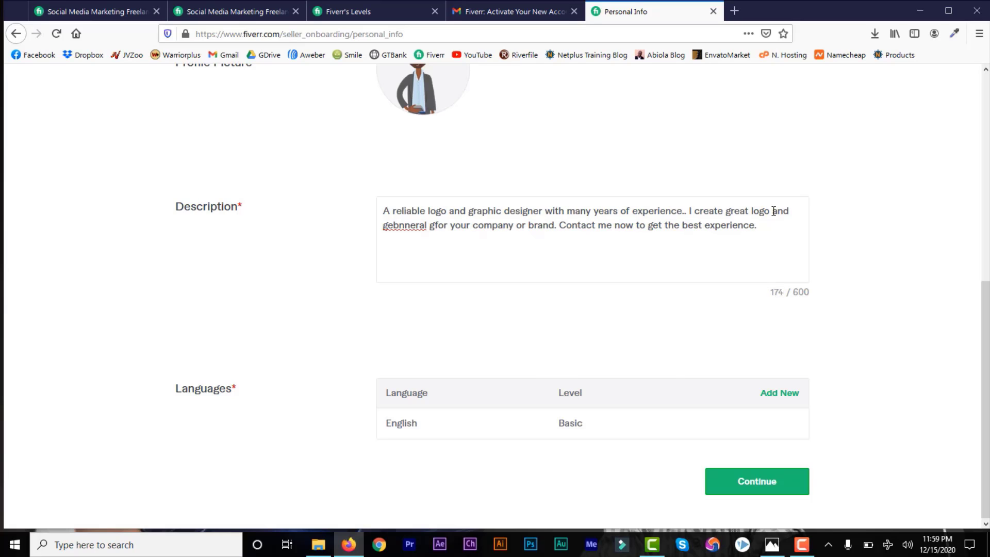
pyautogui.write('raphic')
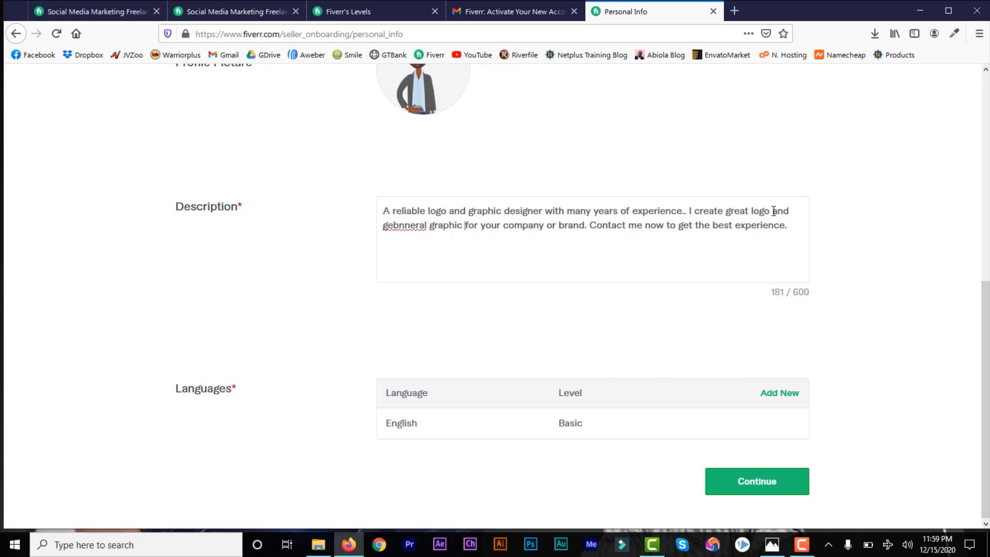
pyautogui.click(404, 226)
pyautogui.press('BackSpace')
pyautogui.press('BackSpace')
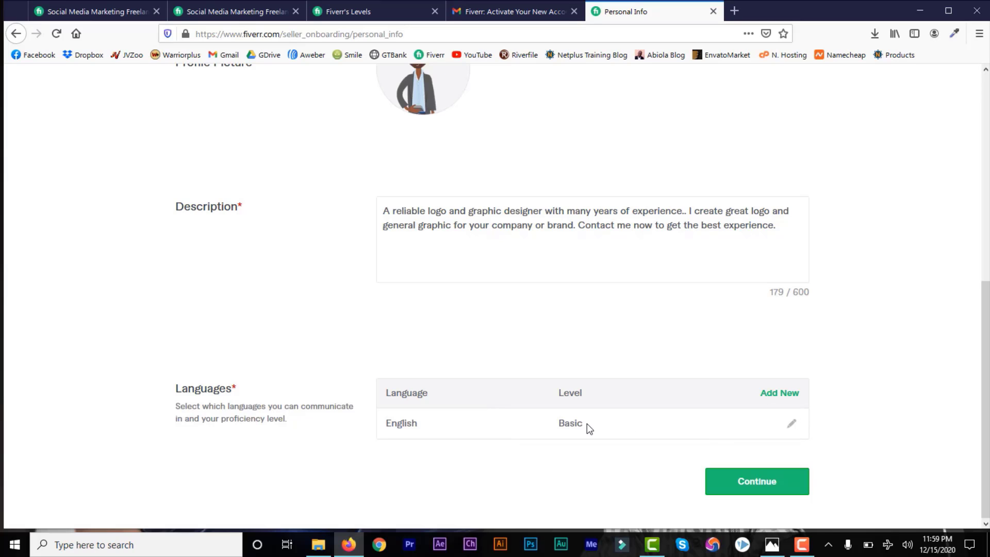
# - Choose Fluent as the English proficiency level and continue to the Professional Info form
pyautogui.click(792, 424)
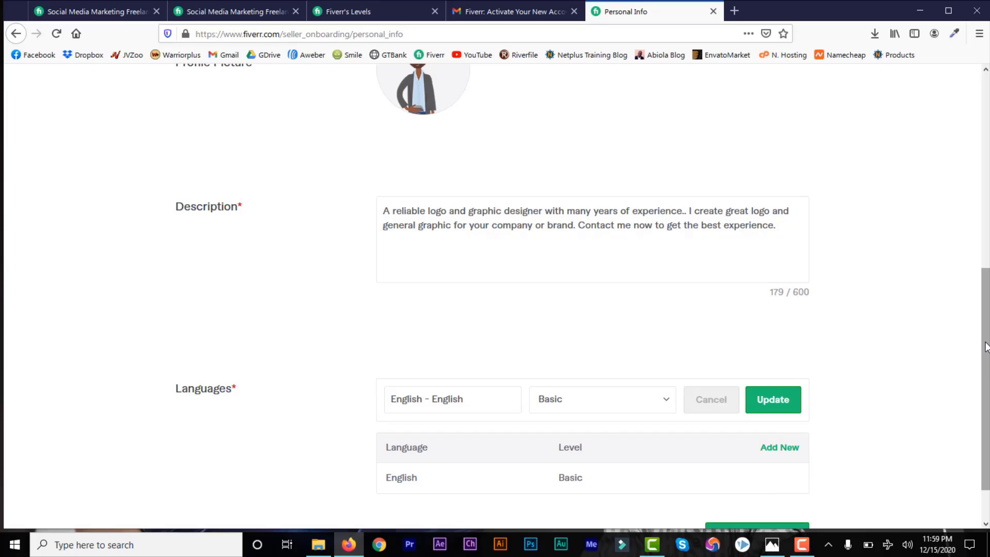
pyautogui.scroll(-1, 986, 347)
pyautogui.click(606, 363)
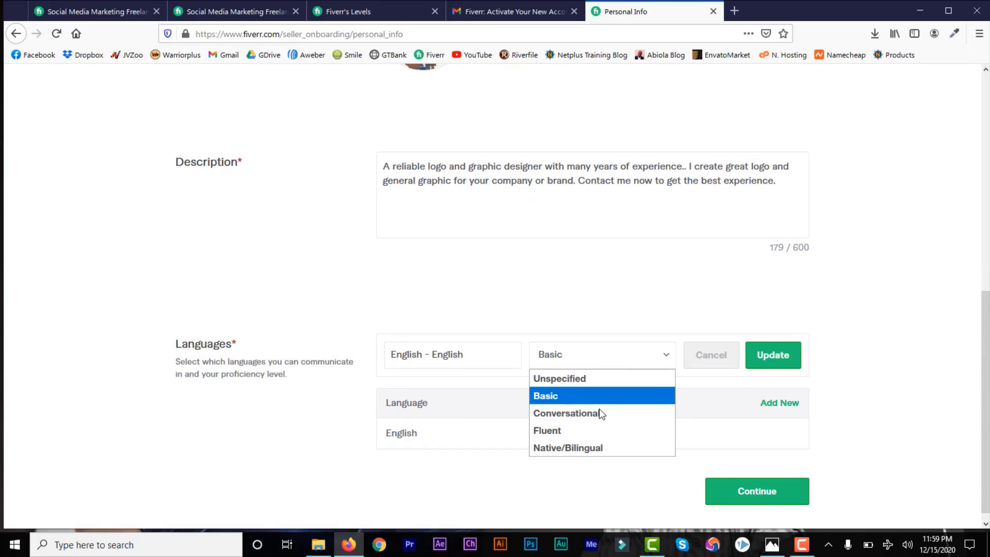
pyautogui.click(548, 436)
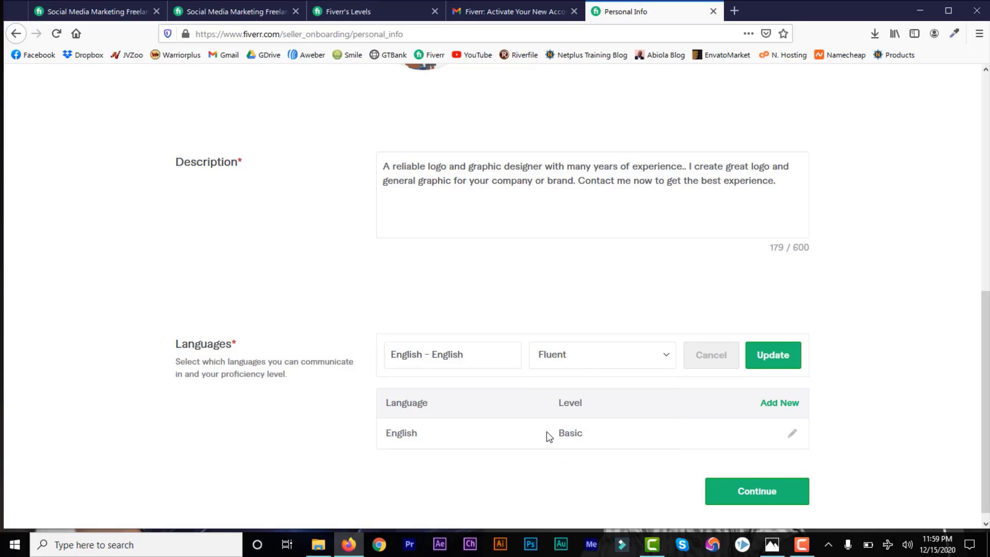
pyautogui.click(664, 356)
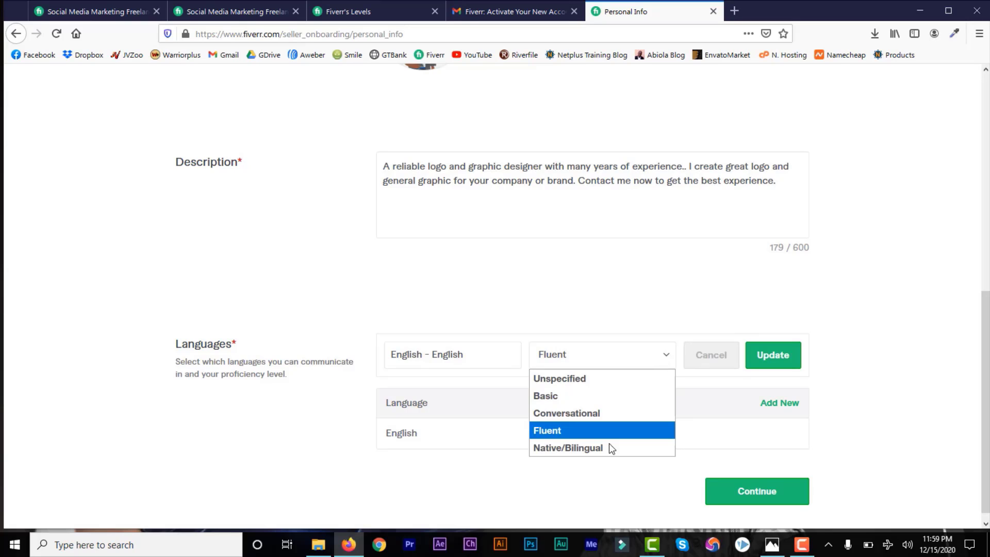
pyautogui.click(659, 360)
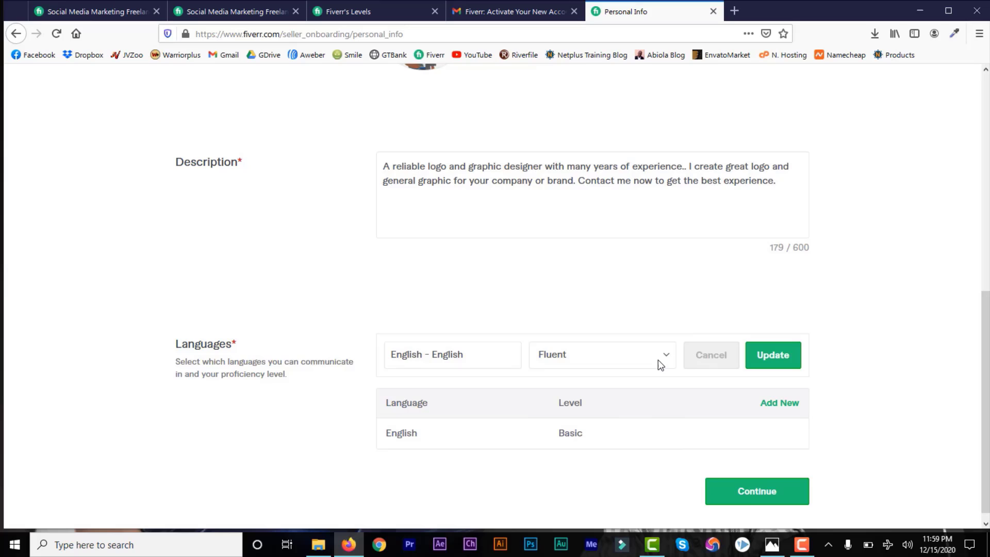
pyautogui.click(740, 496)
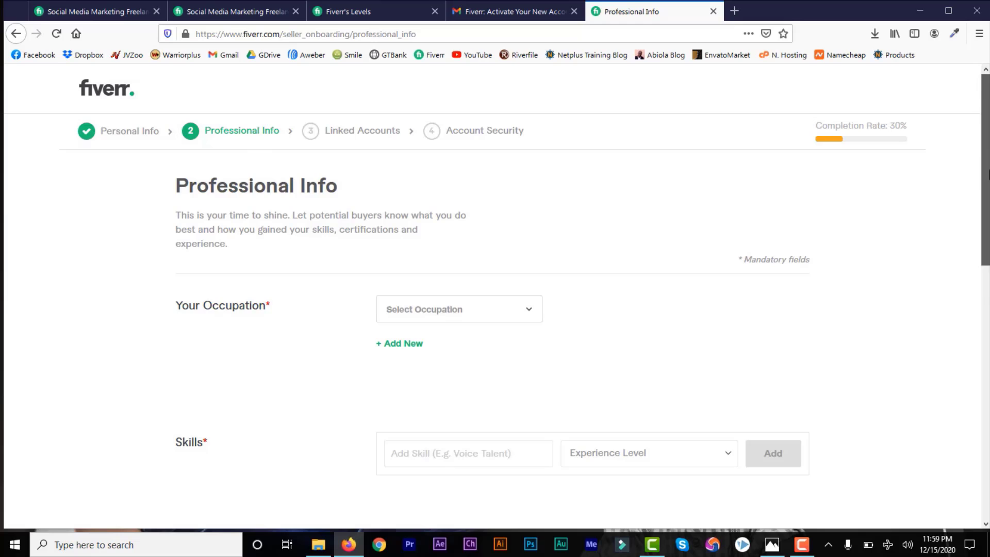
# - Set the occupation to Graphics & Design with Book & Album Covers, Logo Design, Portraits & Caricatures, Packaging Design and Character Design as skills
pyautogui.moveTo(986, 150); pyautogui.dragTo(987, 201)
pyautogui.click(511, 195)
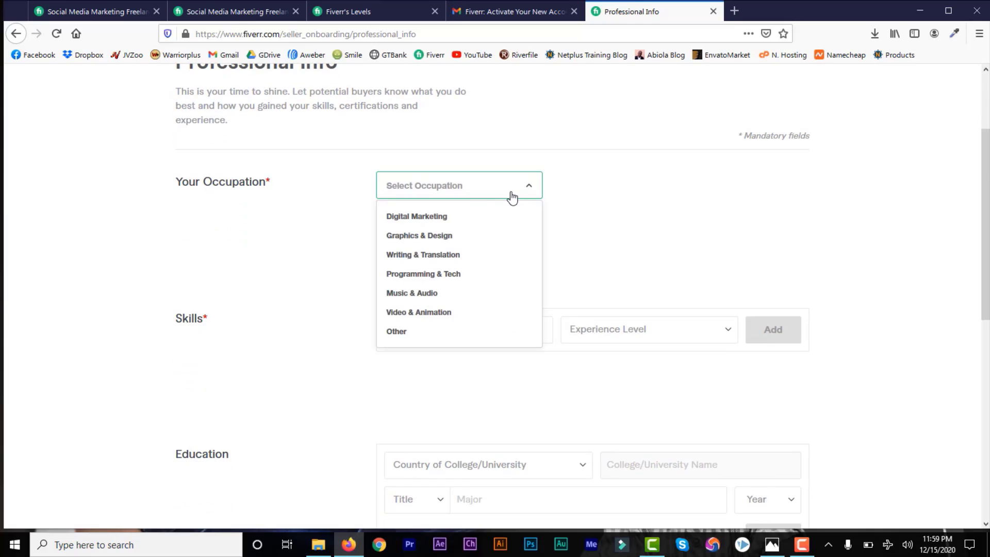
pyautogui.click(428, 235)
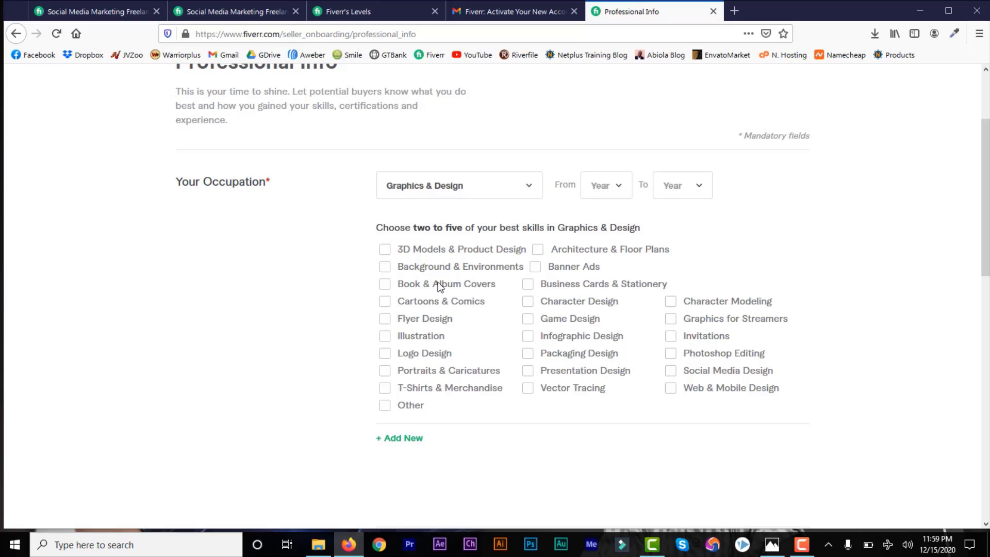
pyautogui.click(384, 284)
pyautogui.click(388, 355)
pyautogui.click(386, 372)
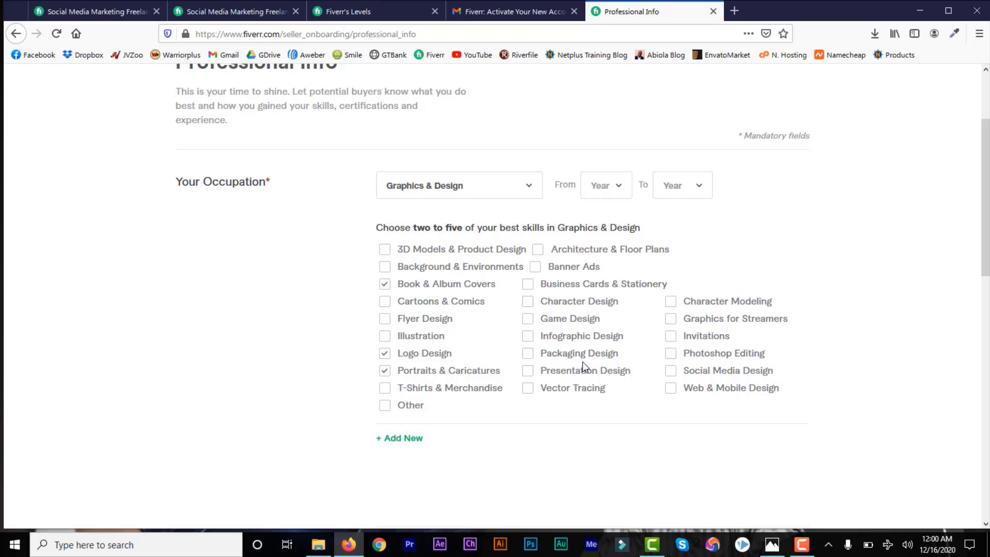
pyautogui.click(528, 356)
pyautogui.click(527, 304)
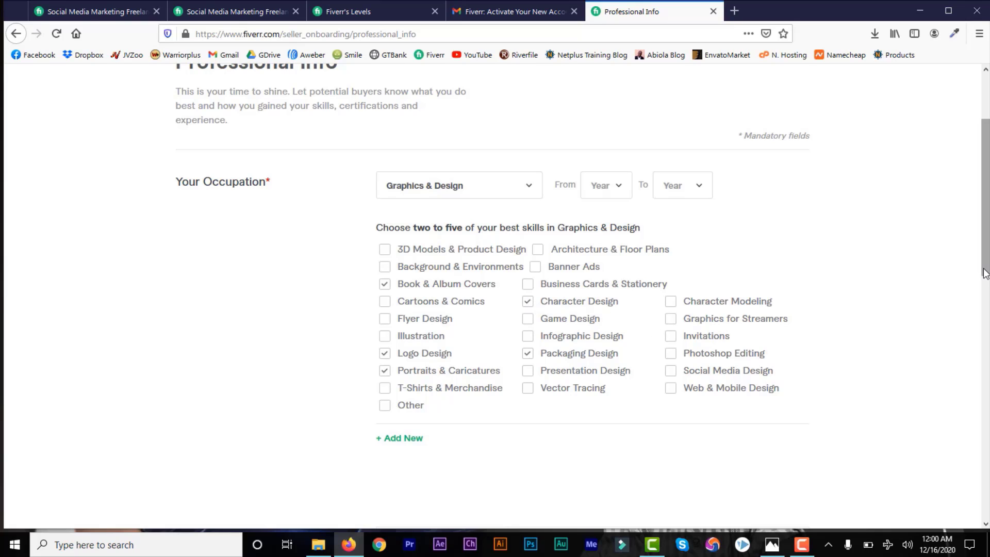
# - Add Graphics Design to the Skills section with the Expert experience level
pyautogui.moveTo(986, 269); pyautogui.dragTo(987, 367)
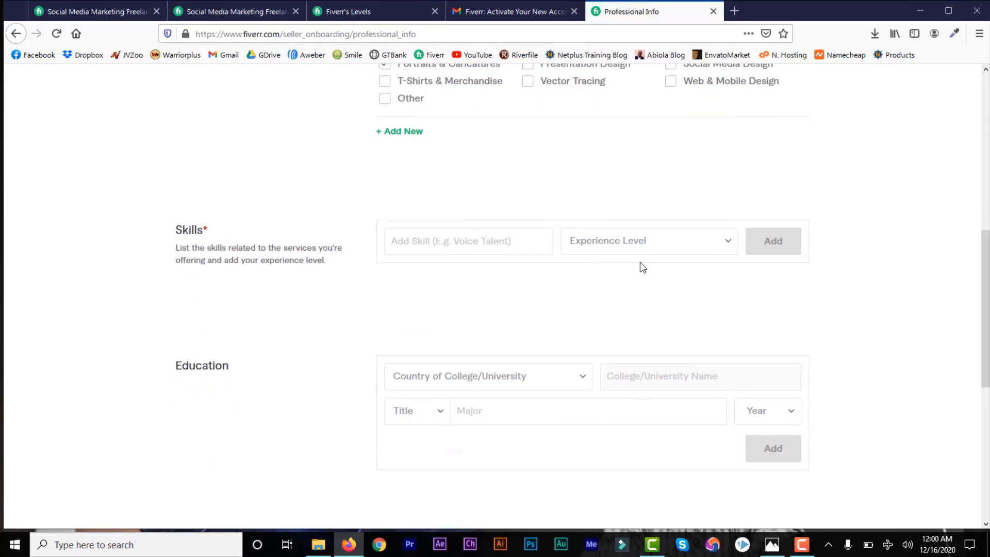
pyautogui.click(712, 237)
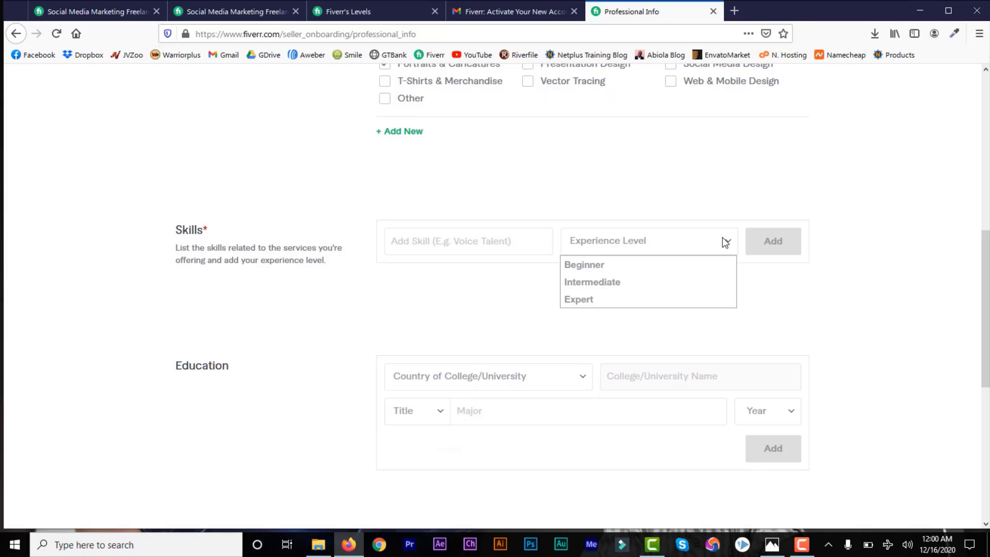
pyautogui.click(612, 300)
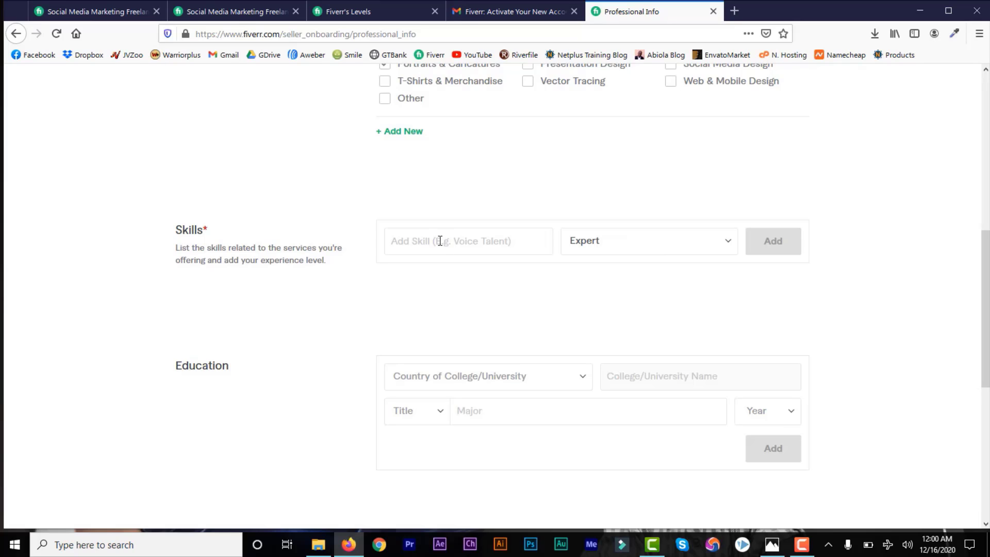
pyautogui.write('Gra')
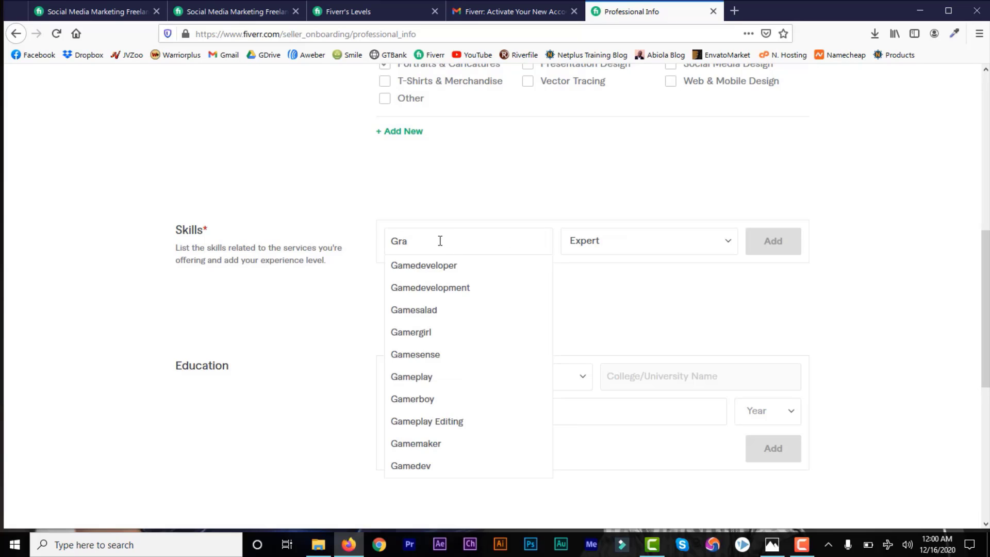
pyautogui.write('ph')
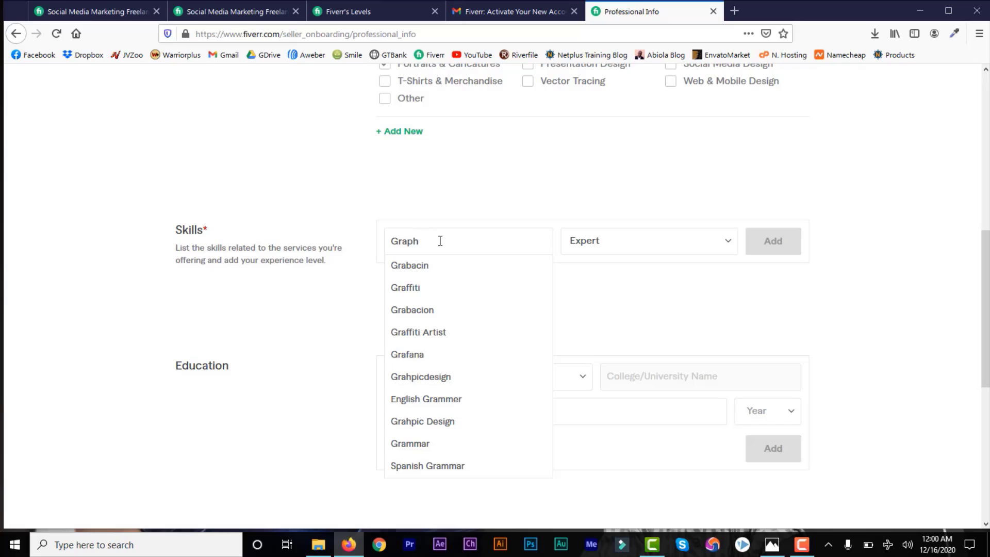
pyautogui.write('ic')
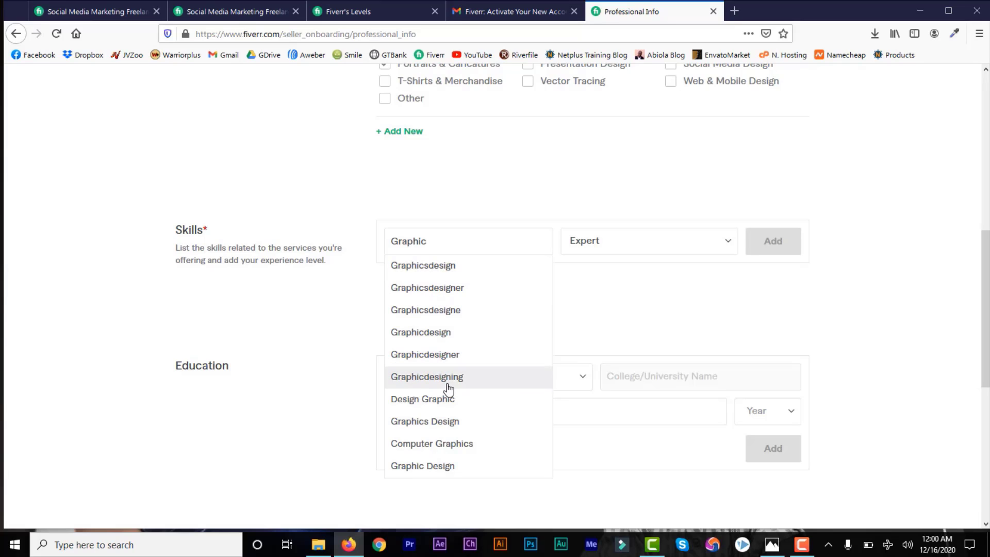
pyautogui.click(449, 421)
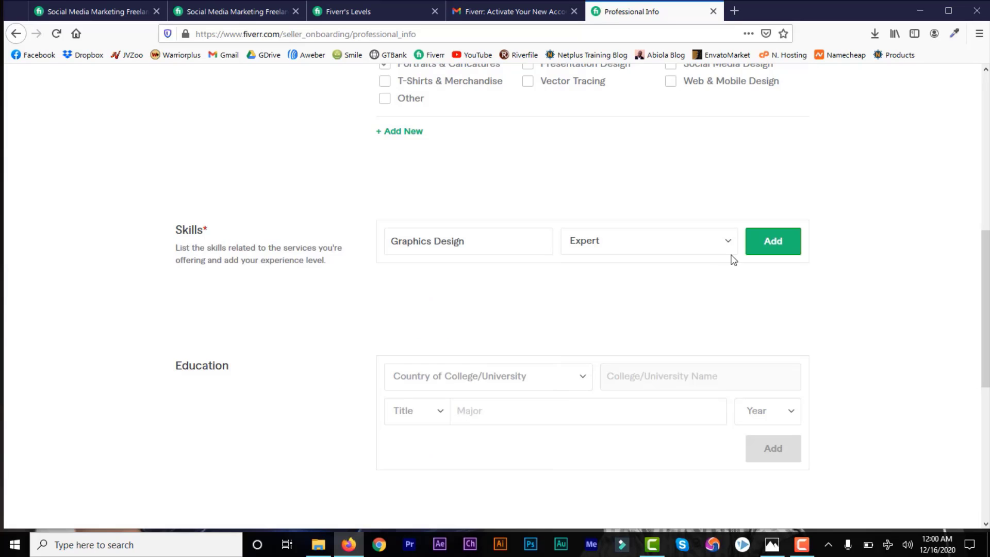
pyautogui.click(769, 248)
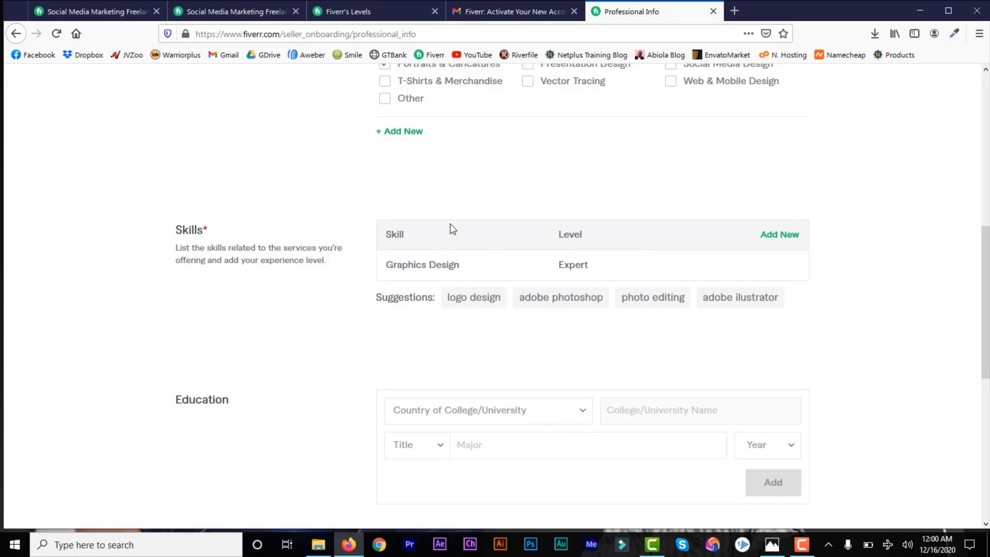
# - Add the suggested Logo Design skill with the Expert experience level
pyautogui.click(484, 299)
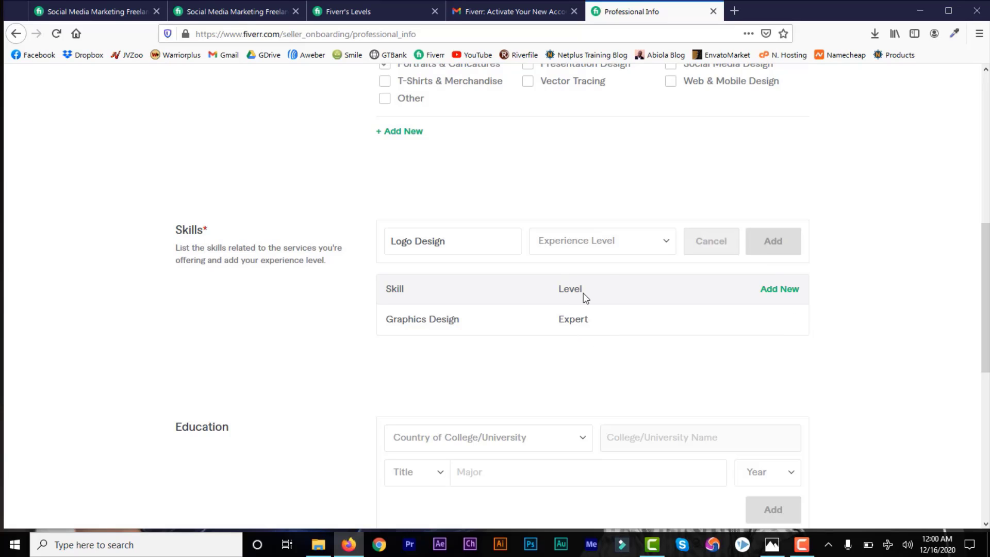
pyautogui.click(666, 241)
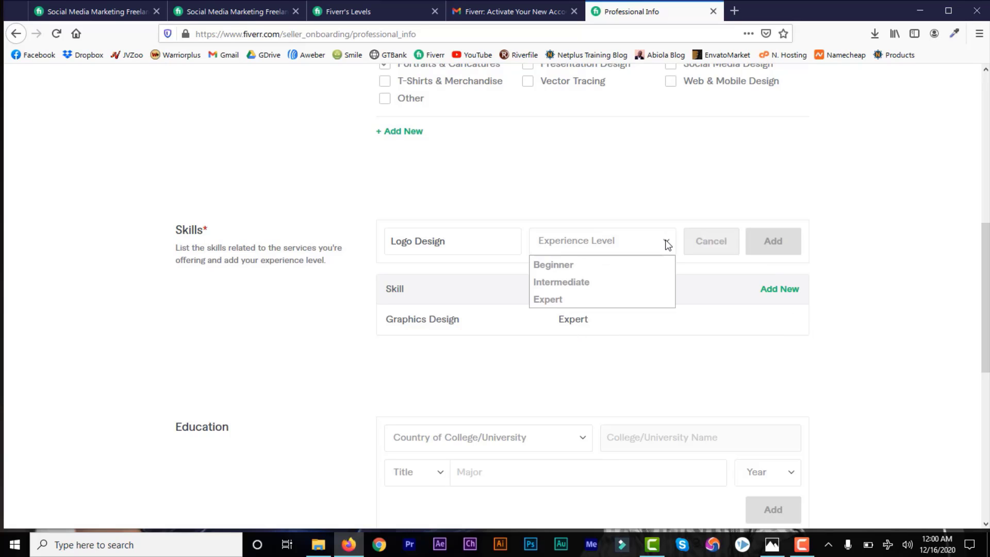
pyautogui.click(575, 297)
pyautogui.click(769, 247)
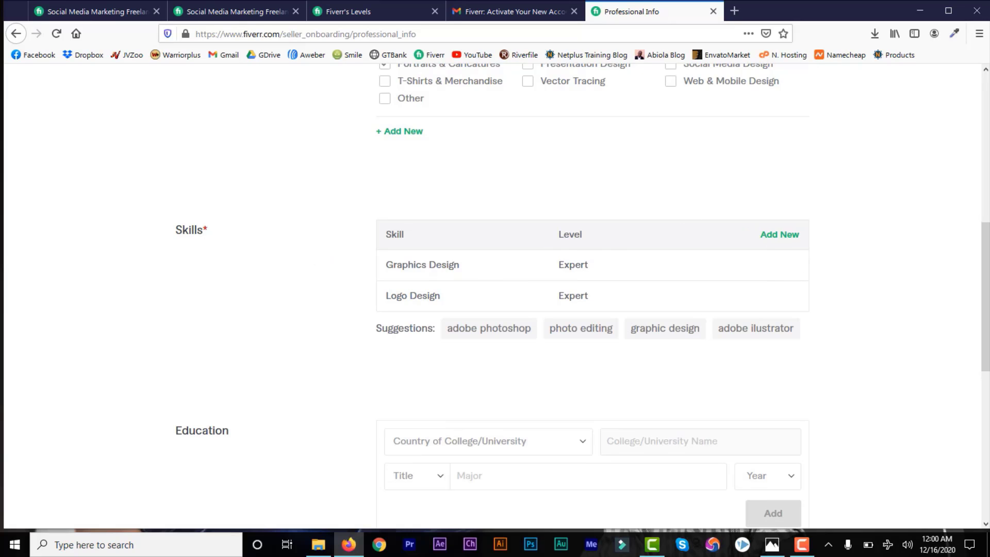
# - Add the suggested Adobe Ilustrator skill with the Expert experience level
pyautogui.moveTo(986, 309); pyautogui.dragTo(986, 349)
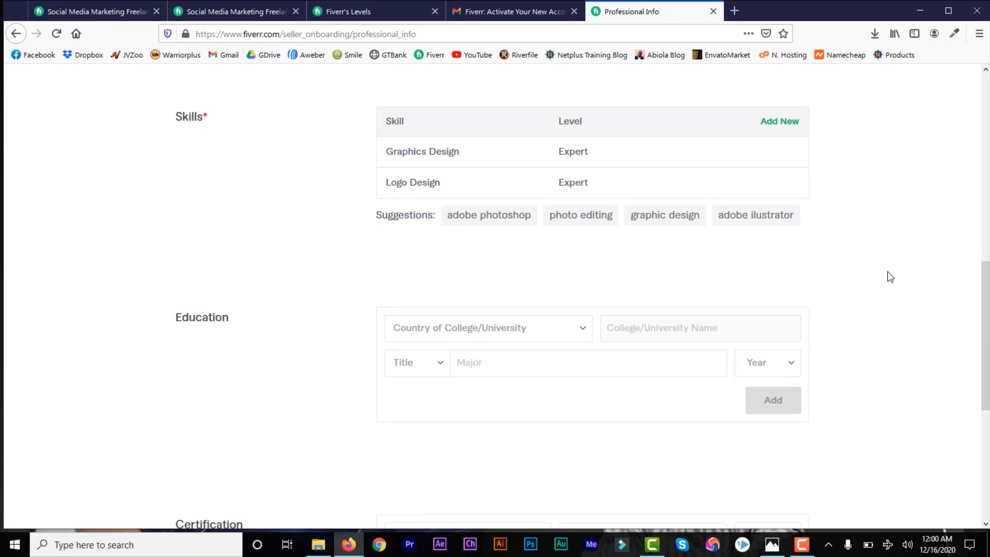
pyautogui.click(756, 217)
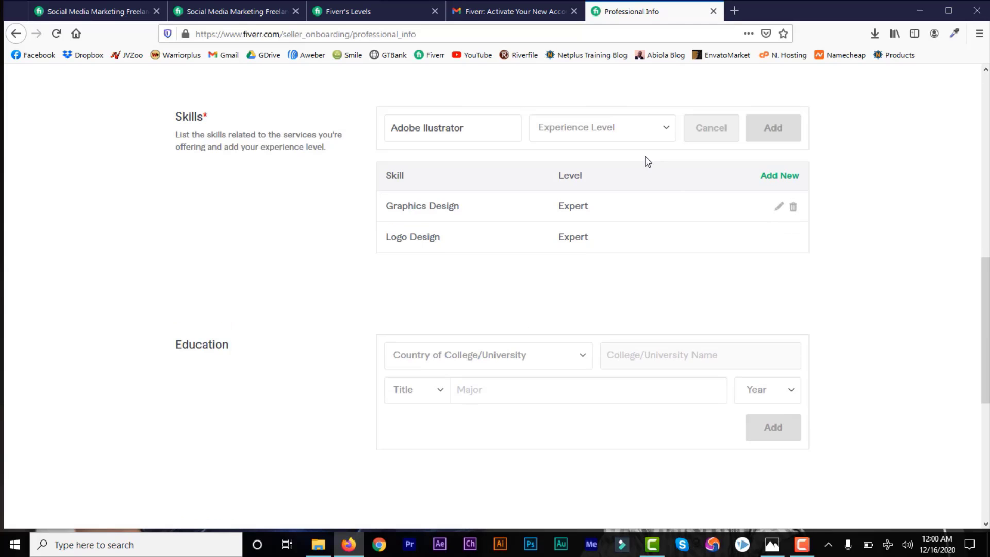
pyautogui.click(660, 129)
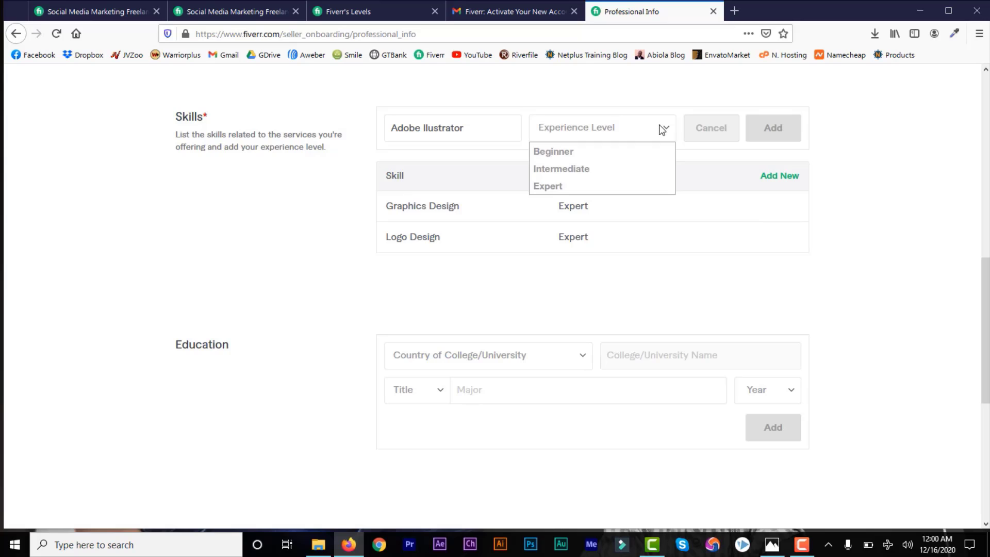
pyautogui.click(613, 184)
pyautogui.click(771, 131)
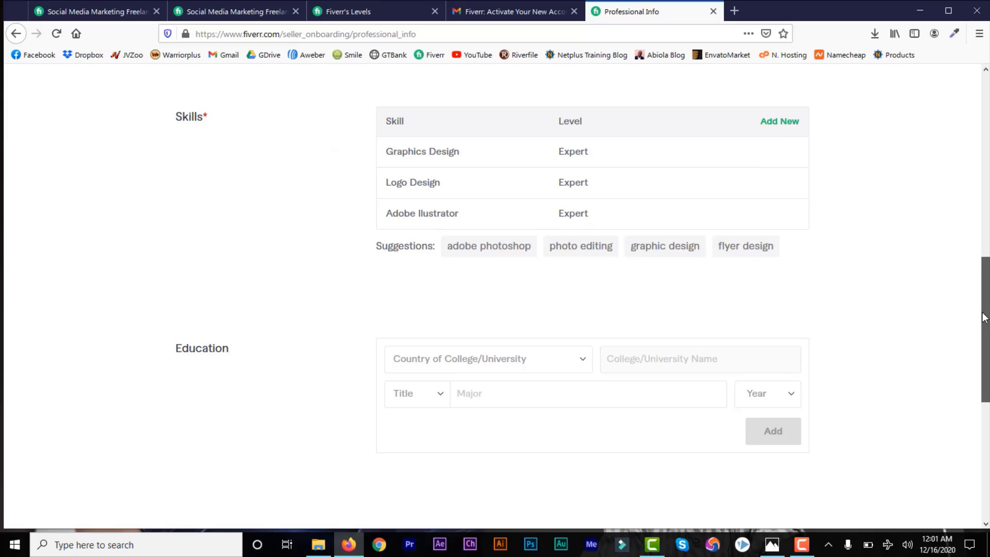
# - Look over Education, Certification and Personal Website, leave them blank, and try to continue to the next onboarding stage
pyautogui.scroll(-3, 559, 327)
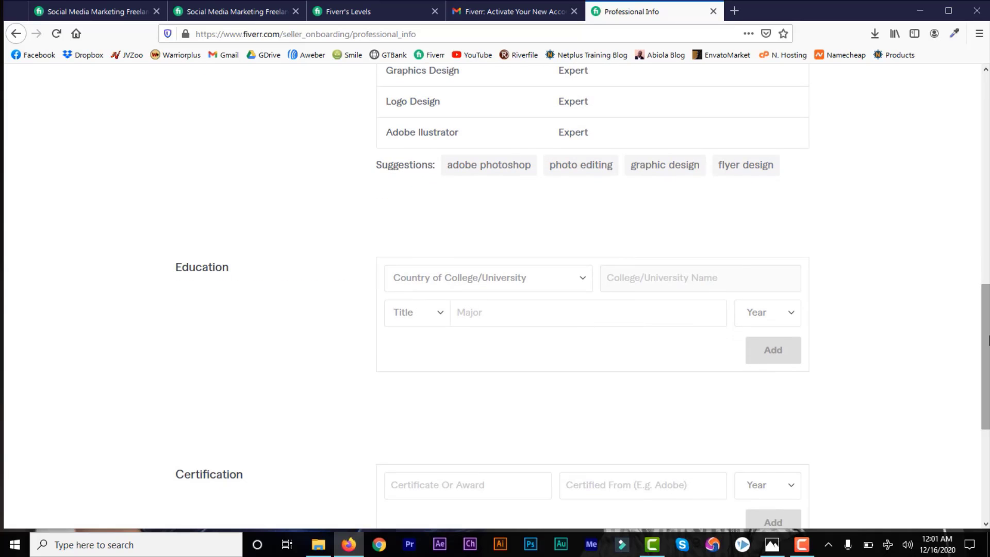
pyautogui.moveTo(985, 340); pyautogui.dragTo(986, 406)
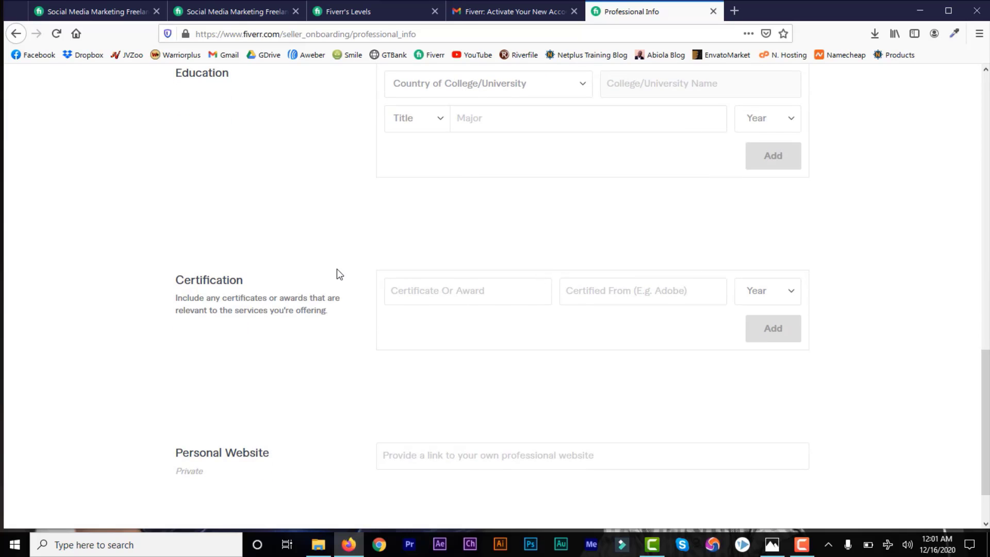
pyautogui.moveTo(987, 404); pyautogui.dragTo(987, 427)
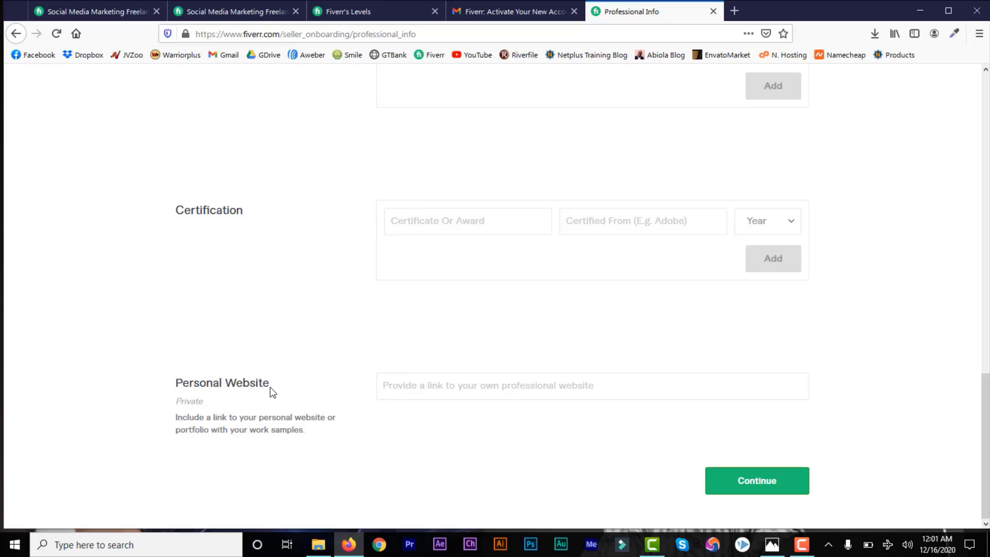
pyautogui.moveTo(270, 392); pyautogui.dragTo(177, 388)
pyautogui.click(177, 387)
pyautogui.click(747, 477)
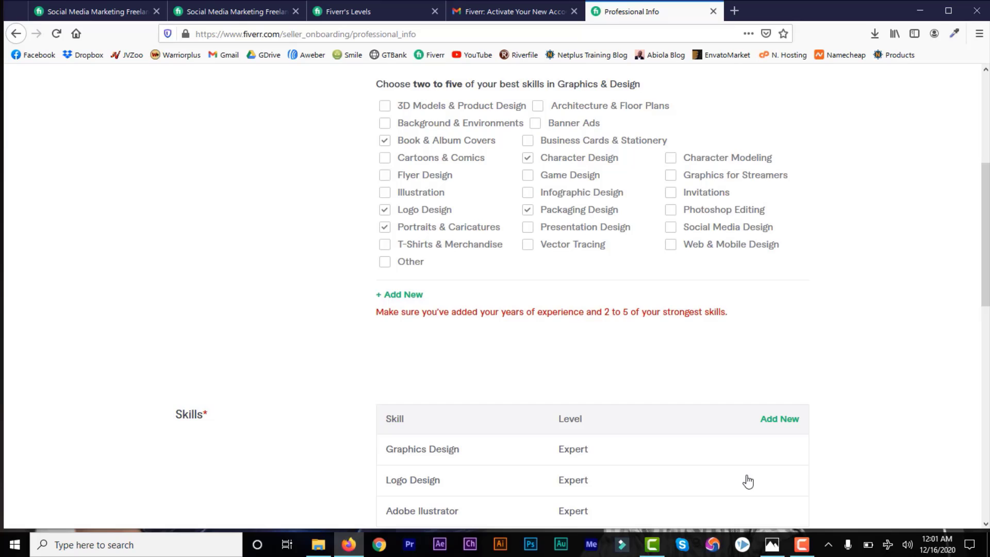
# - Set the Graphics & Design occupation period from 2010 to 2020 and continue to Linked Accounts
pyautogui.scroll(1, 732, 474)
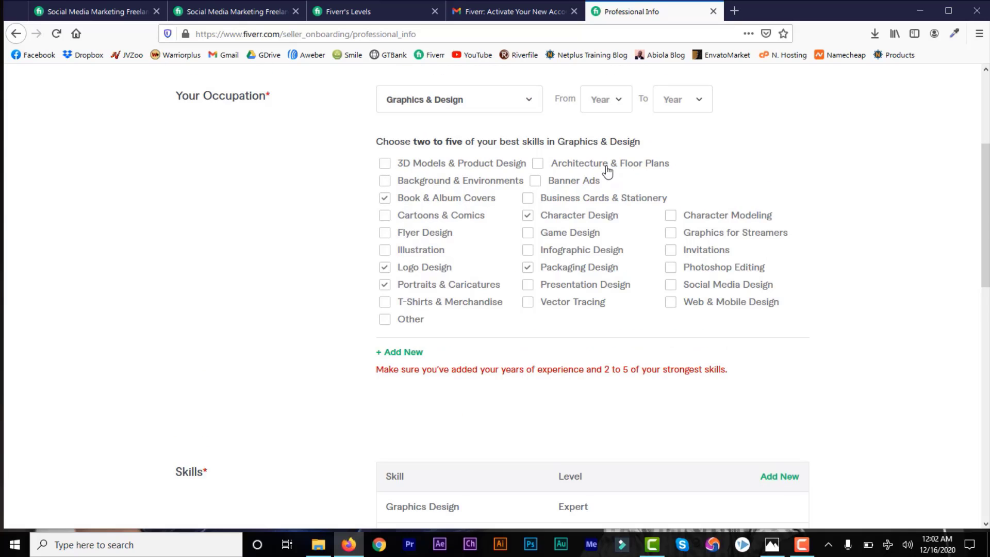
pyautogui.click(618, 100)
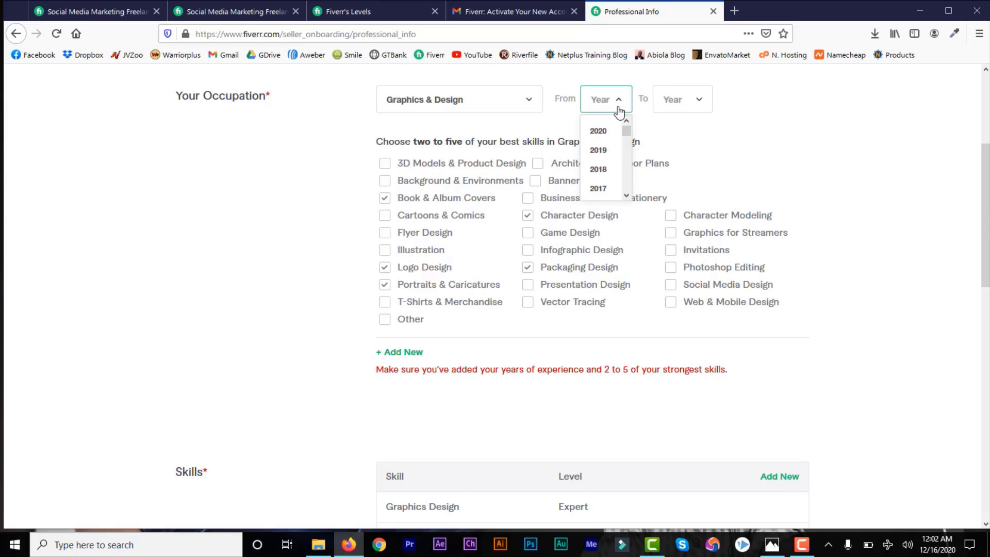
pyautogui.moveTo(624, 132); pyautogui.dragTo(624, 142)
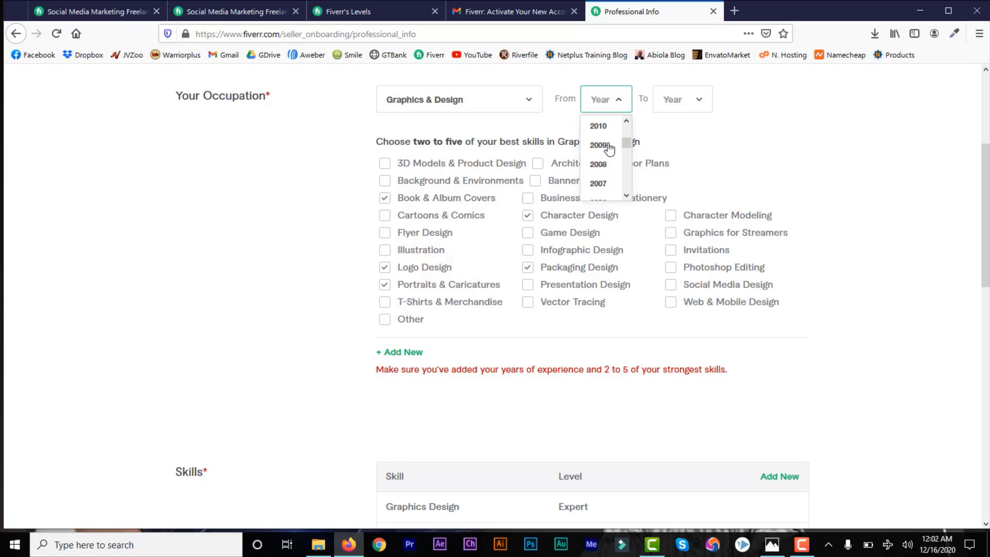
pyautogui.click(600, 128)
pyautogui.click(708, 104)
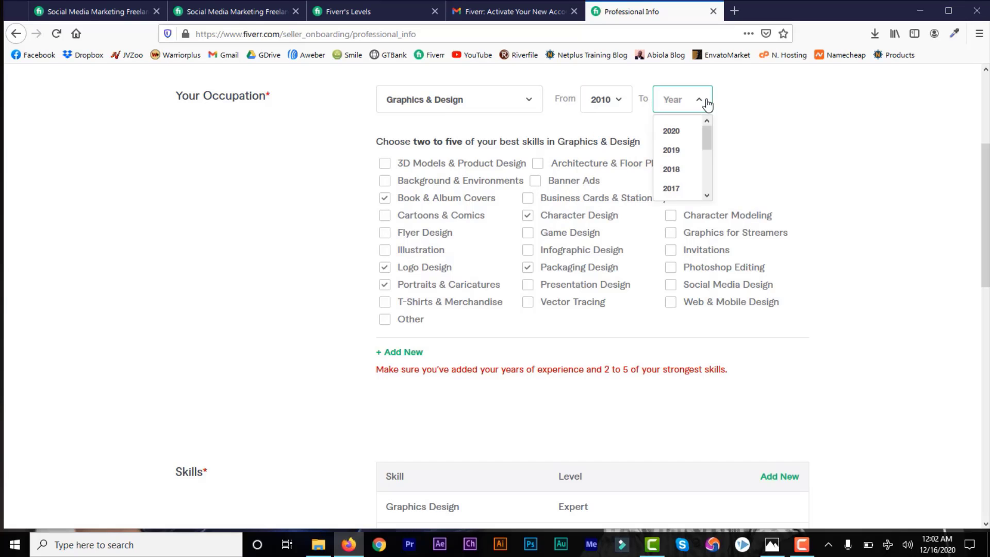
pyautogui.click(686, 134)
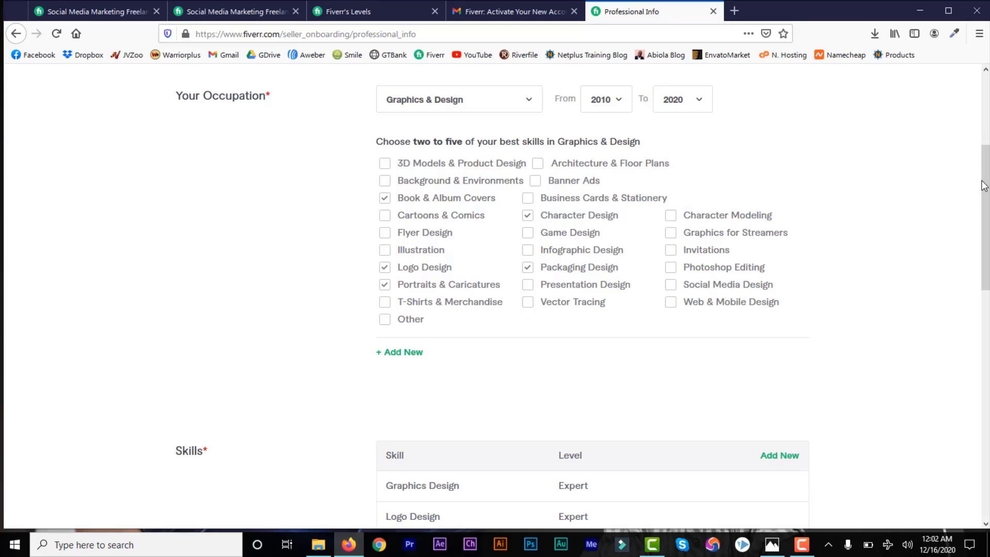
pyautogui.scroll(-1, 983, 185)
pyautogui.scroll(-10, 930, 442)
pyautogui.click(760, 486)
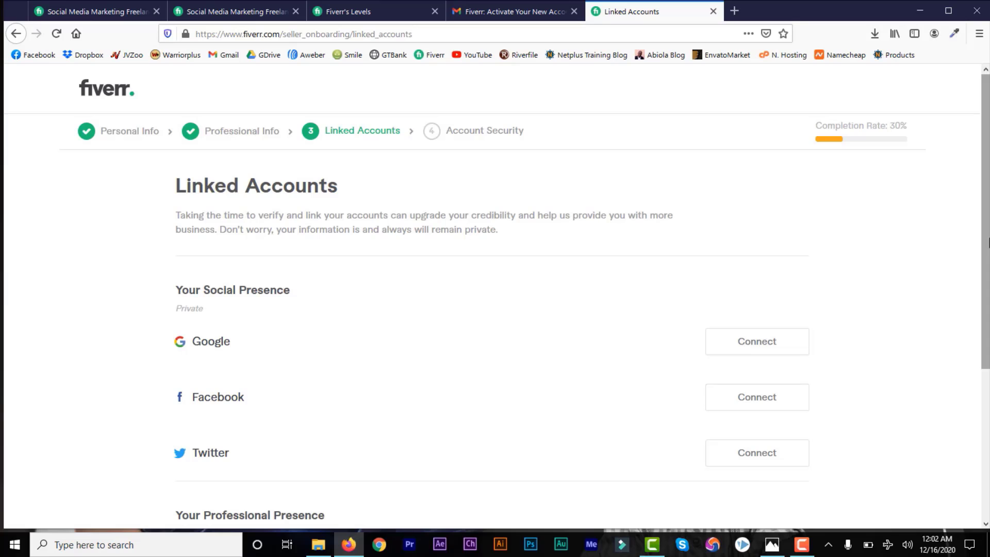
# - Skip connecting any linked accounts, try to proceed from Account Security to creating the first gig, and dismiss the profile completion dialog
pyautogui.scroll(-5, 985, 234)
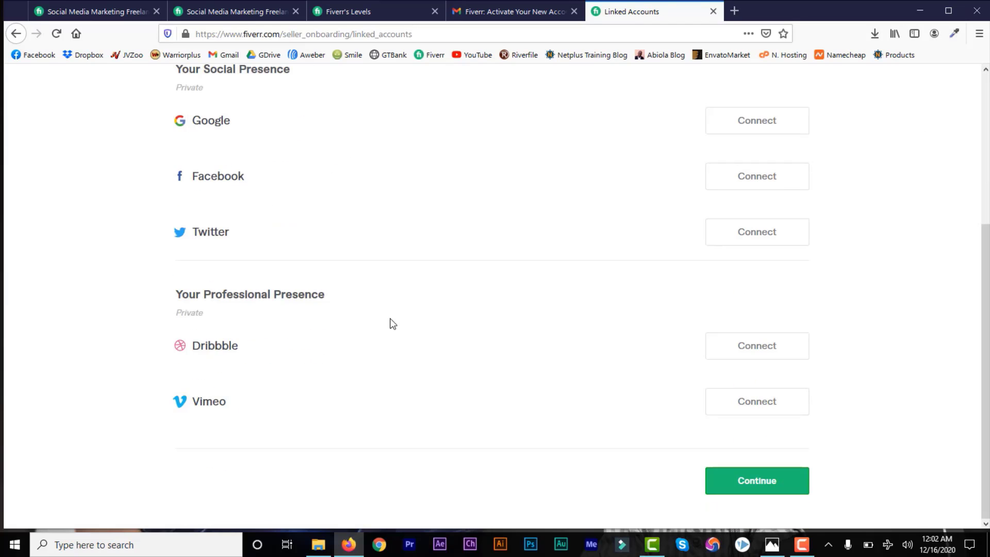
pyautogui.click(757, 483)
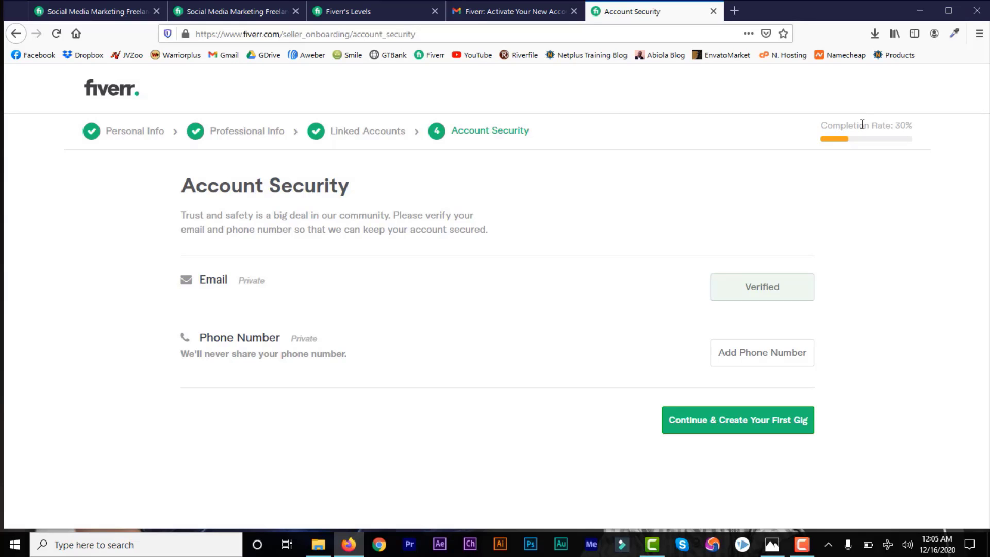
pyautogui.click(756, 426)
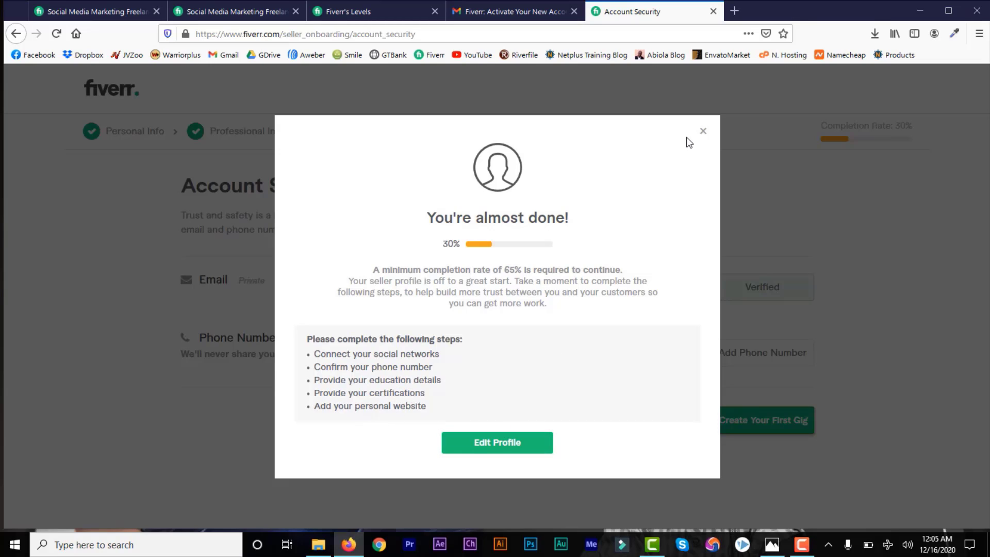
pyautogui.click(702, 132)
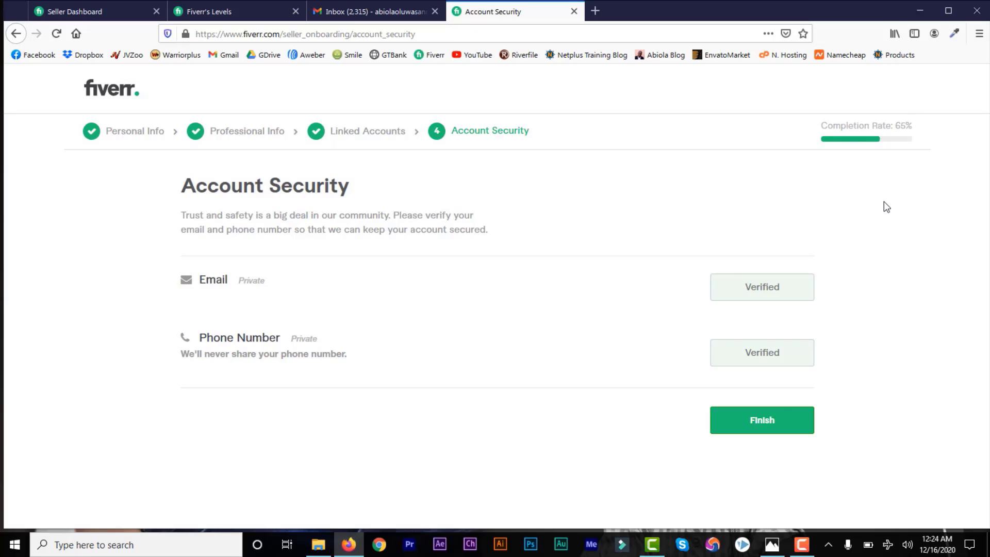
# - Finish the seller onboarding, proceed to the new gig form, and look over its title, category and search tag fields
pyautogui.click(749, 424)
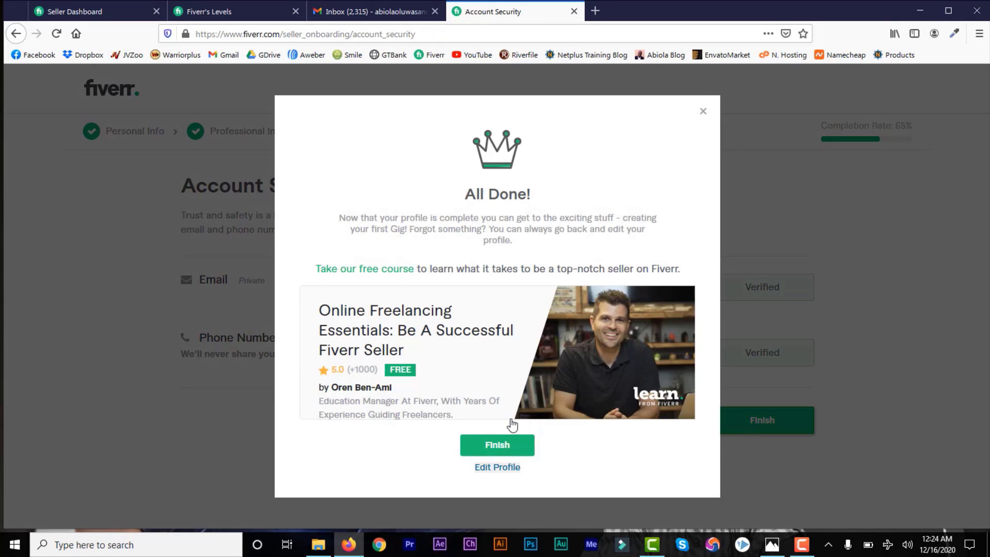
pyautogui.click(496, 448)
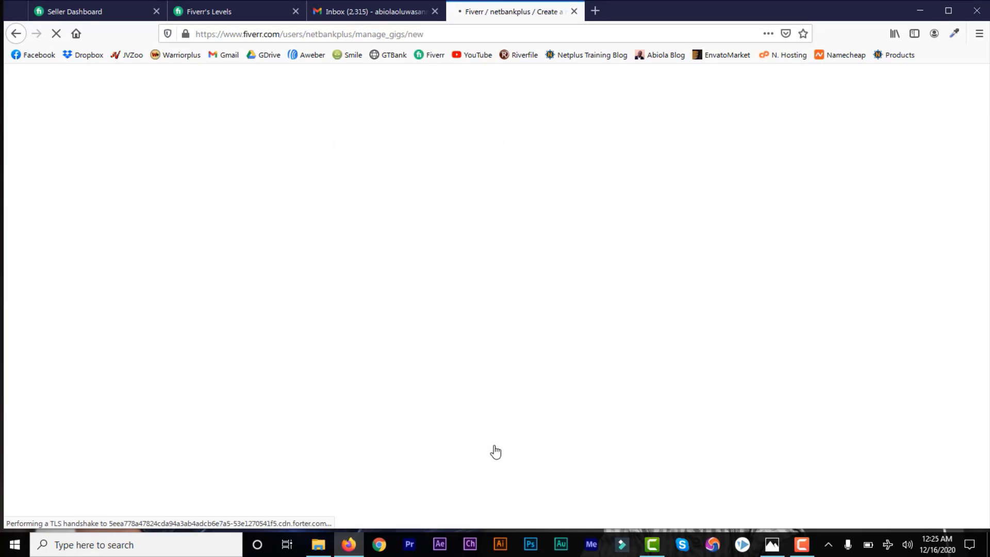
pyautogui.moveTo(988, 222); pyautogui.dragTo(988, 211)
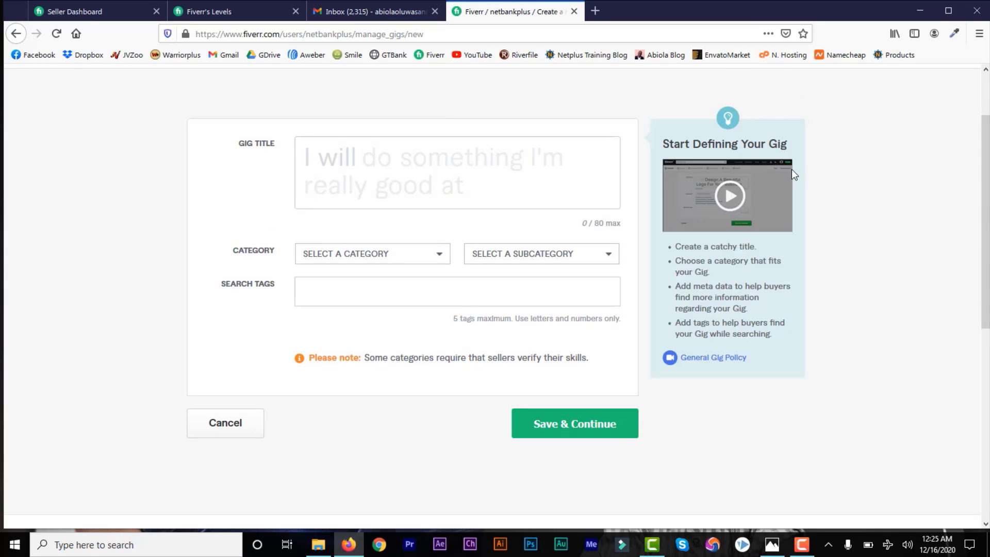
pyautogui.moveTo(985, 224); pyautogui.dragTo(985, 205)
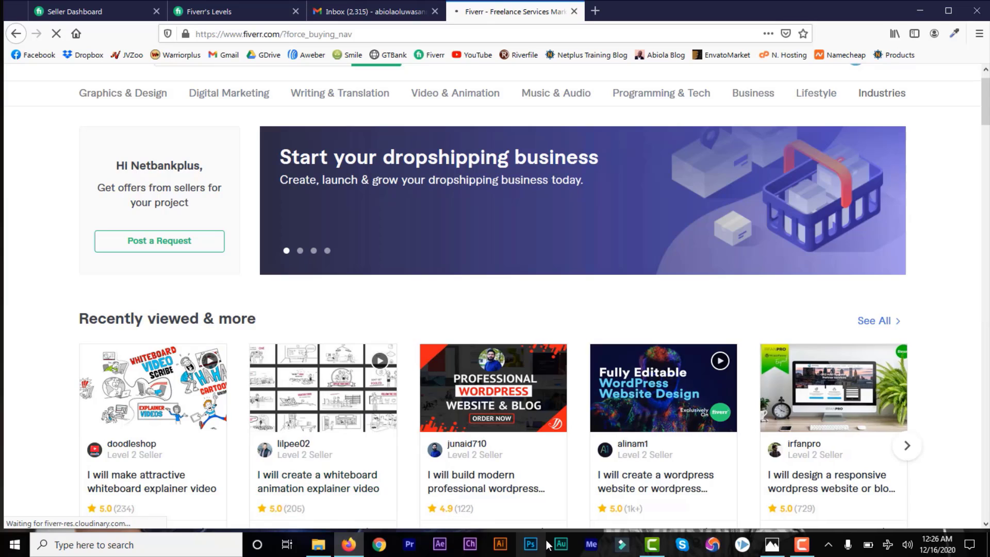
# - Open the recently viewed gig "I will create a whiteboard animation explainer video" and read through its About This Gig description
pyautogui.click(350, 477)
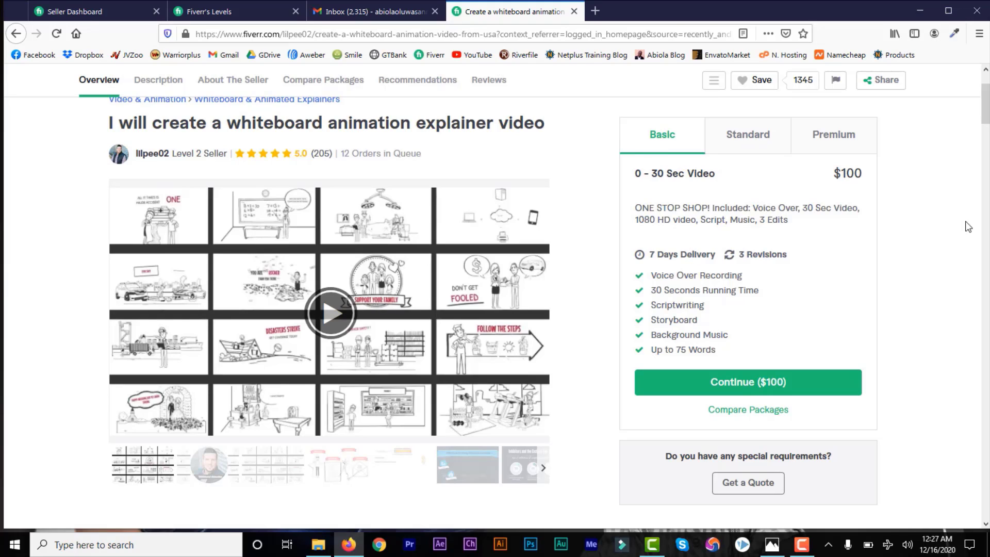
pyautogui.moveTo(988, 118); pyautogui.dragTo(989, 159)
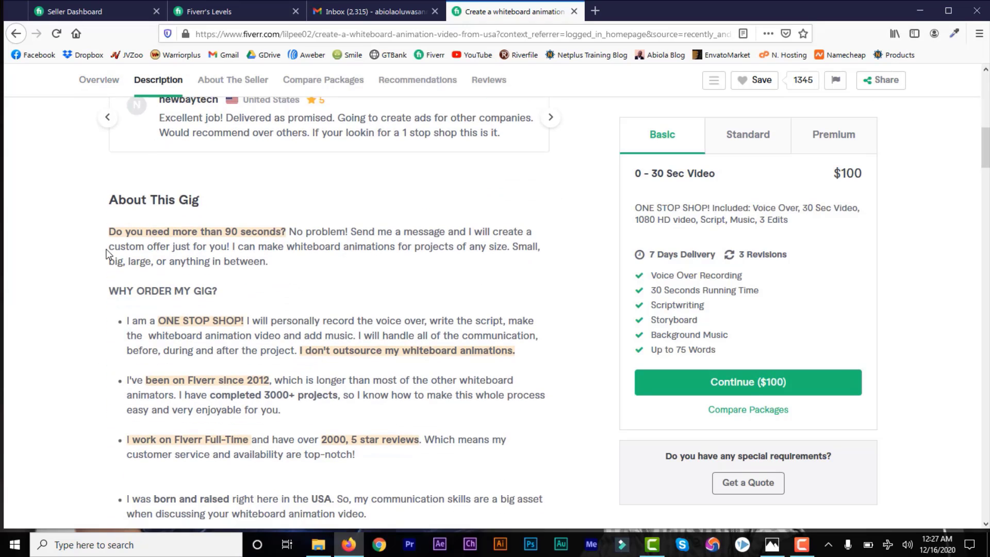
pyautogui.moveTo(106, 252); pyautogui.dragTo(259, 357)
pyautogui.click(259, 358)
pyautogui.moveTo(986, 157)
pyautogui.mouseDown()
pyautogui.moveTo(987, 172)
pyautogui.moveTo(987, 157)
pyautogui.mouseUp()
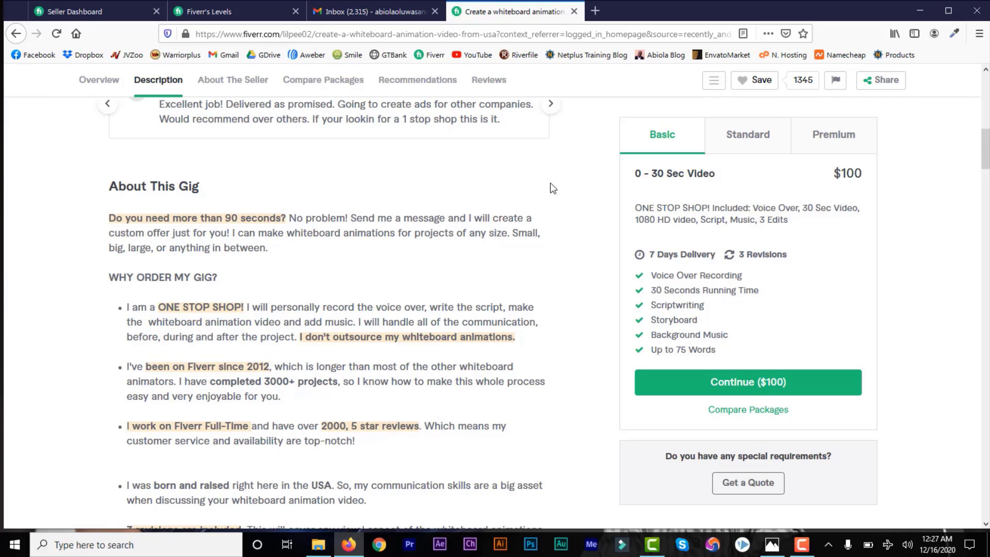
# - Examine the gig's seller information, package comparison, recommended gigs and buyer reviews
pyautogui.click(207, 86)
pyautogui.click(307, 82)
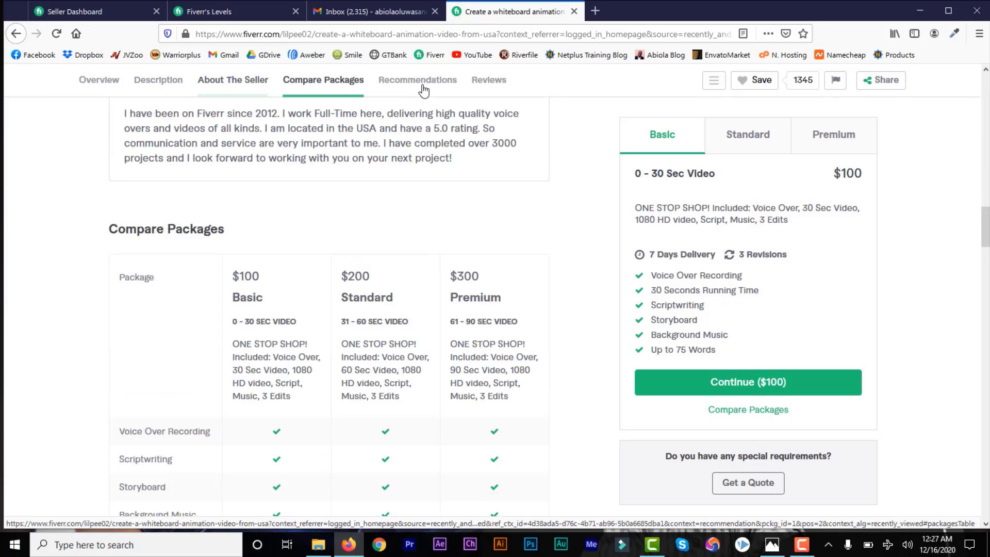
pyautogui.click(412, 88)
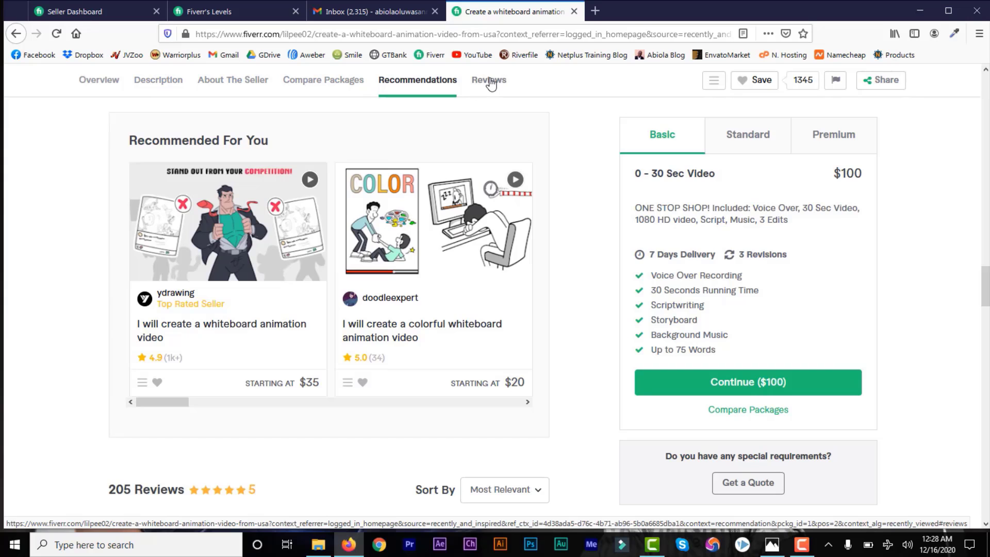
pyautogui.click(491, 84)
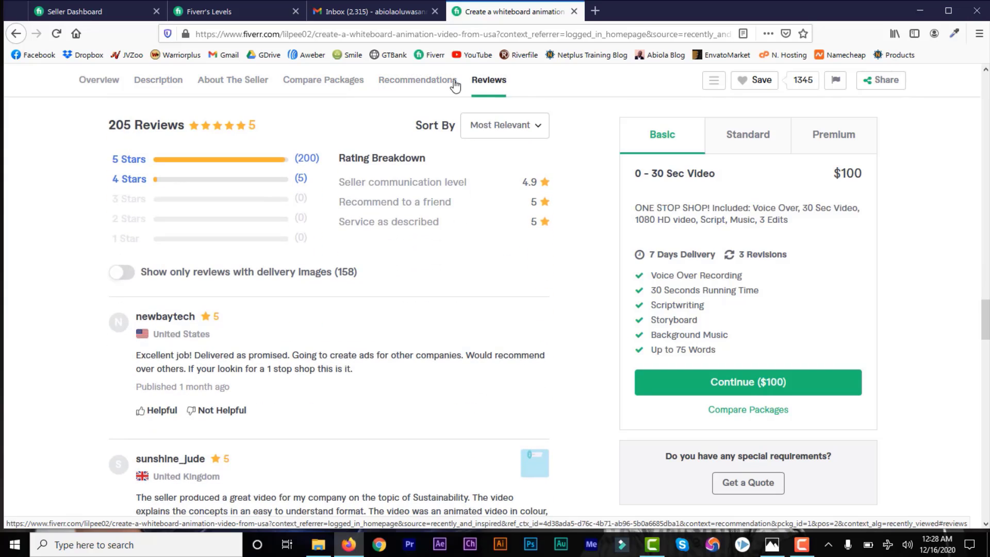
pyautogui.click(402, 83)
pyautogui.click(485, 80)
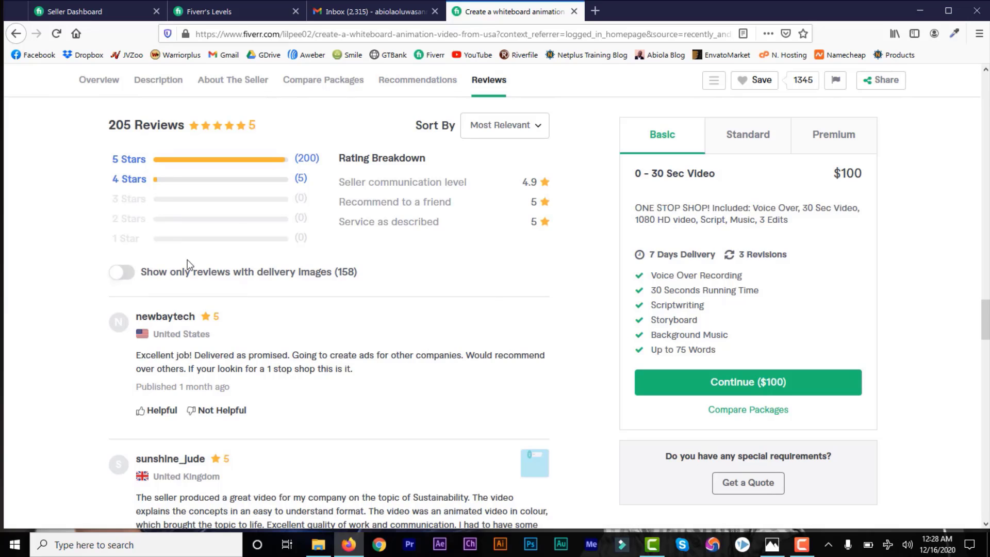
# - Revisit the gig's sections in reverse order, from Recommendations back to the Overview
pyautogui.click(412, 83)
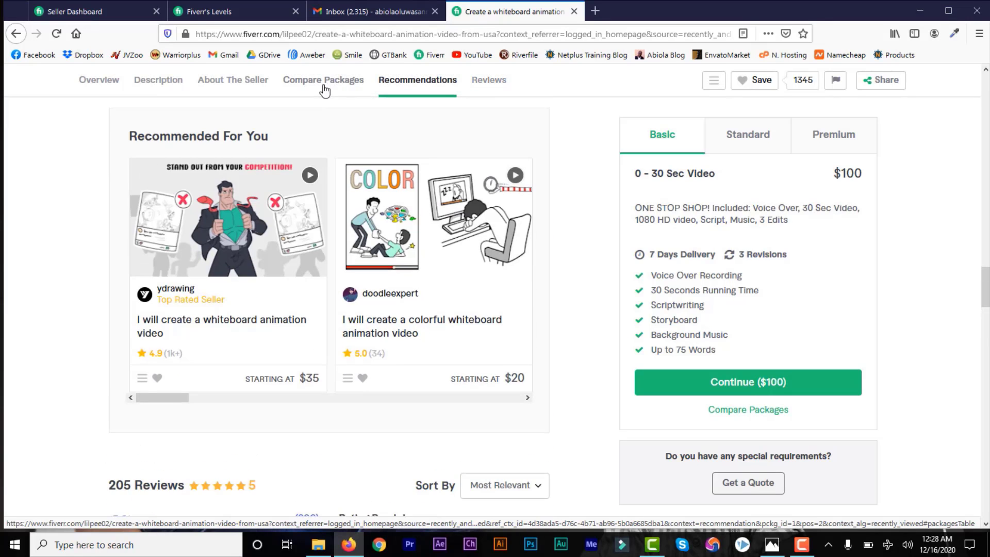
pyautogui.click(324, 81)
pyautogui.click(232, 81)
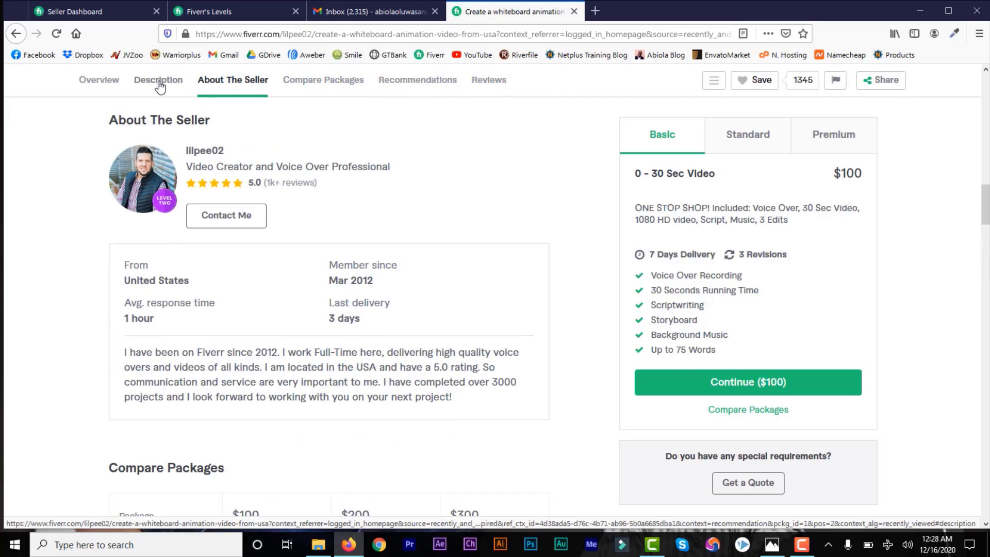
pyautogui.click(159, 81)
pyautogui.click(98, 83)
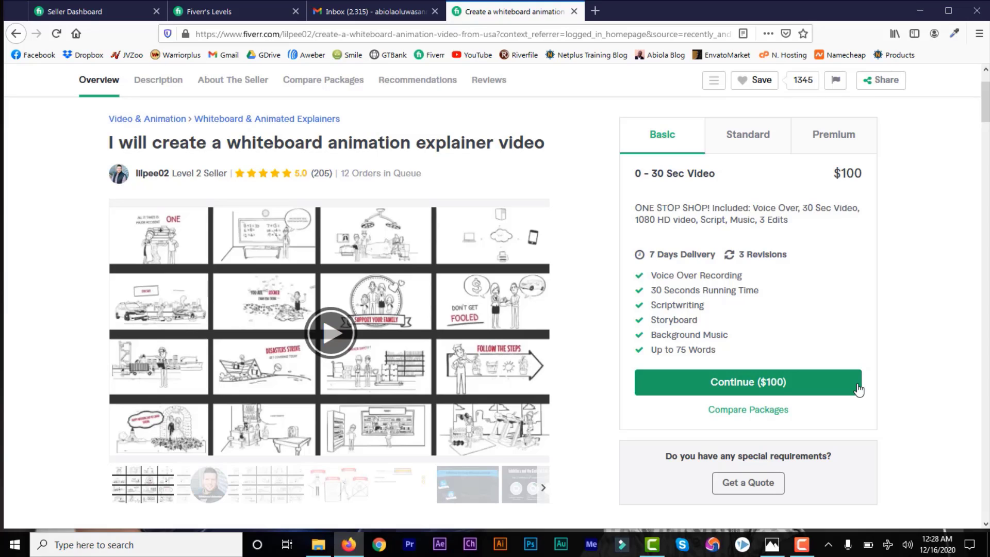
# - Proceed to the order details of the gig's $100 Basic package and look over its extras and order summary
pyautogui.click(750, 387)
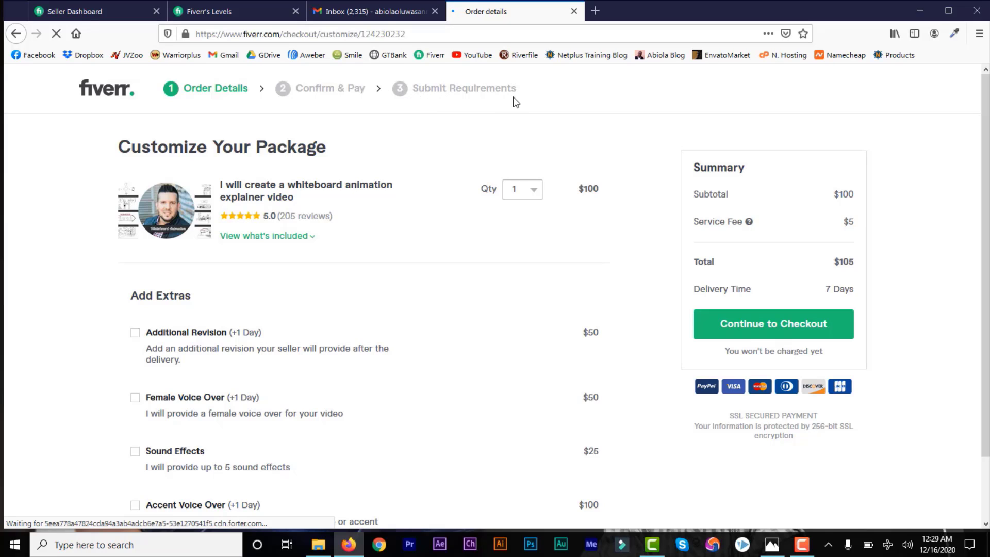
pyautogui.moveTo(985, 164); pyautogui.dragTo(987, 203)
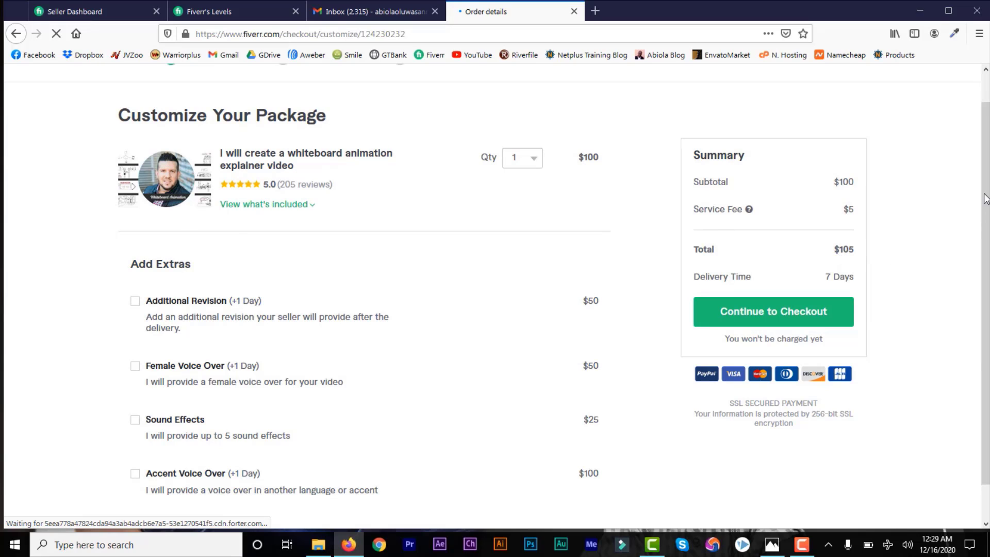
pyautogui.moveTo(985, 206); pyautogui.dragTo(986, 178)
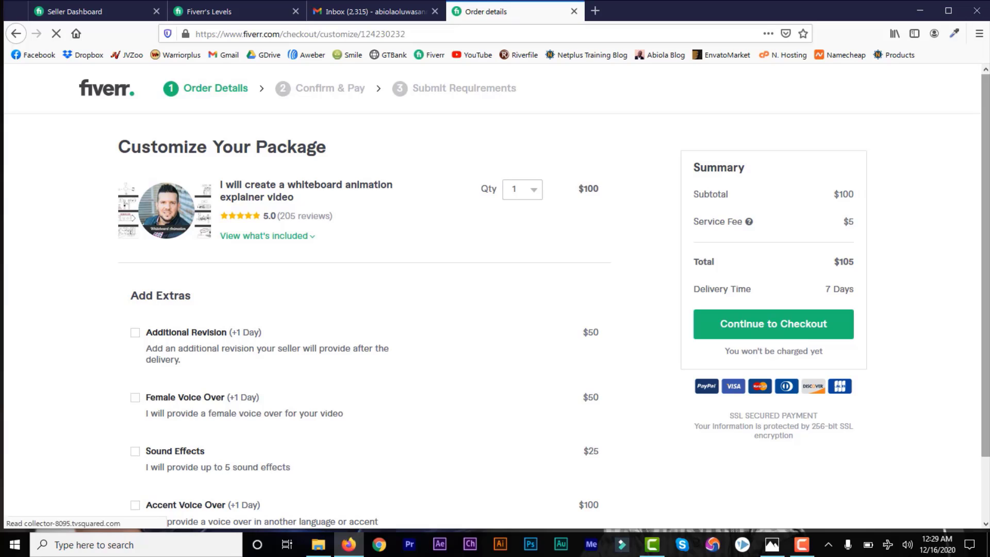